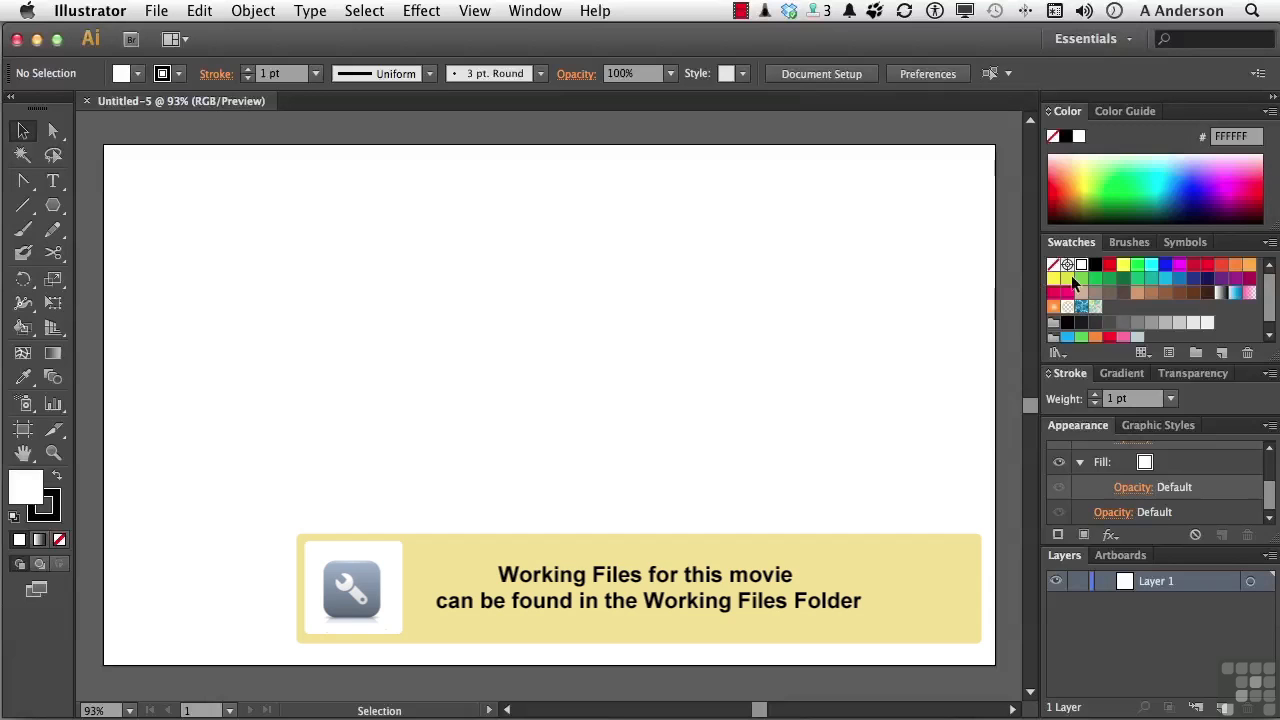
- Switch the docked panel group from Swatches to the Brushes tab
click(1138, 248)
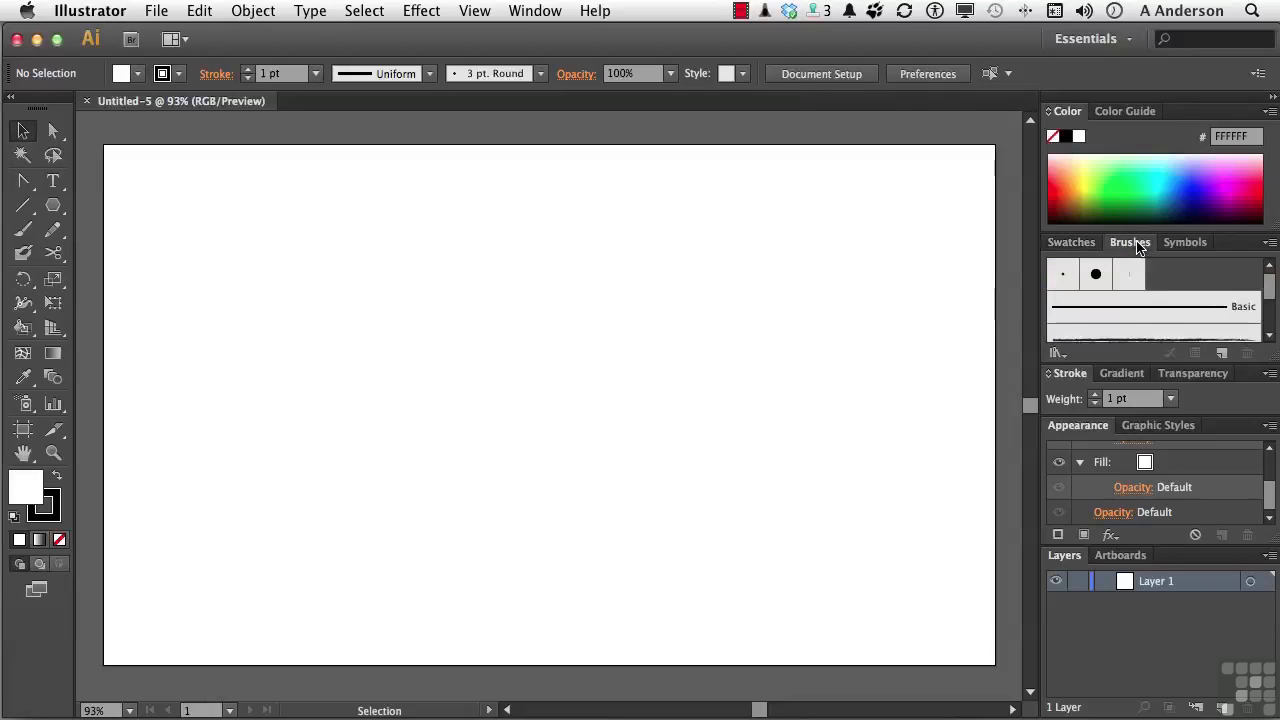
- Float the Brushes panel over the artboard, stretch it taller, and glance at Brush Libraries
drag(1137, 247, 772, 189)
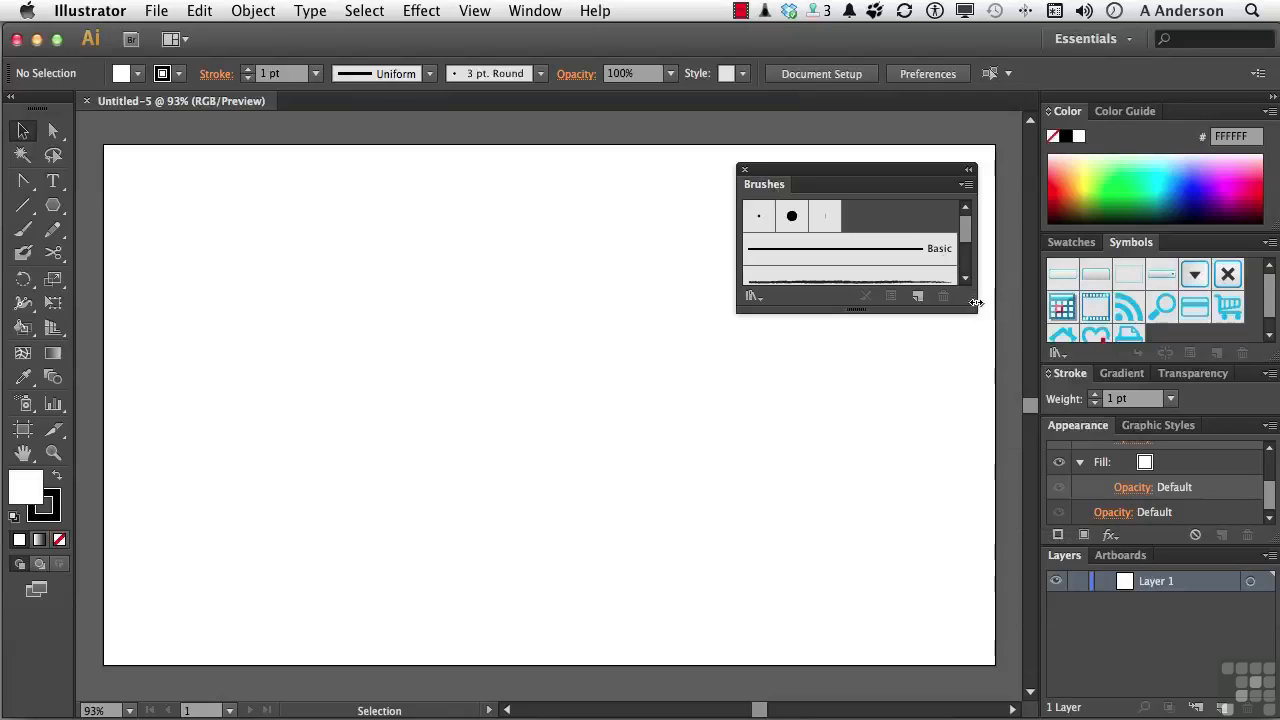
drag(969, 305, 958, 490)
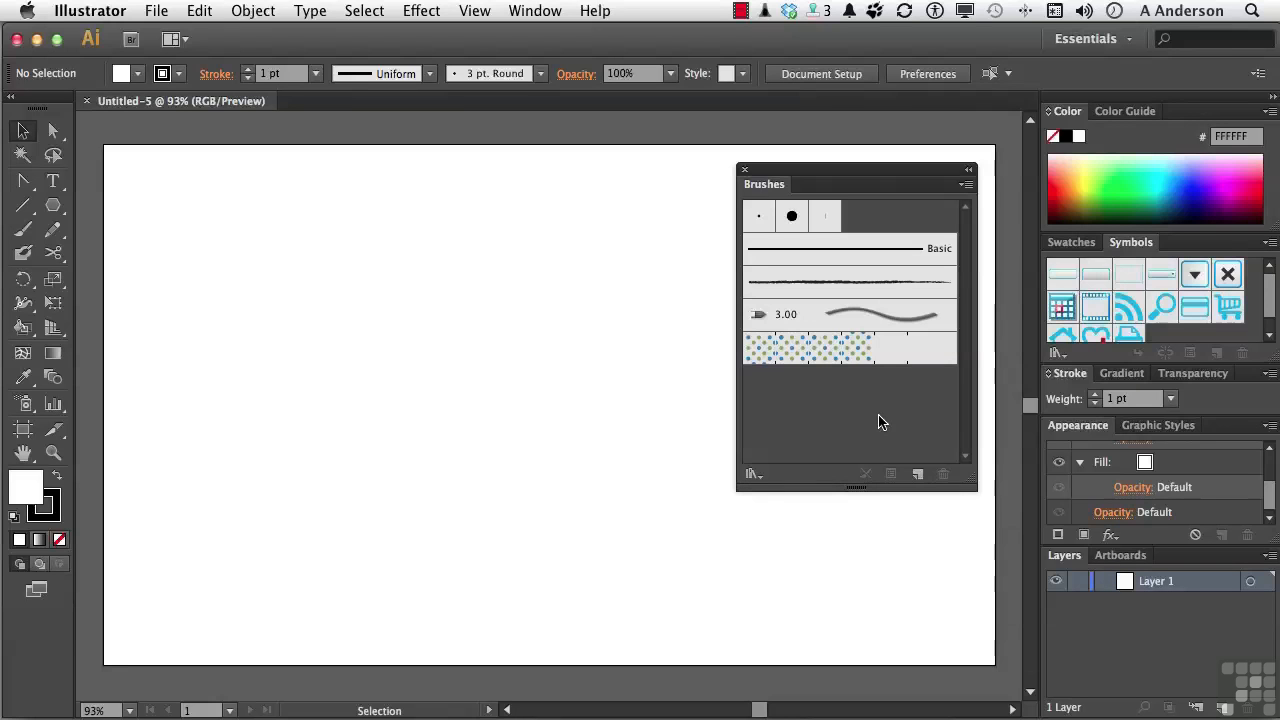
click(752, 476)
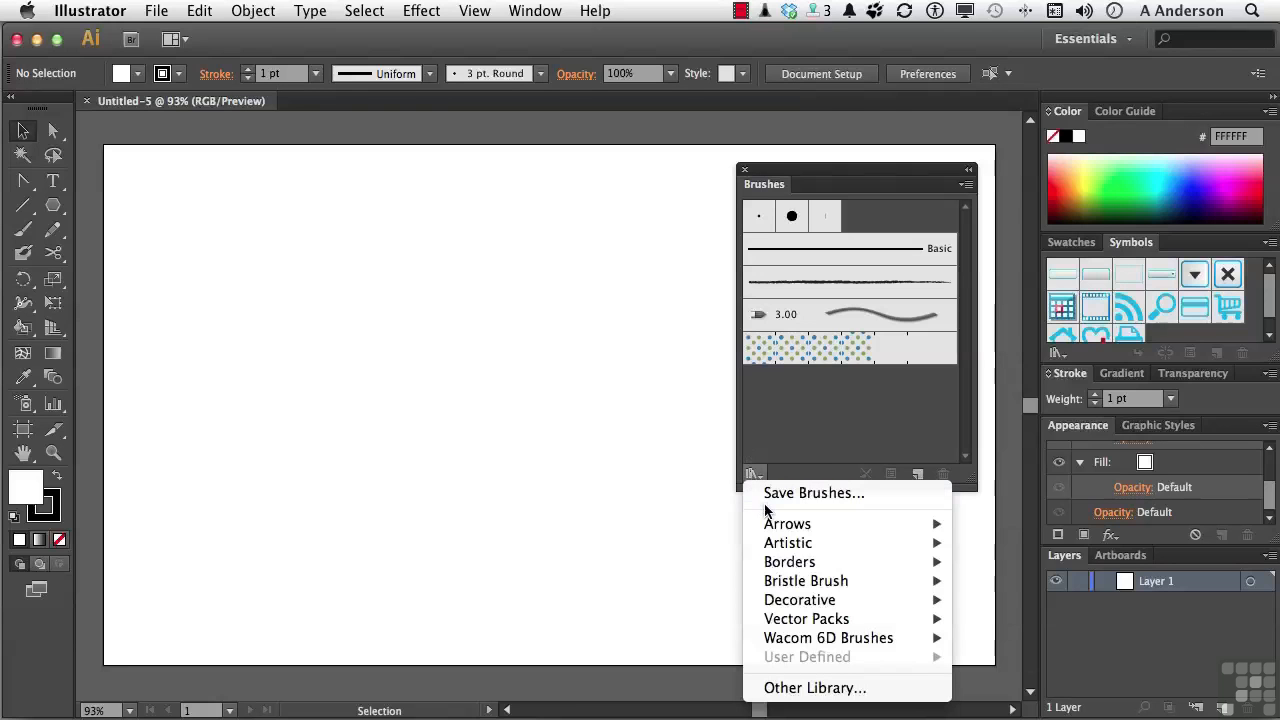
mouse_move(769, 566)
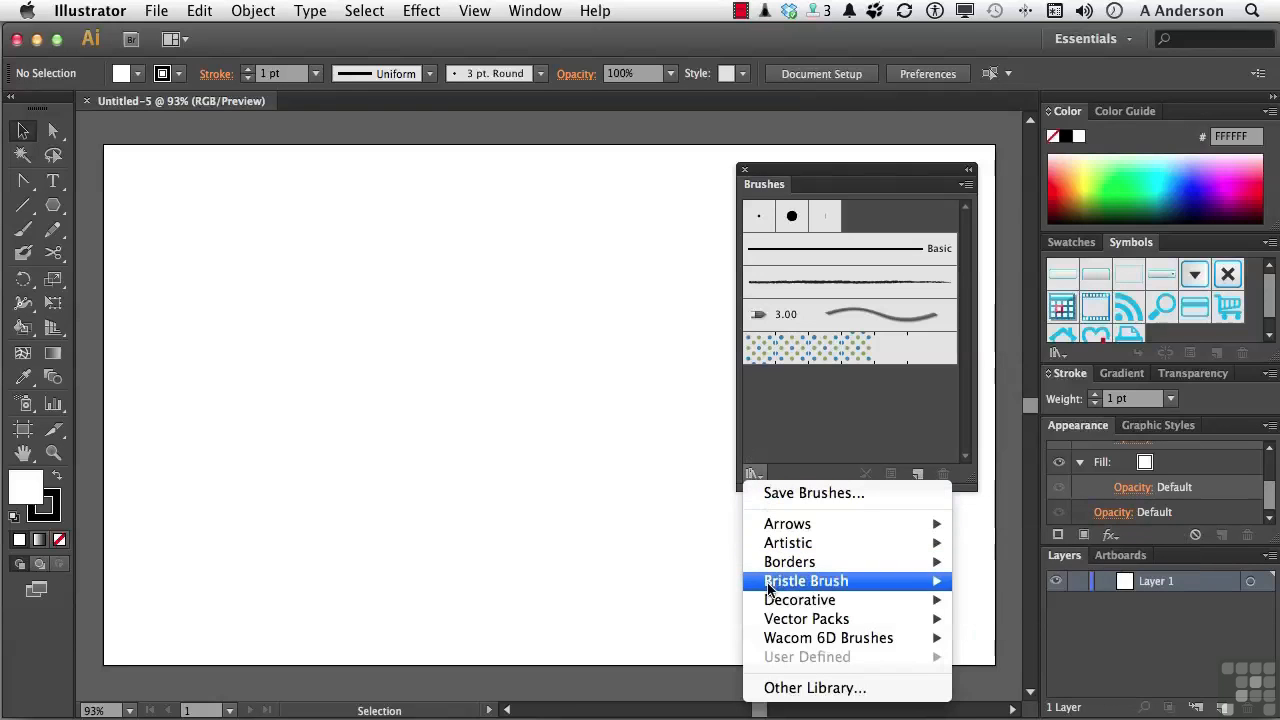
click(816, 433)
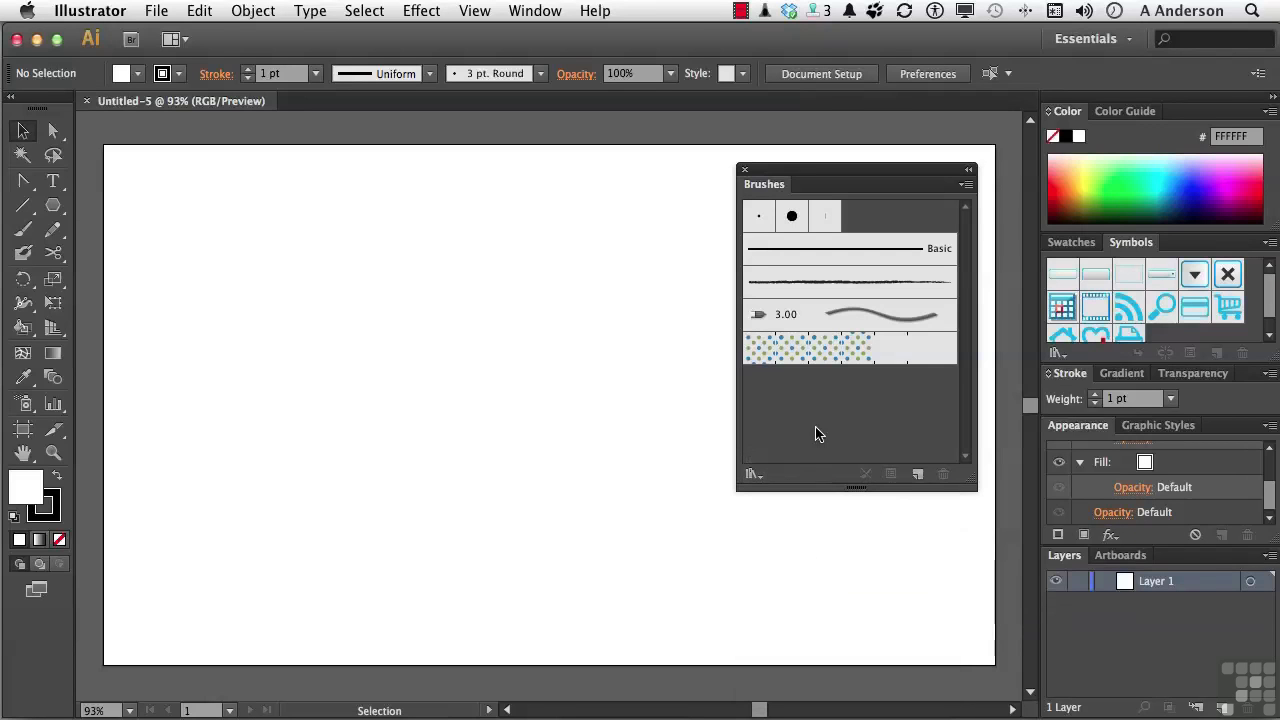
click(966, 185)
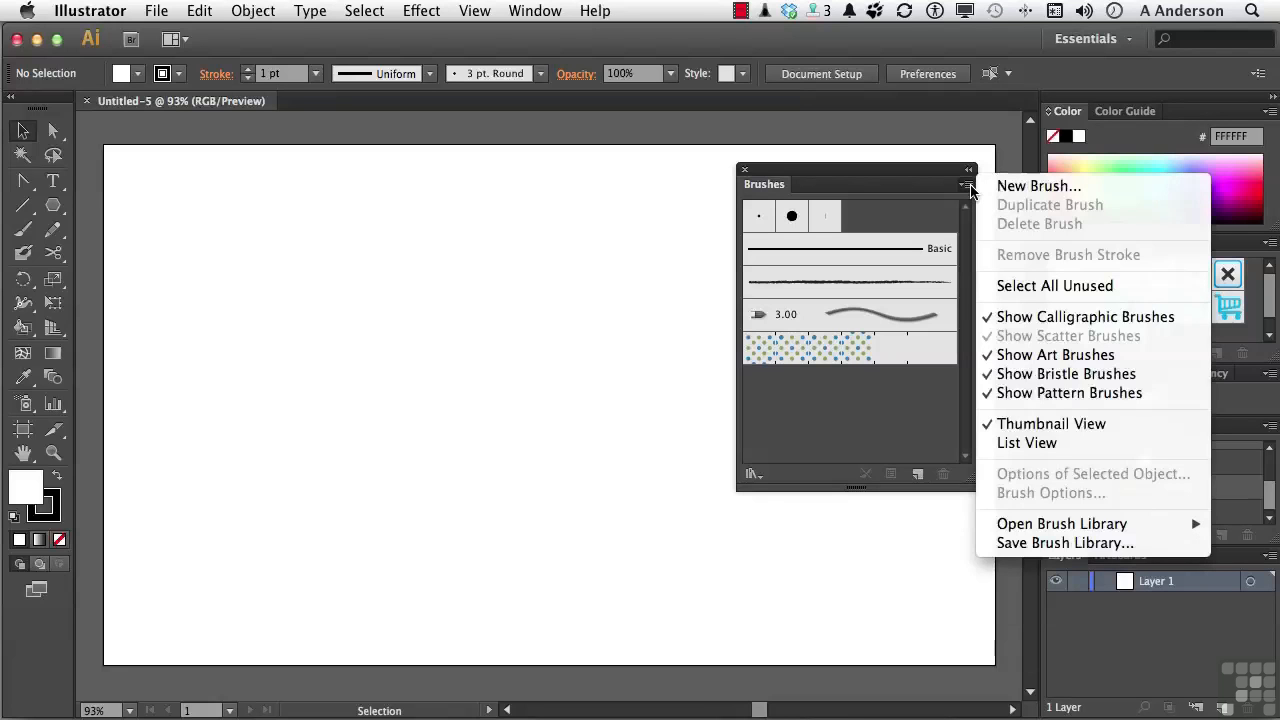
- Create Calligraphic Brush 1 with a fixed 46° angle, 32% roundness and 28 pt size
click(995, 186)
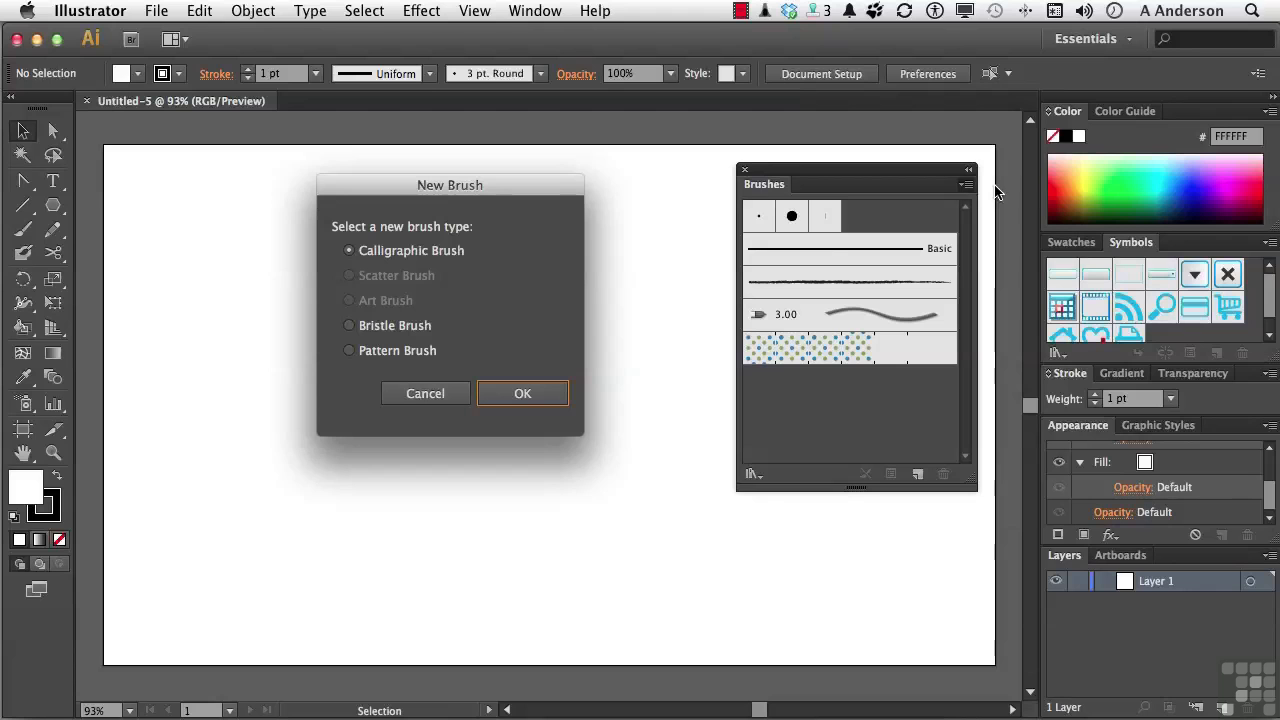
click(519, 392)
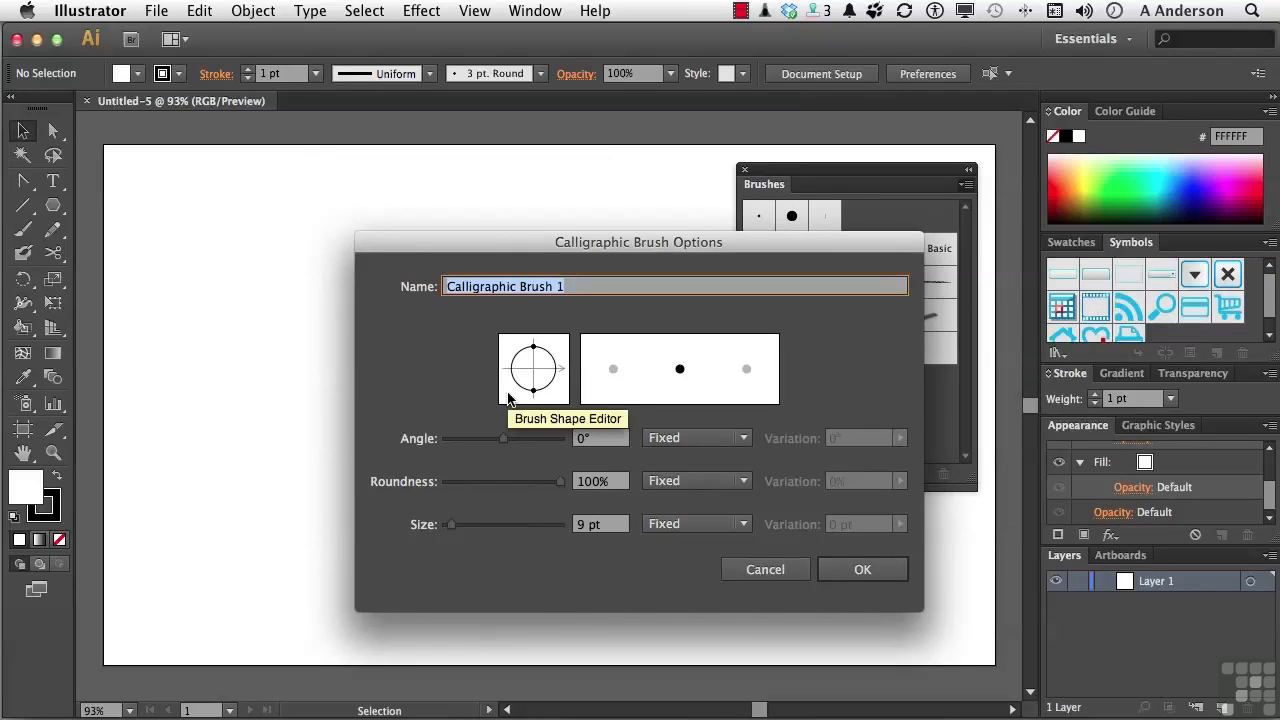
drag(533, 390, 556, 347)
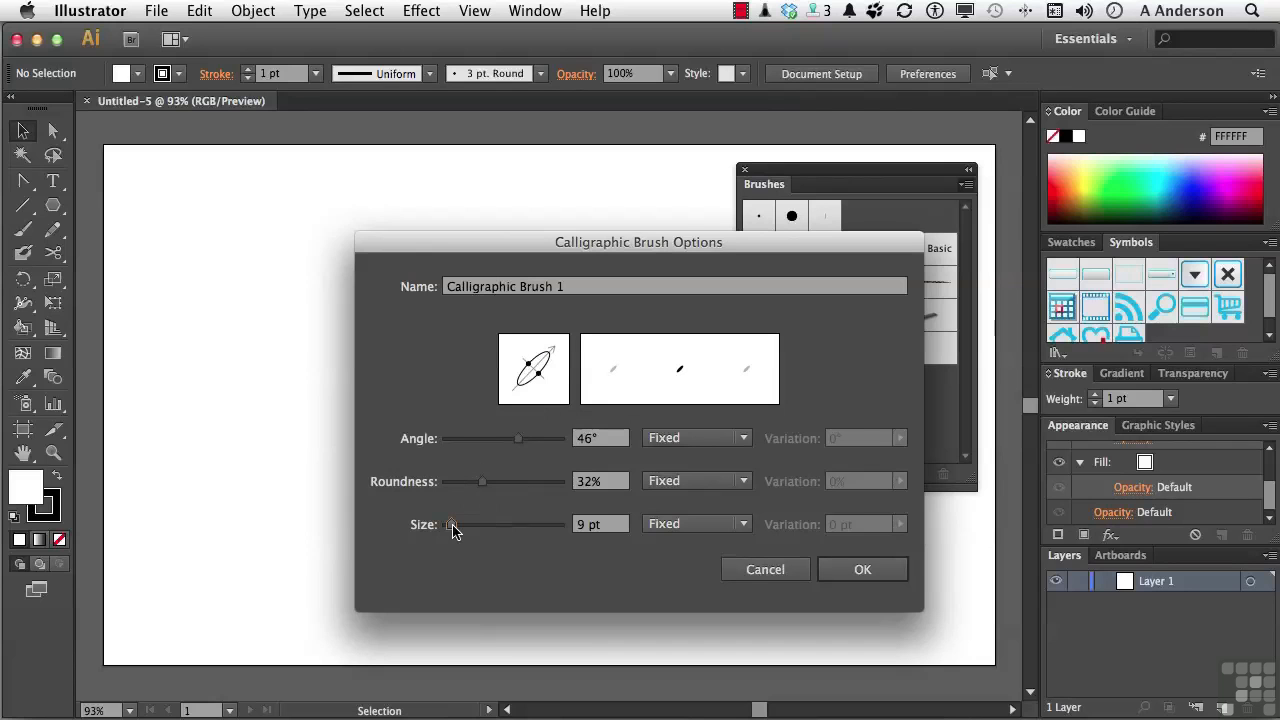
drag(451, 525, 462, 531)
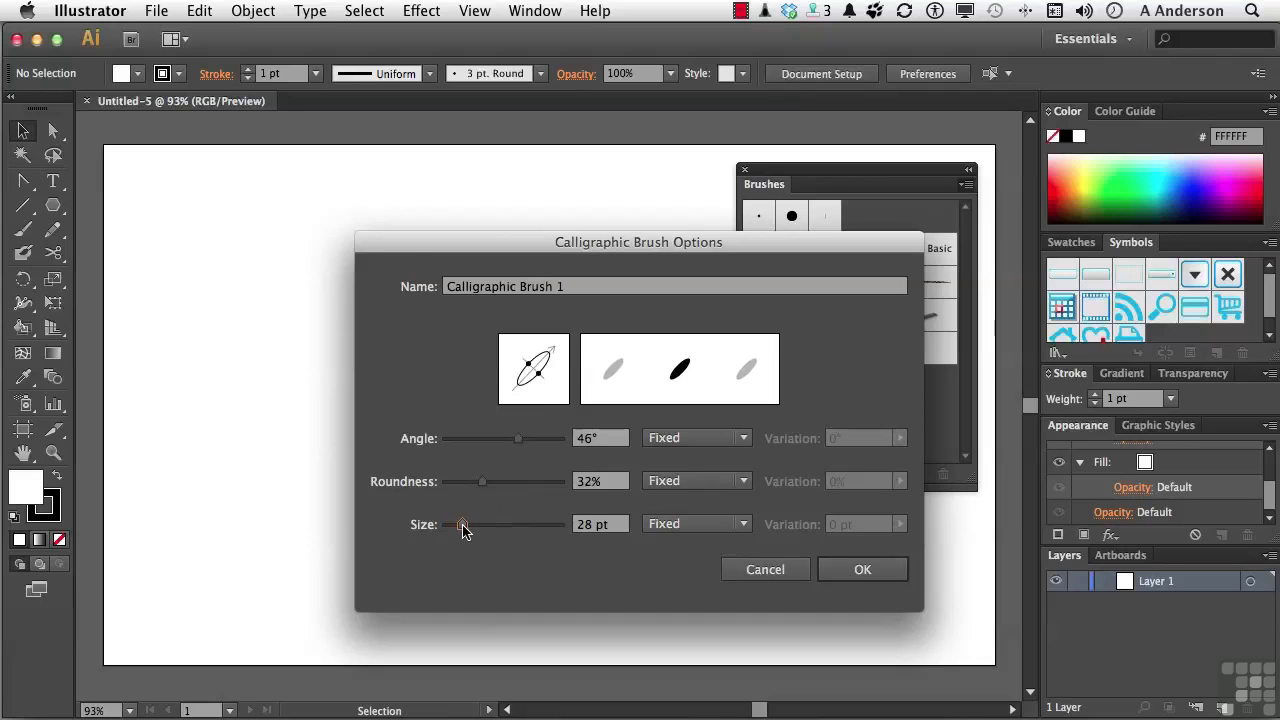
click(666, 438)
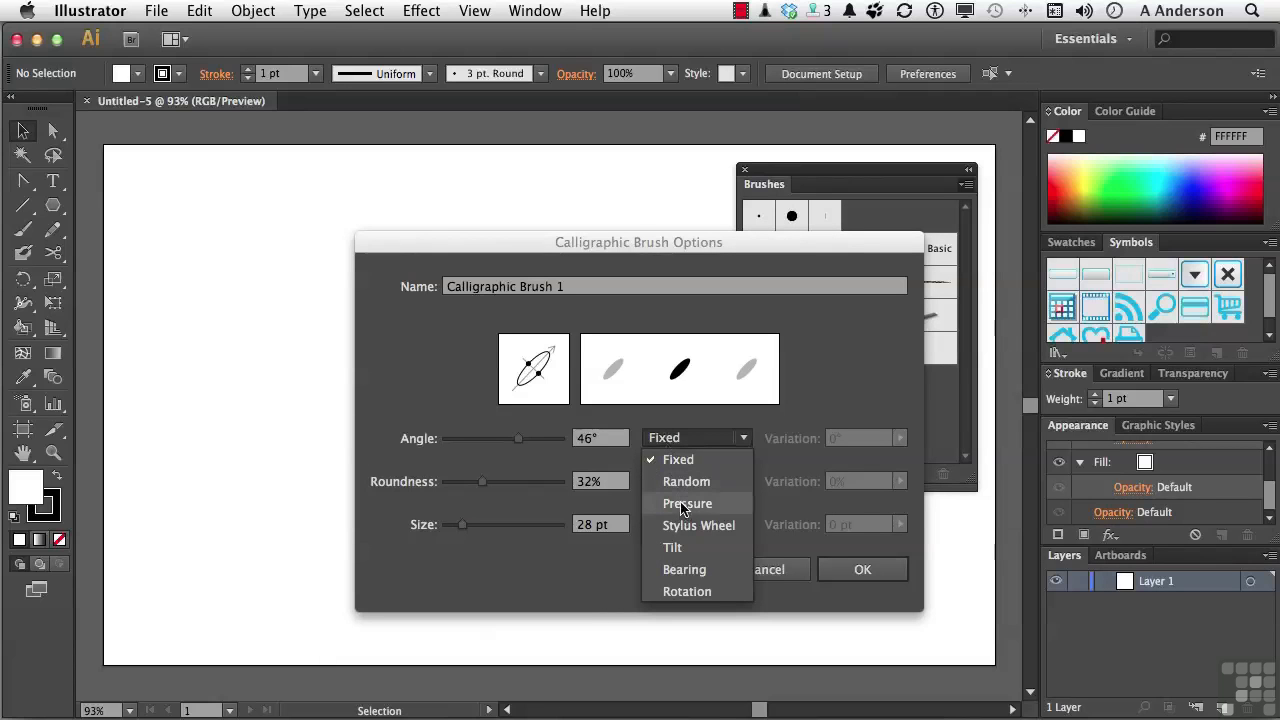
click(685, 438)
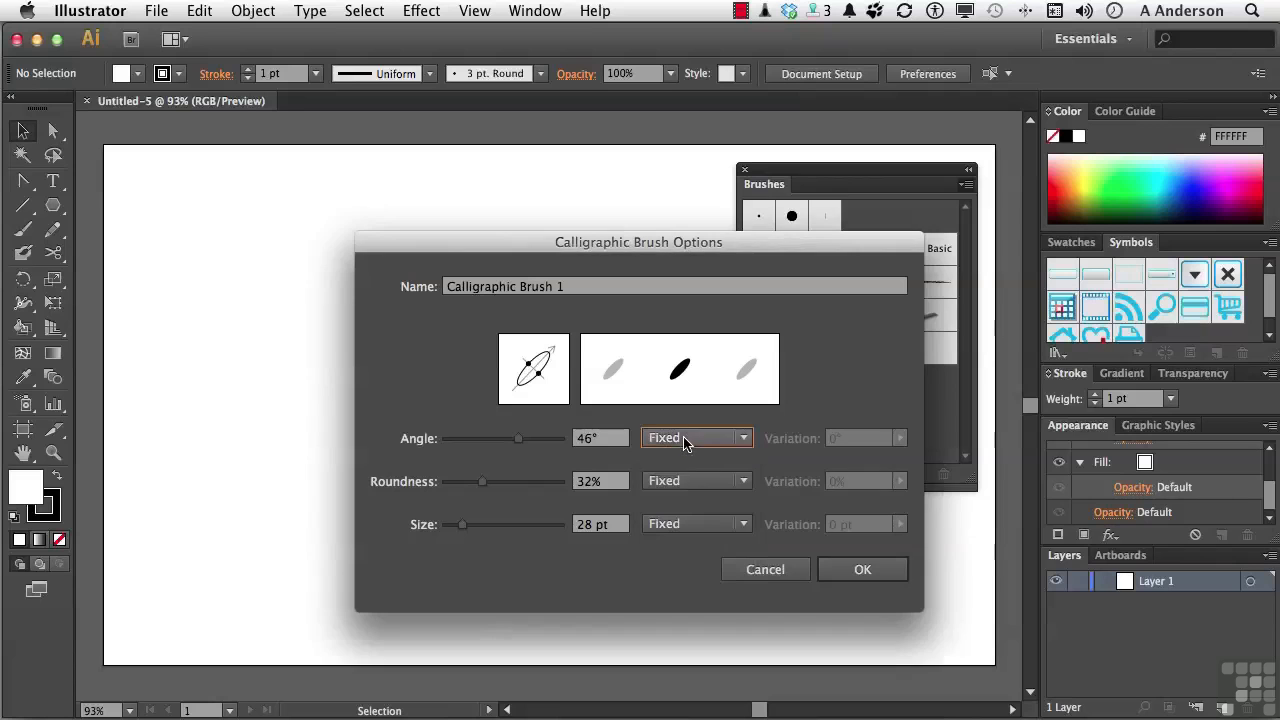
click(844, 569)
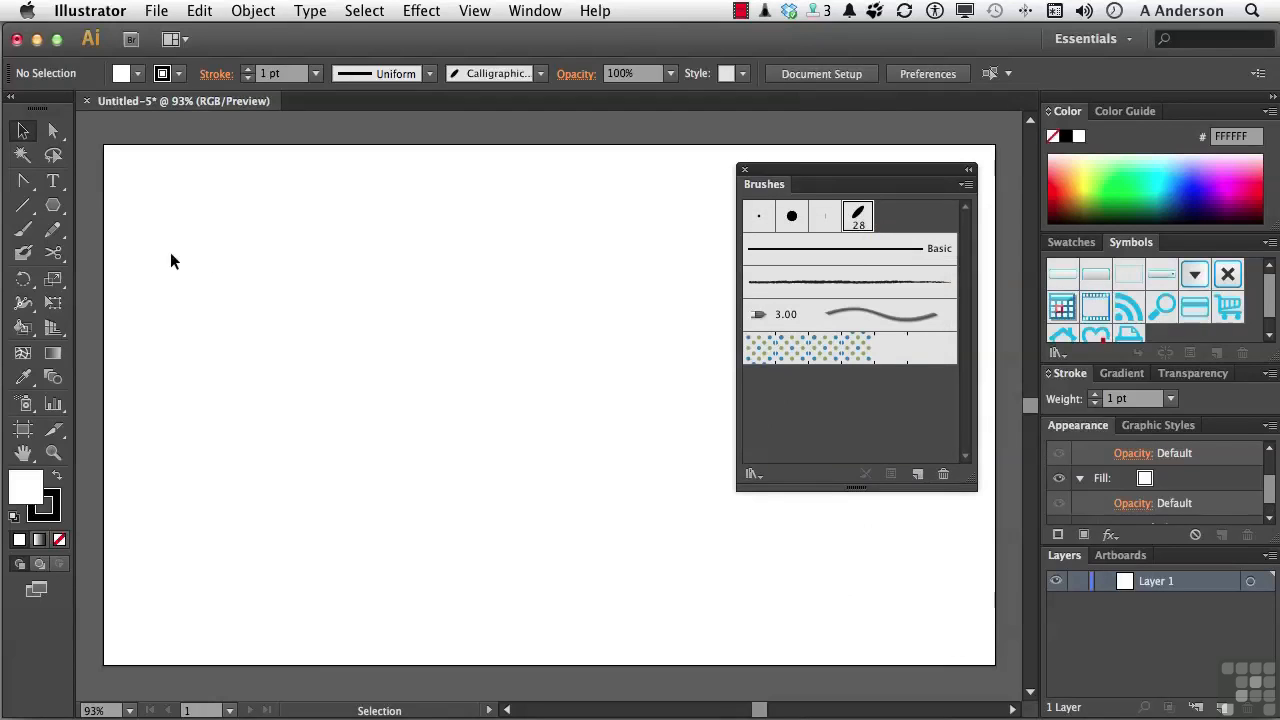
- Paint a test stroke with the new calligraphic brush using the Paintbrush, then delete it
click(25, 232)
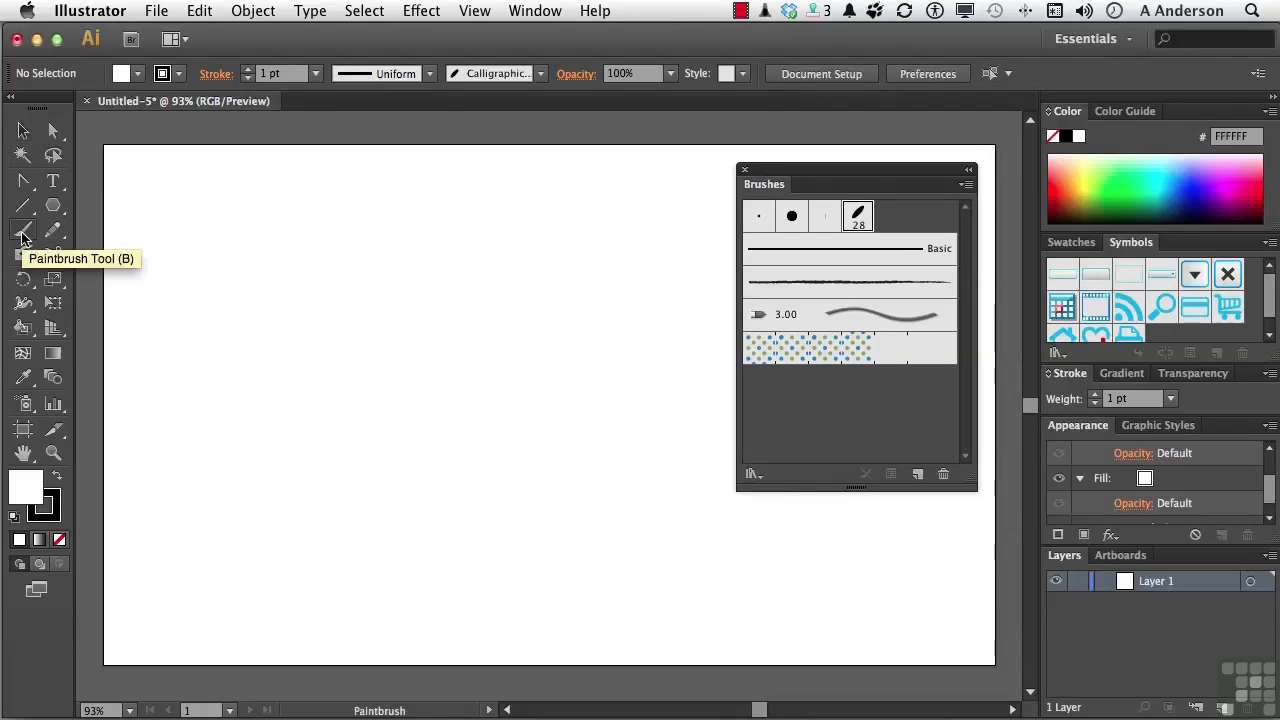
mouse_move(243, 381)
mouse_down()
mouse_move(274, 304)
mouse_move(373, 319)
mouse_move(413, 265)
mouse_move(467, 260)
mouse_move(500, 286)
mouse_move(498, 364)
mouse_move(443, 404)
mouse_move(430, 387)
mouse_move(404, 389)
mouse_move(344, 445)
mouse_move(315, 422)
mouse_move(336, 387)
mouse_move(328, 367)
mouse_move(294, 382)
mouse_move(271, 428)
mouse_move(284, 476)
mouse_move(397, 490)
mouse_move(484, 435)
mouse_move(548, 304)
mouse_up()
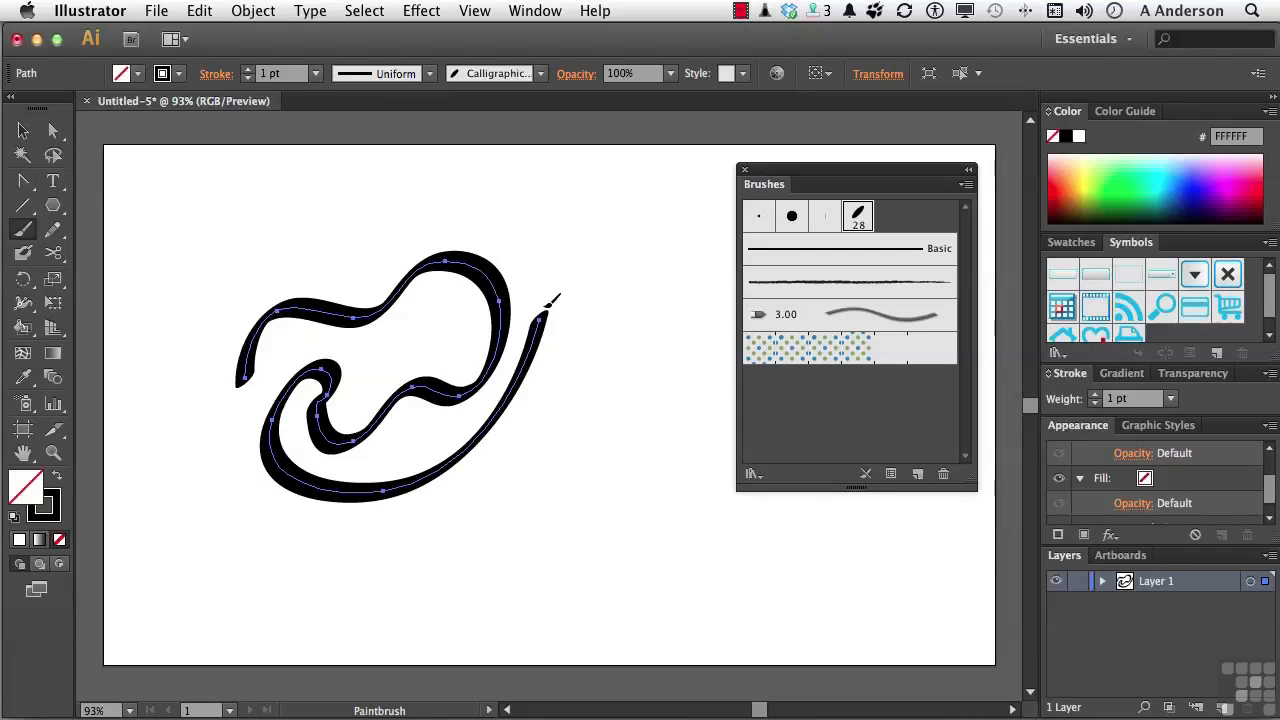
key(Delete)
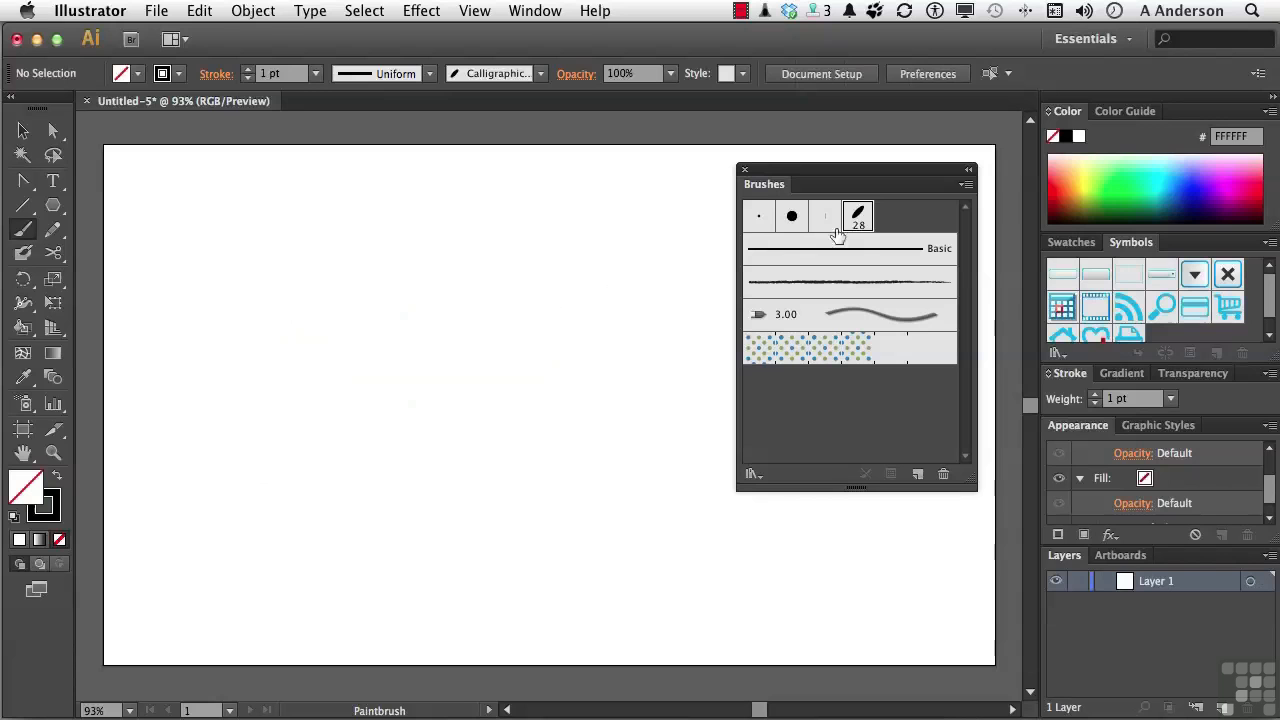
click(965, 185)
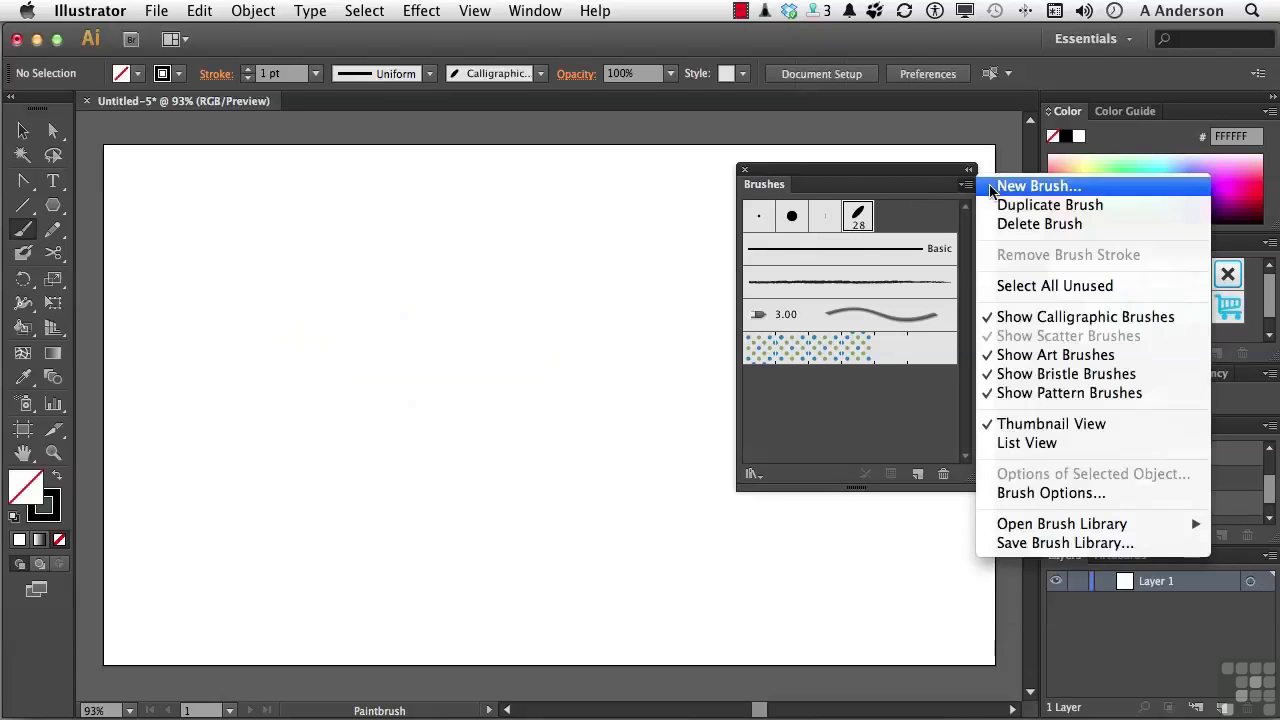
- Create a Round Fan bristle brush: 56% length, 12% density, 32% thickness, 54% opacity, 35% stiffness
click(998, 186)
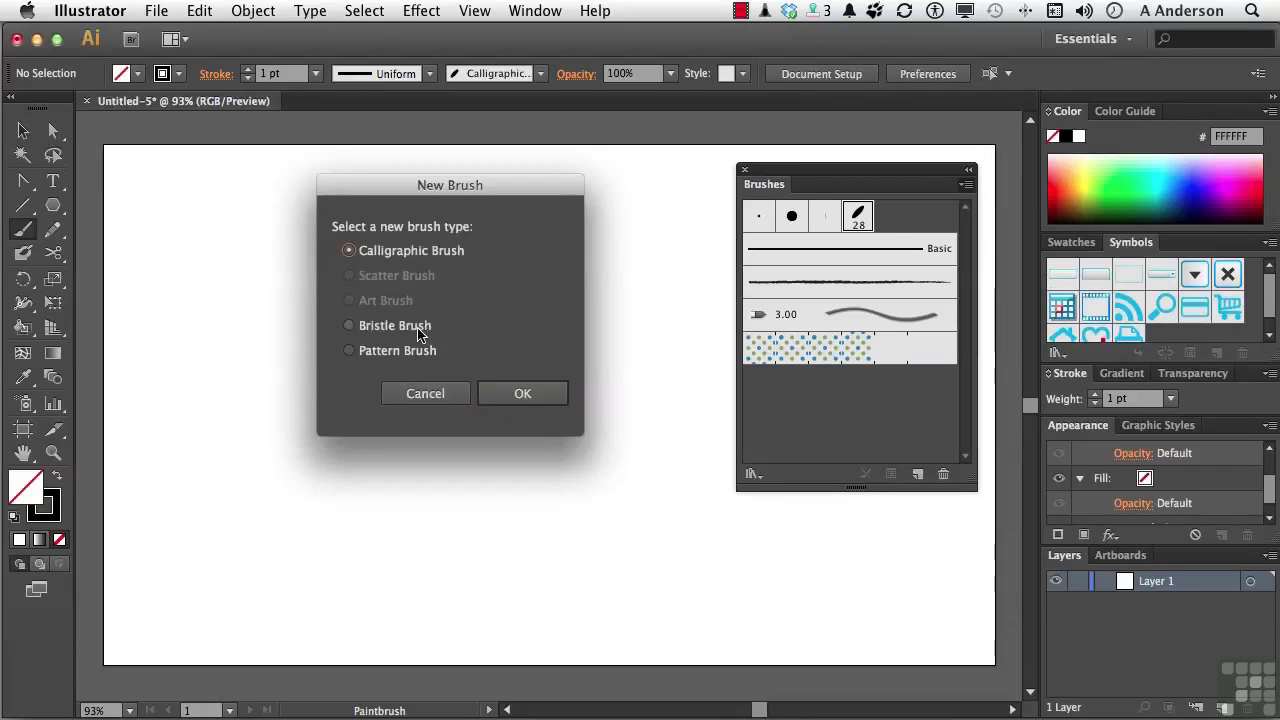
click(420, 335)
click(522, 392)
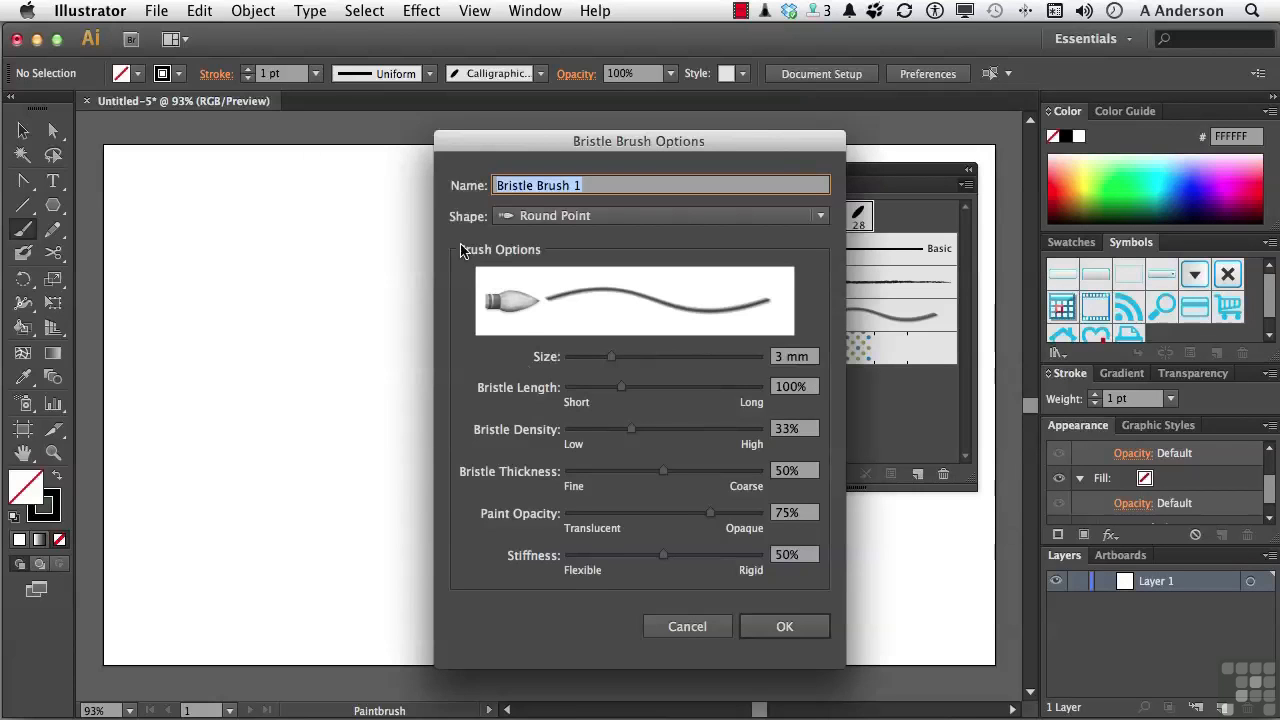
click(539, 216)
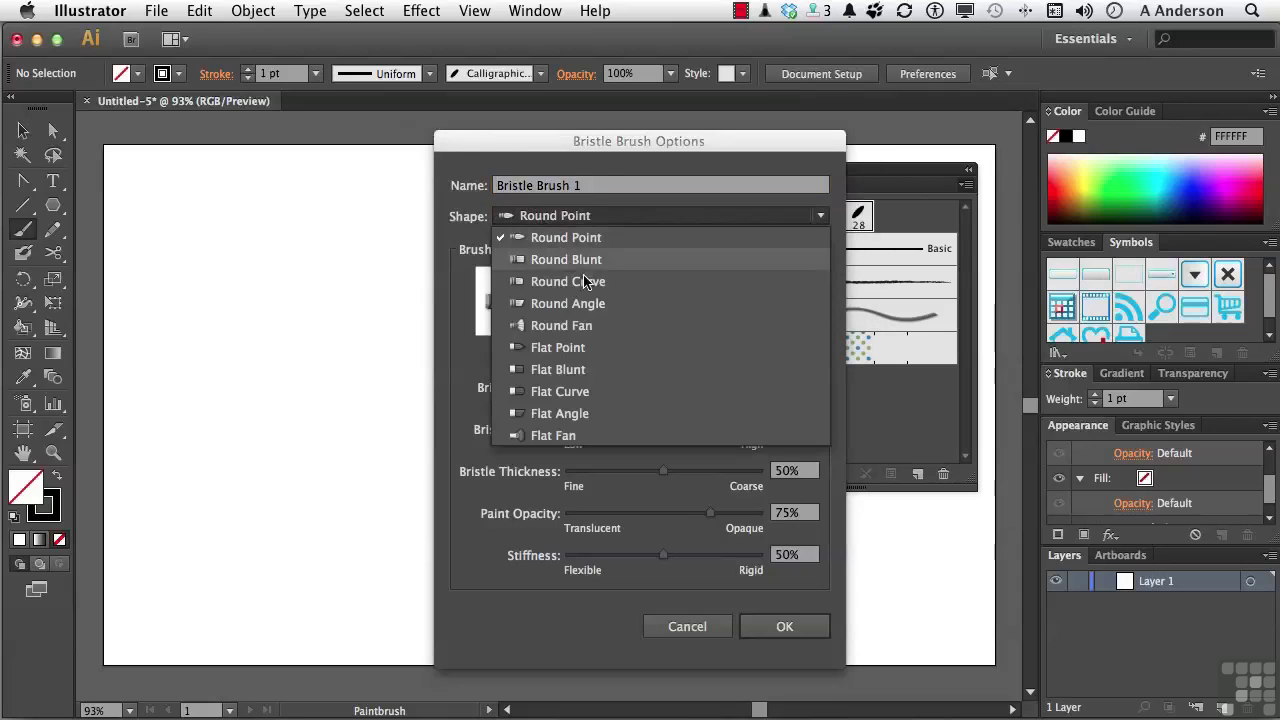
click(647, 326)
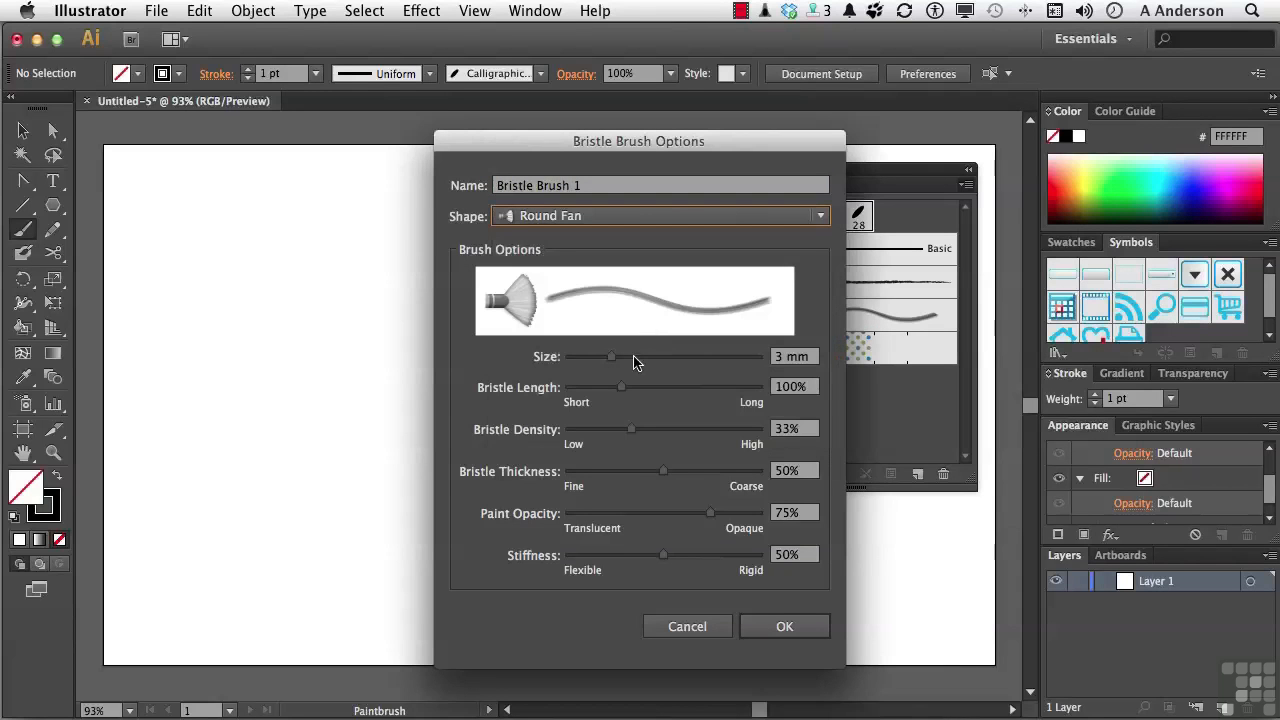
drag(612, 360, 637, 366)
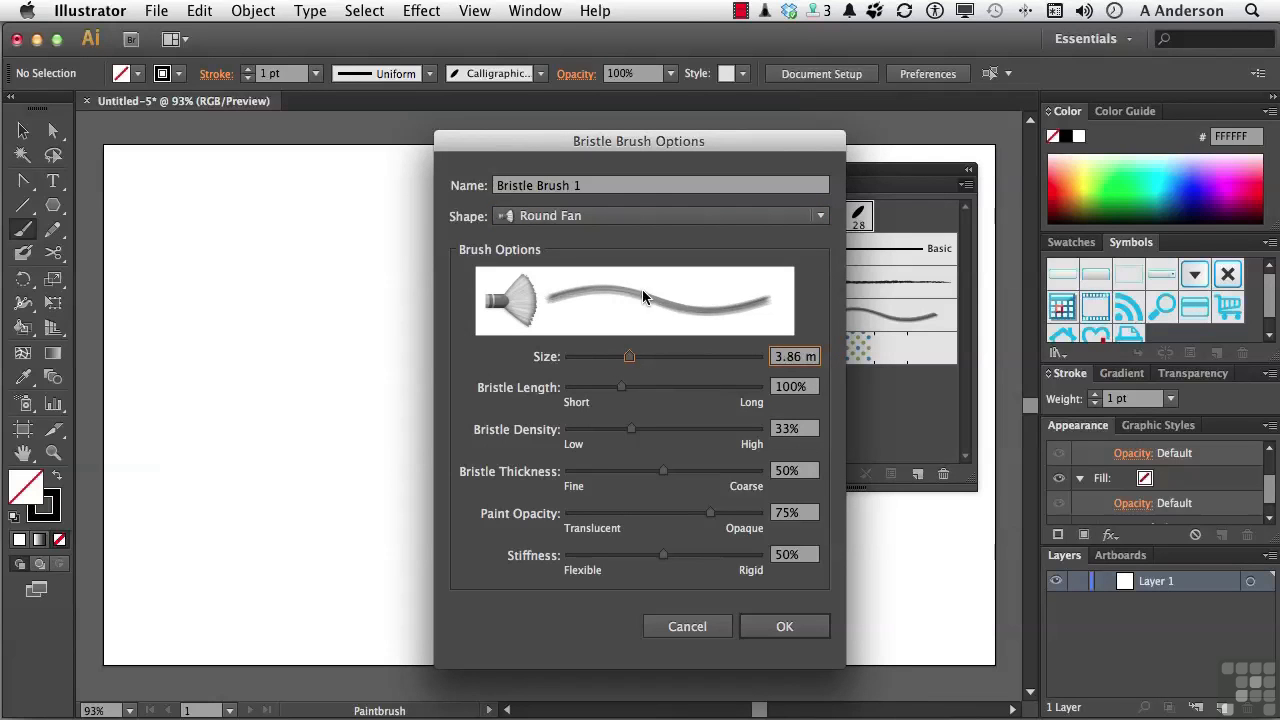
drag(622, 388, 591, 389)
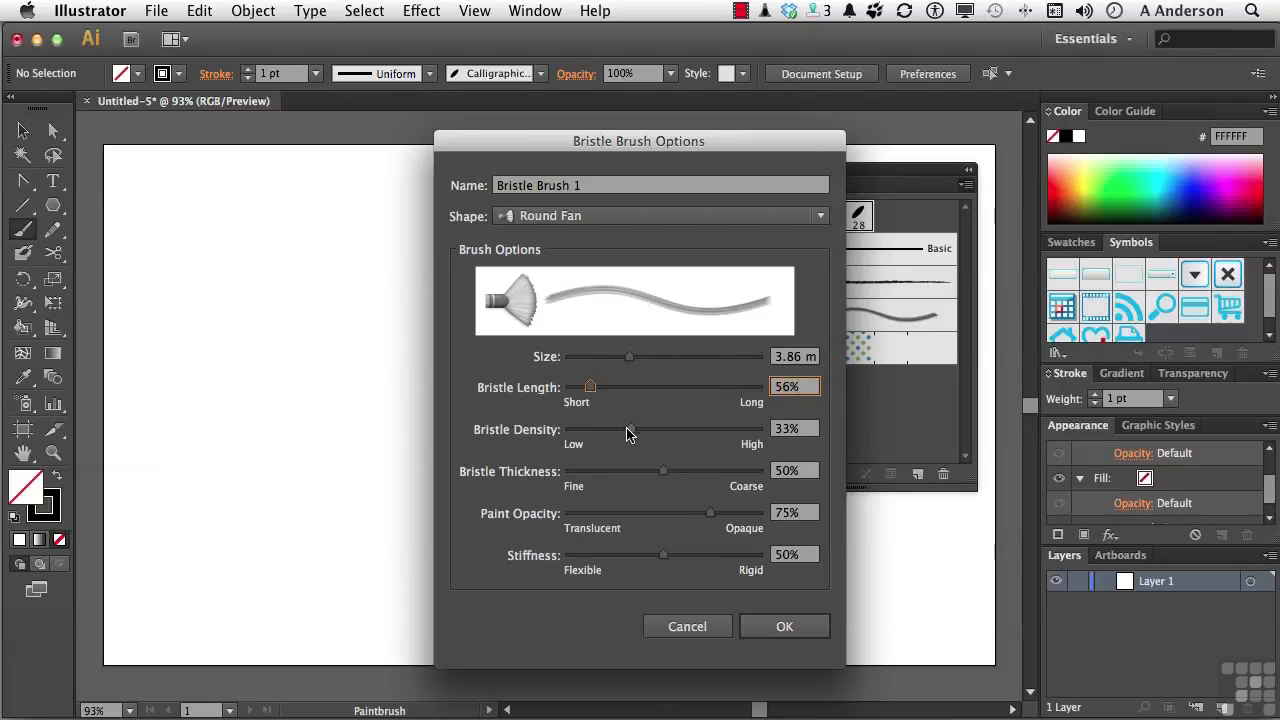
drag(626, 433, 588, 432)
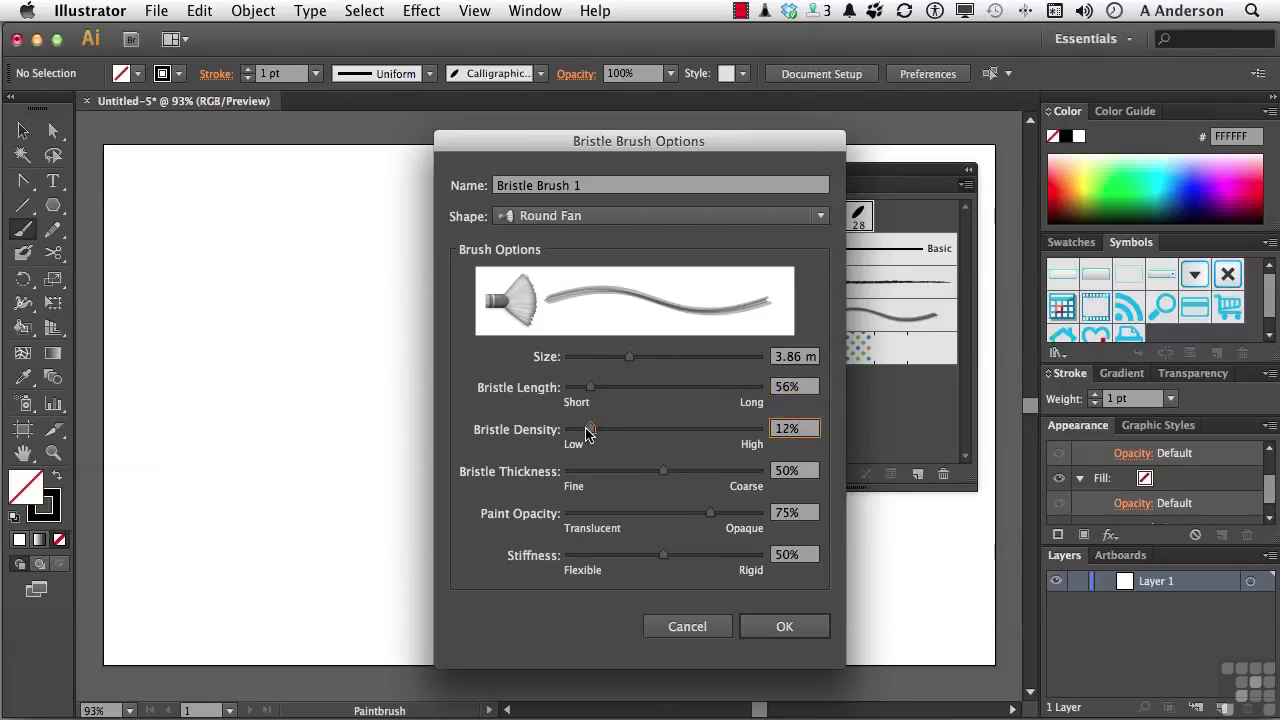
drag(665, 476, 629, 479)
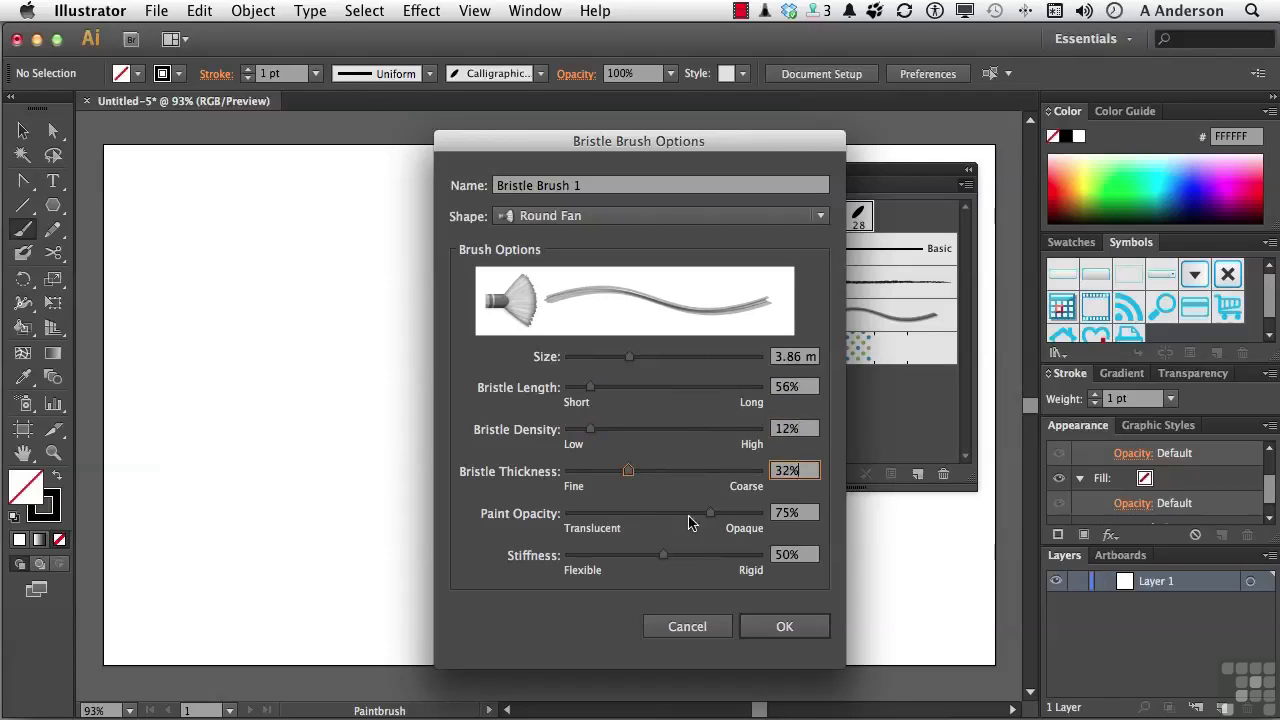
mouse_move(709, 513)
mouse_down()
mouse_move(651, 515)
mouse_move(670, 515)
mouse_move(649, 556)
mouse_move(635, 556)
mouse_up()
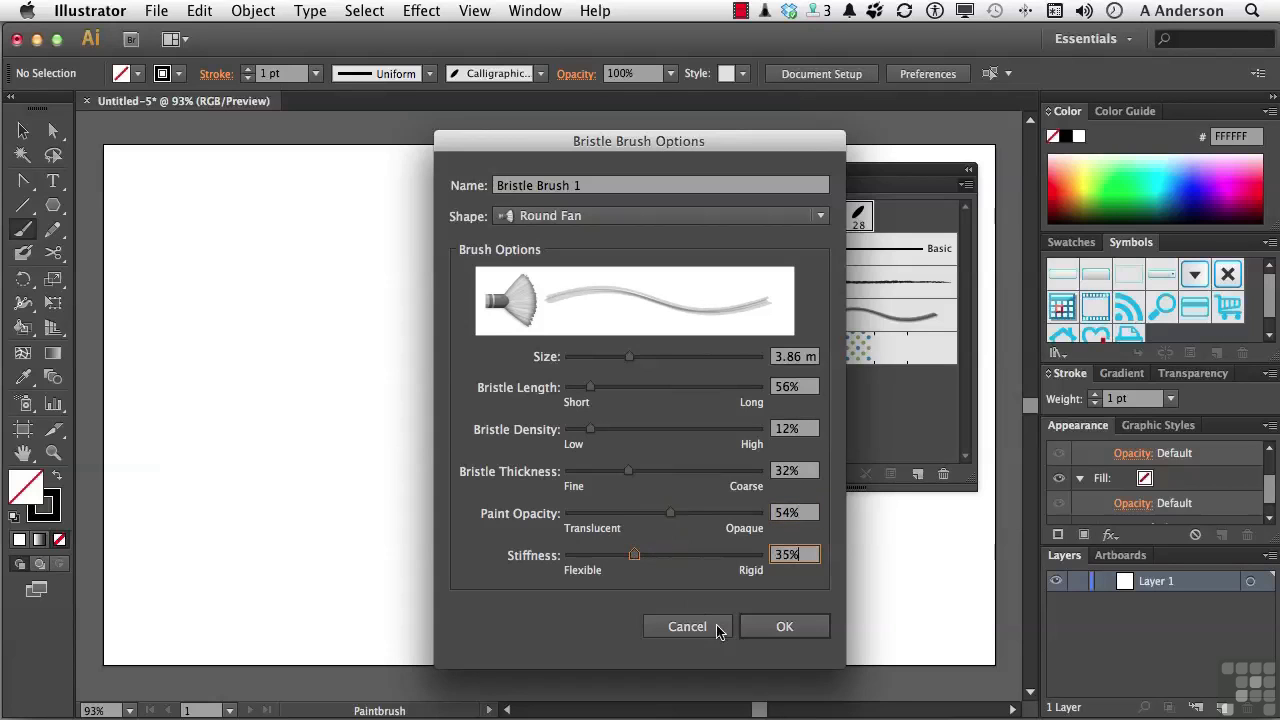
click(763, 627)
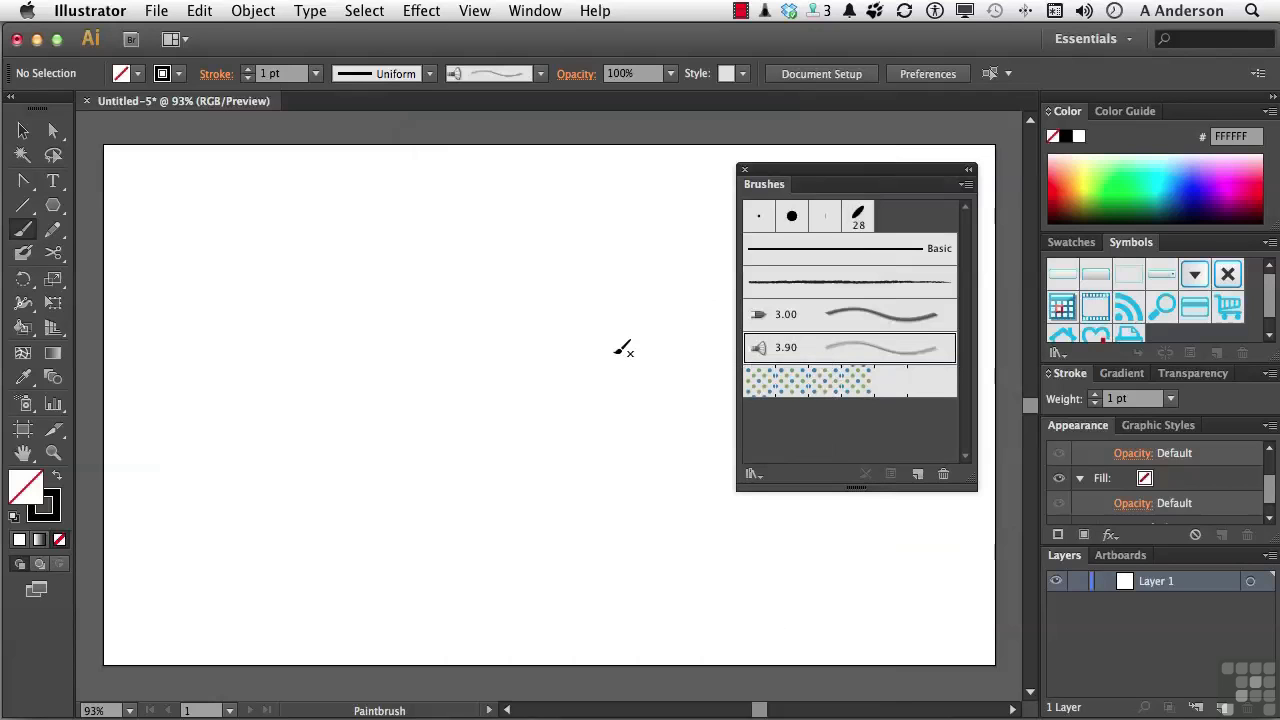
- Paint a wavy trial stroke with the Round Fan bristle brush and delete it
mouse_move(612, 349)
mouse_down()
mouse_move(536, 311)
mouse_move(481, 361)
mouse_move(417, 364)
mouse_move(378, 309)
mouse_up()
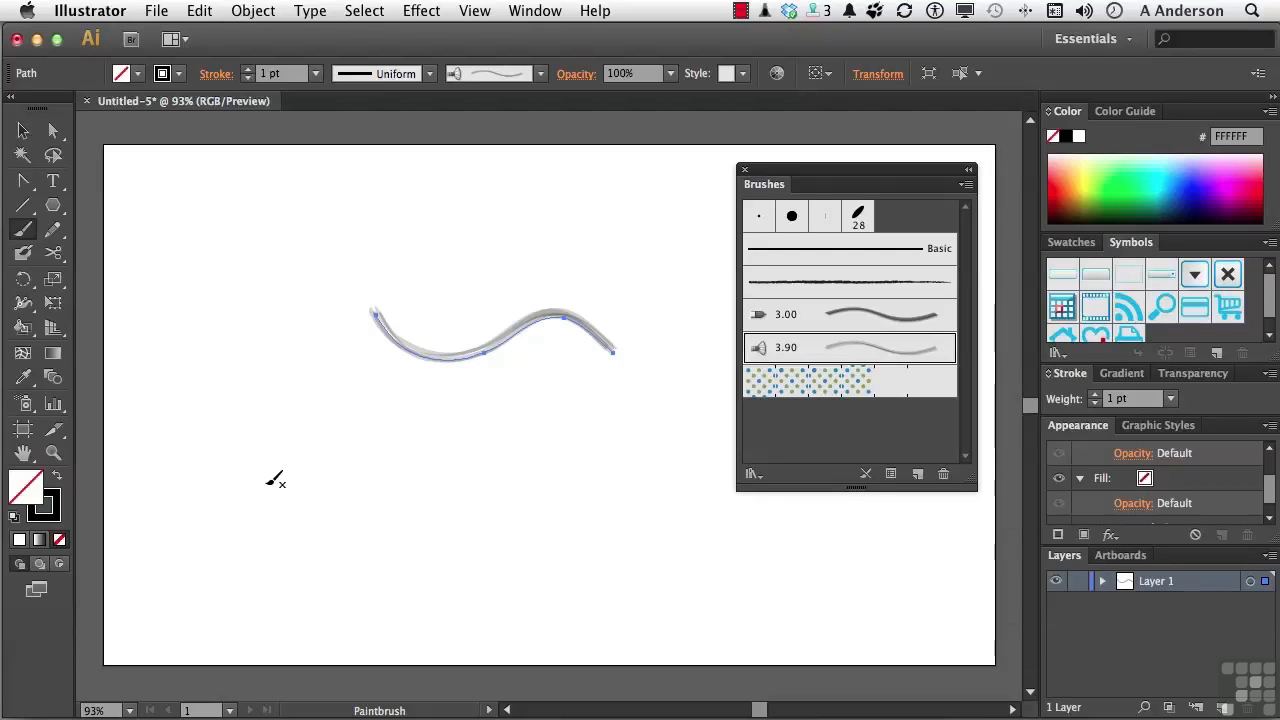
key(Delete)
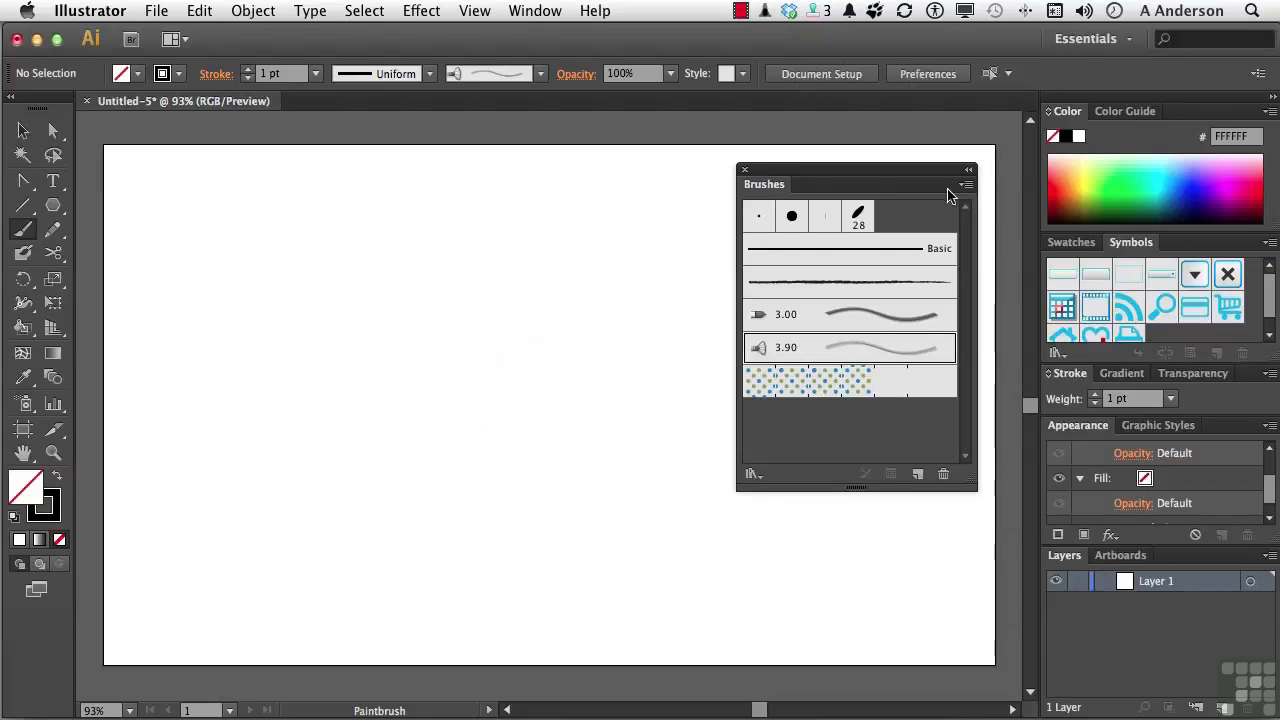
- Preview the New Brush types, cancel without creating one, and return to the Swatches tab
click(965, 185)
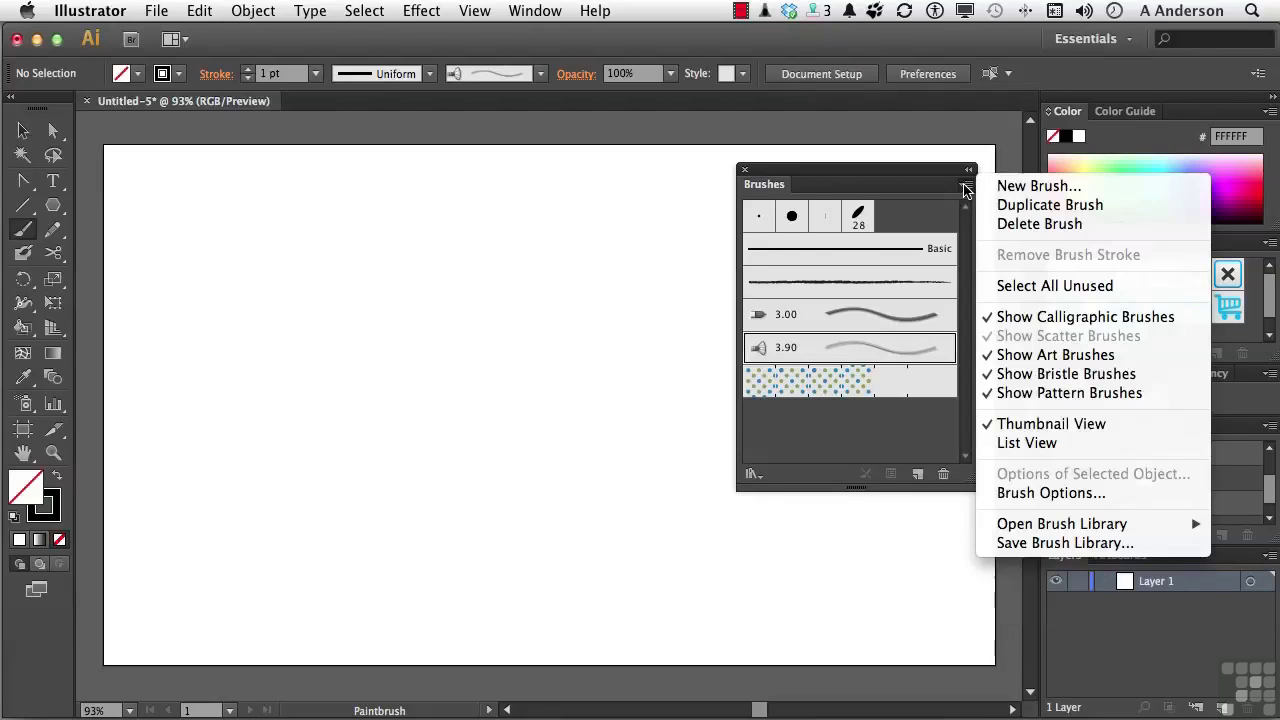
click(1021, 185)
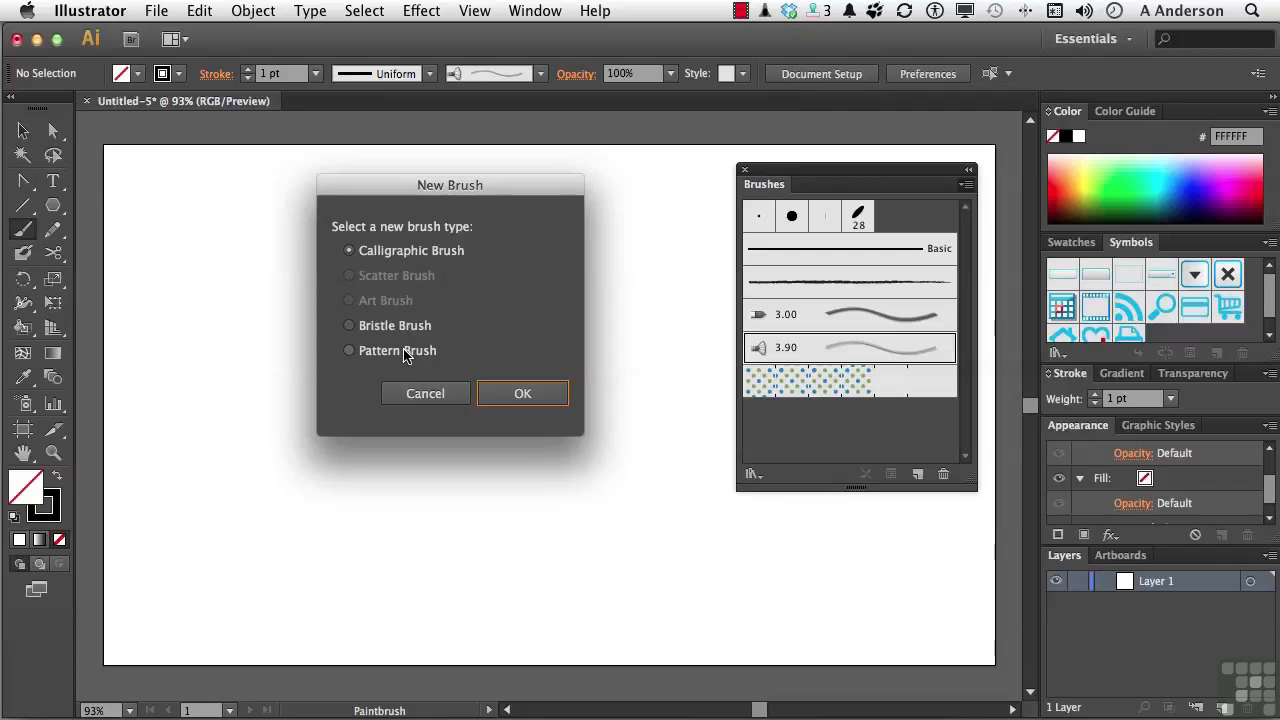
click(425, 394)
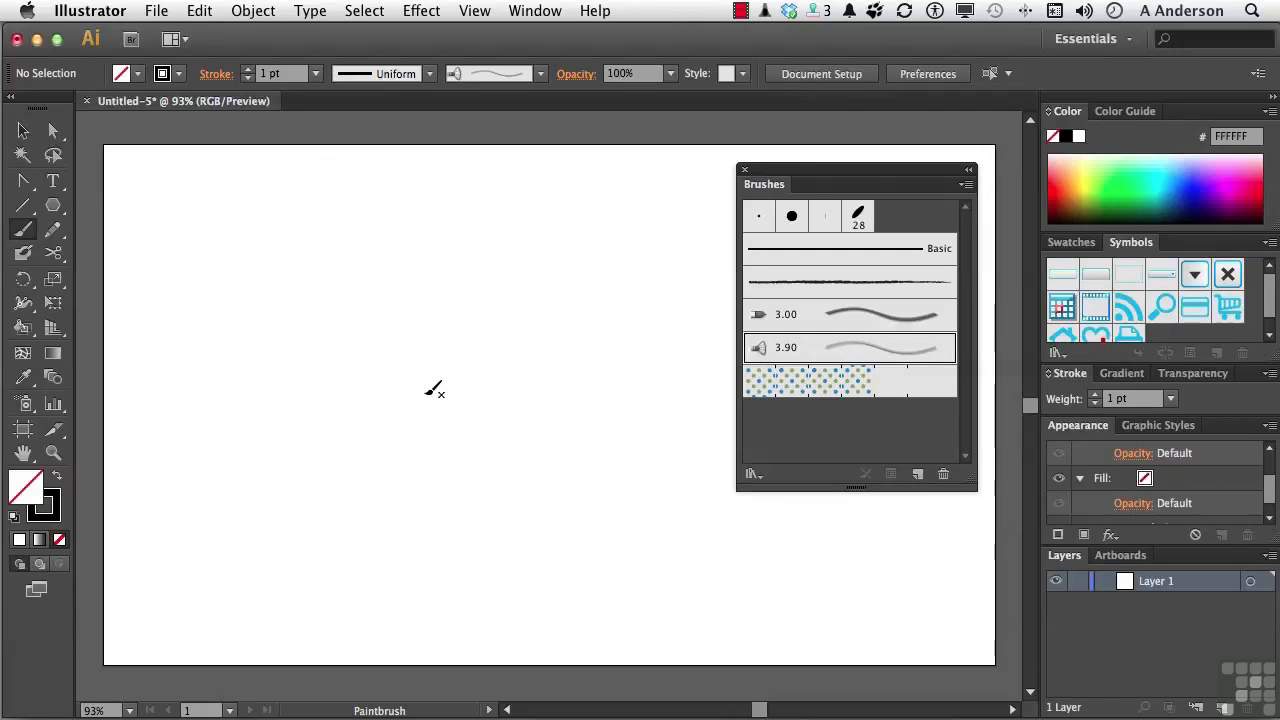
click(1066, 244)
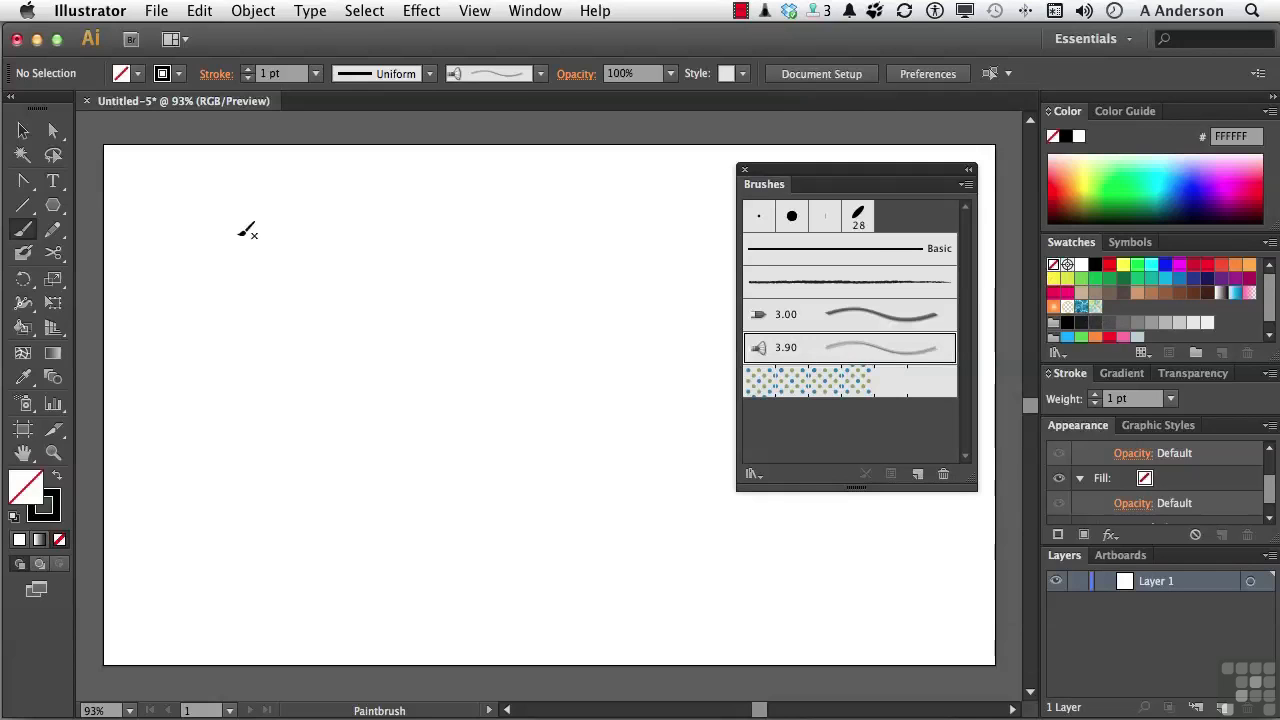
- Draw a small hexagon near the top-left and a small star just below it
click(53, 205)
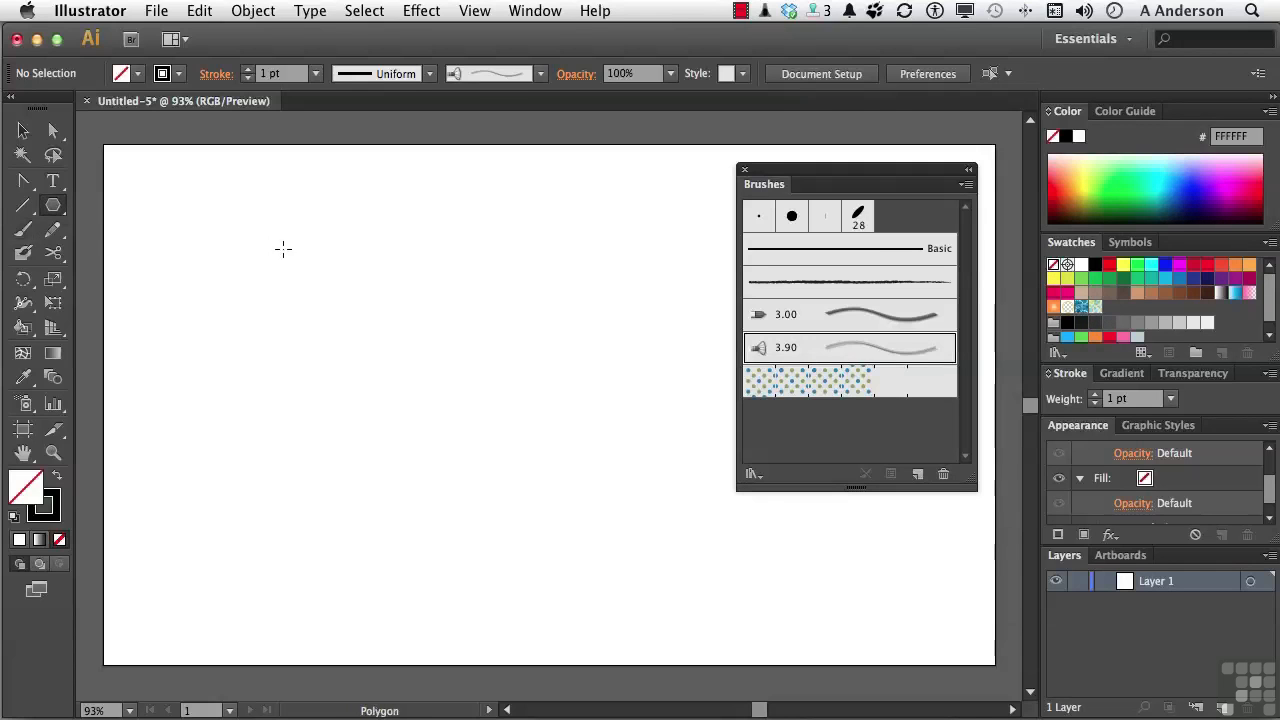
mouse_move(285, 249)
mouse_down()
mouse_move(309, 262)
mouse_move(290, 265)
mouse_up()
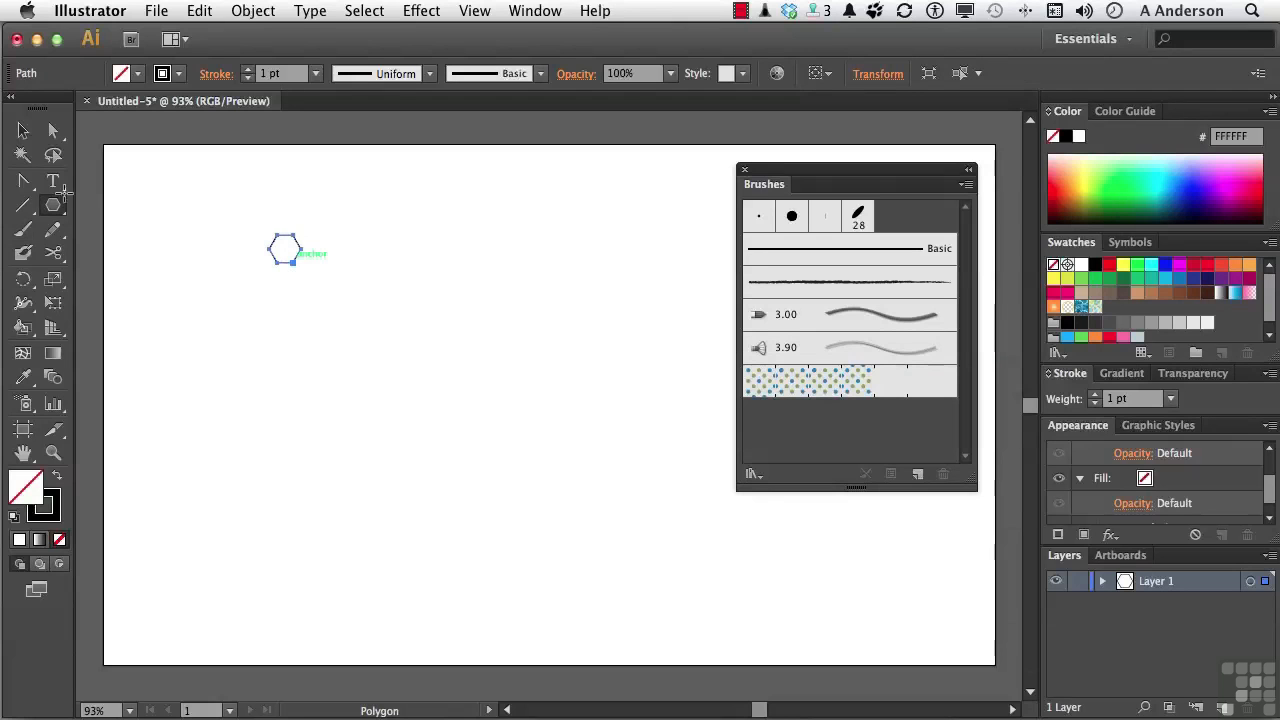
drag(48, 208, 111, 300)
drag(345, 317, 356, 333)
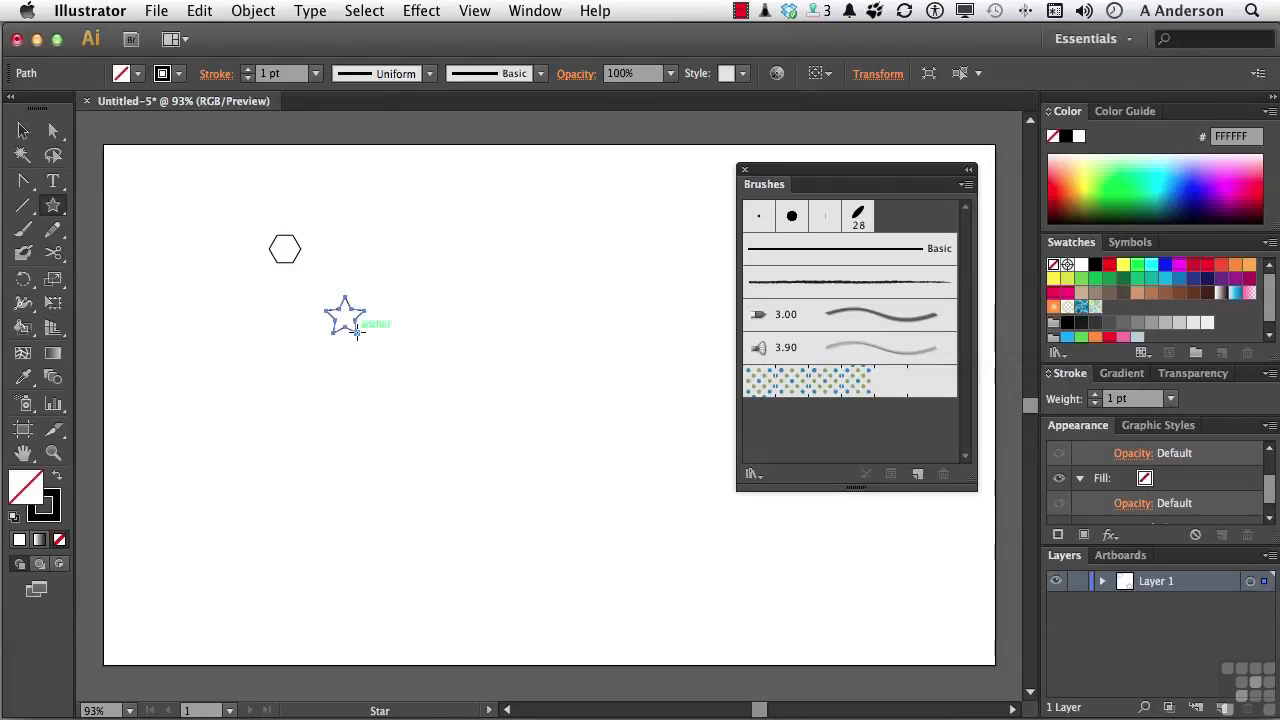
- Fill the star orange, then select the hexagon
click(23, 131)
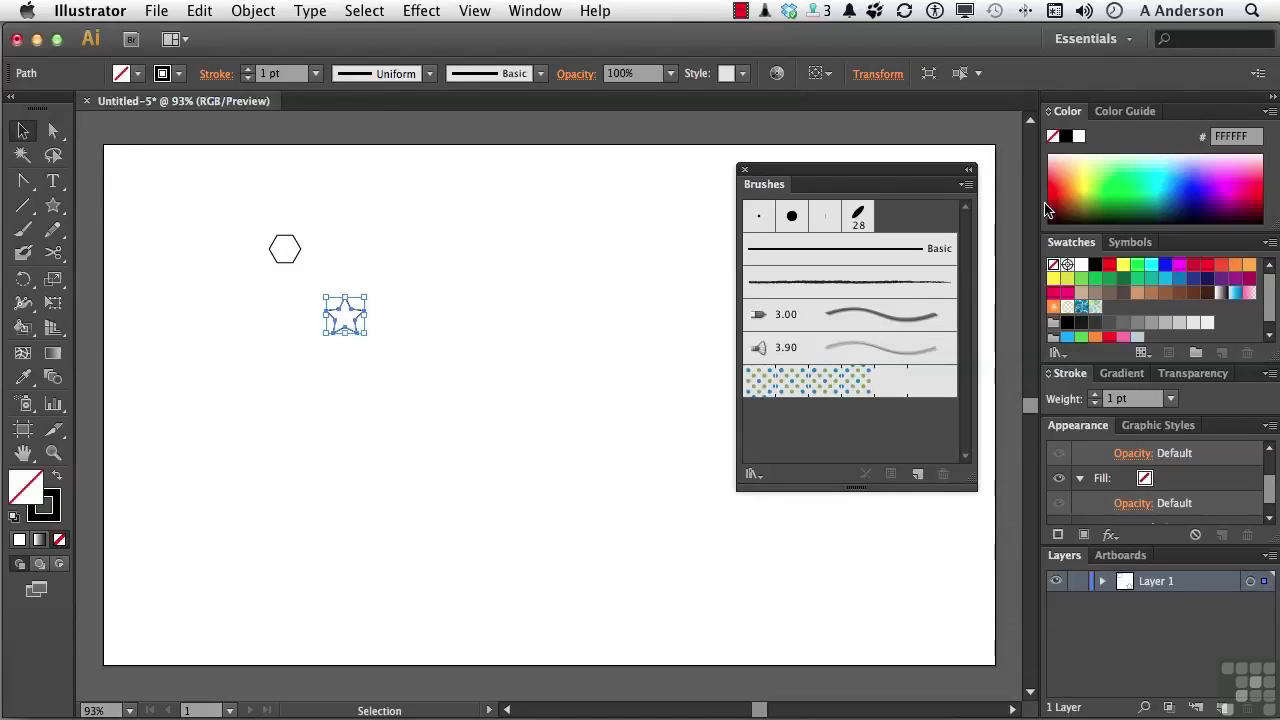
click(1070, 187)
click(287, 265)
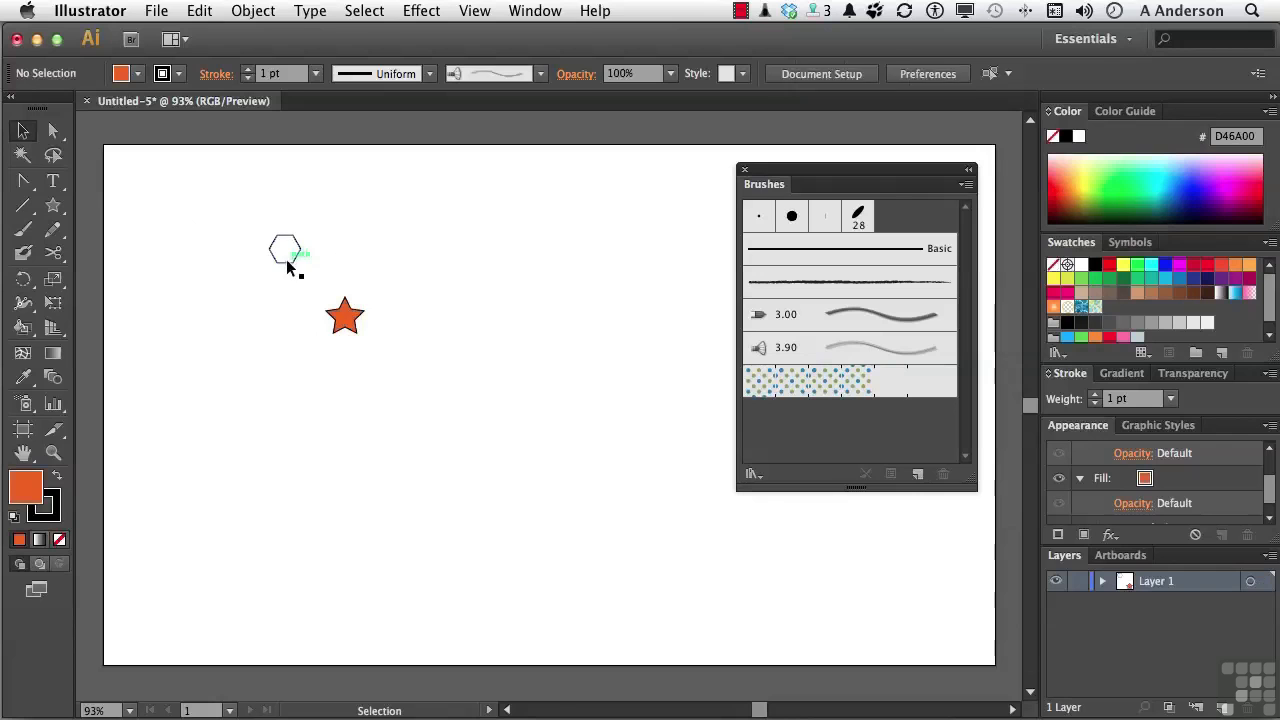
click(287, 263)
- Fill the hexagon dark blue and make it into the New Pattern swatch
click(1196, 190)
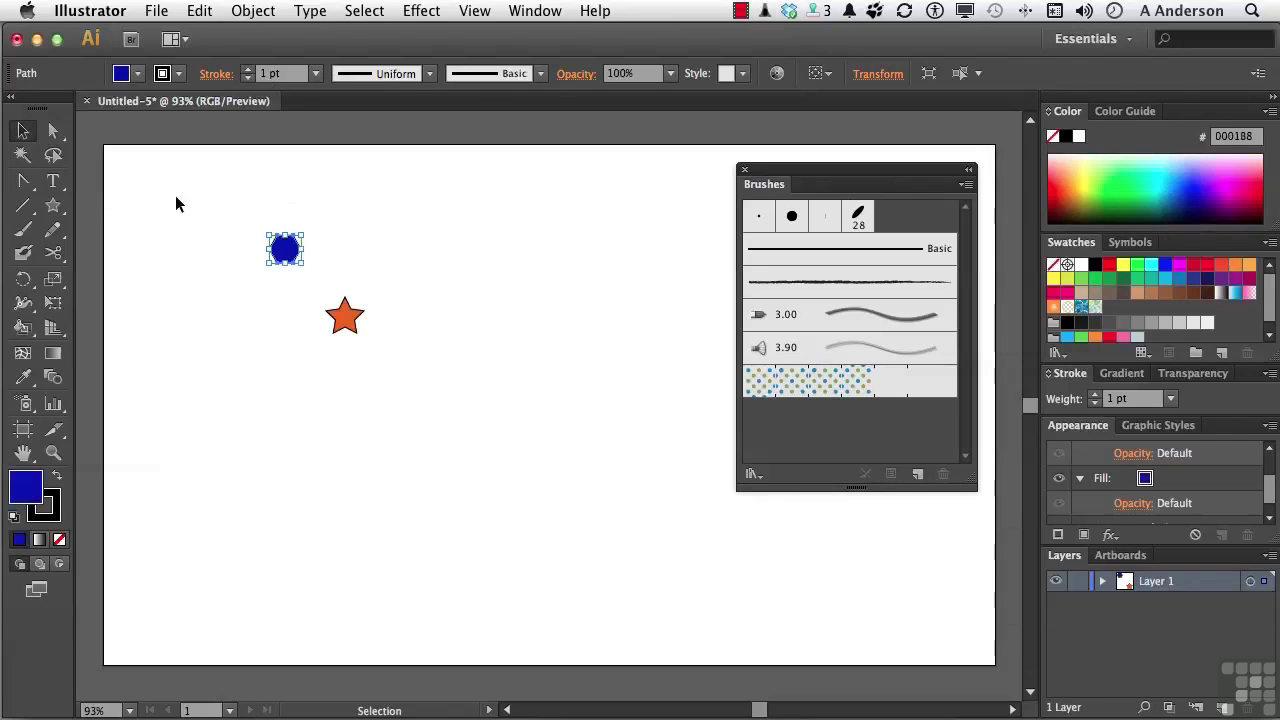
drag(235, 201, 309, 282)
click(255, 9)
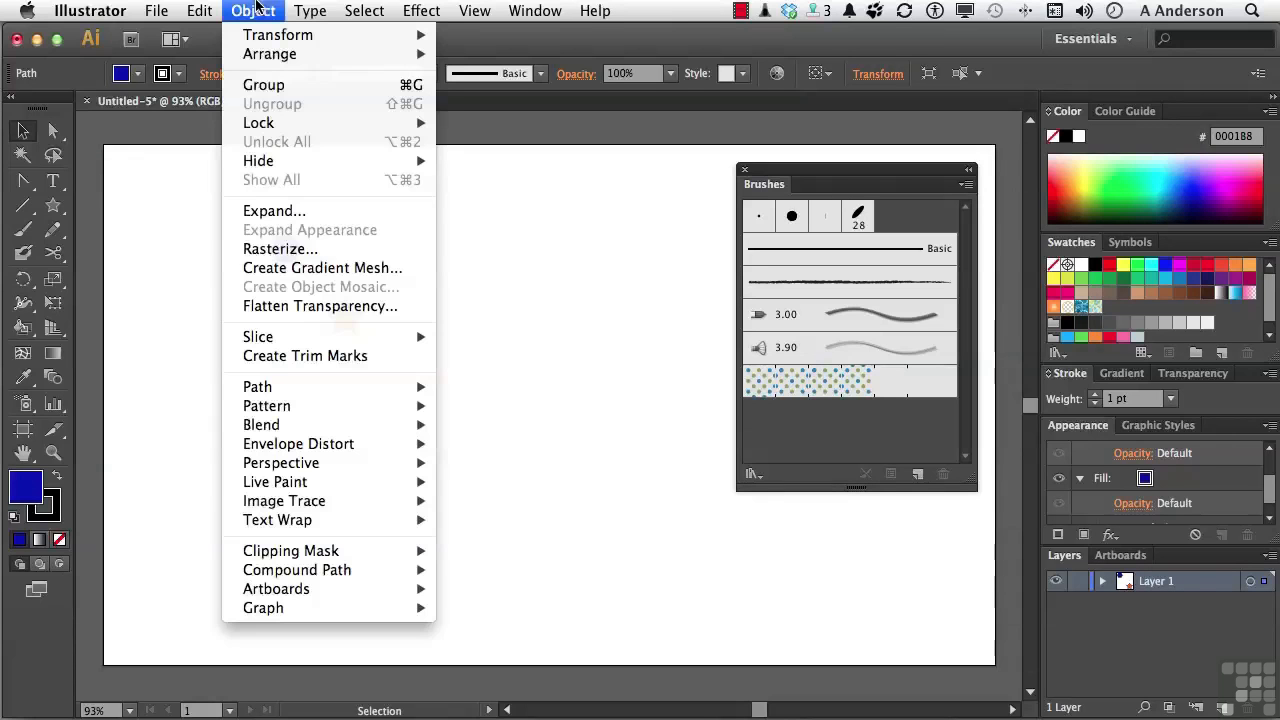
mouse_move(314, 405)
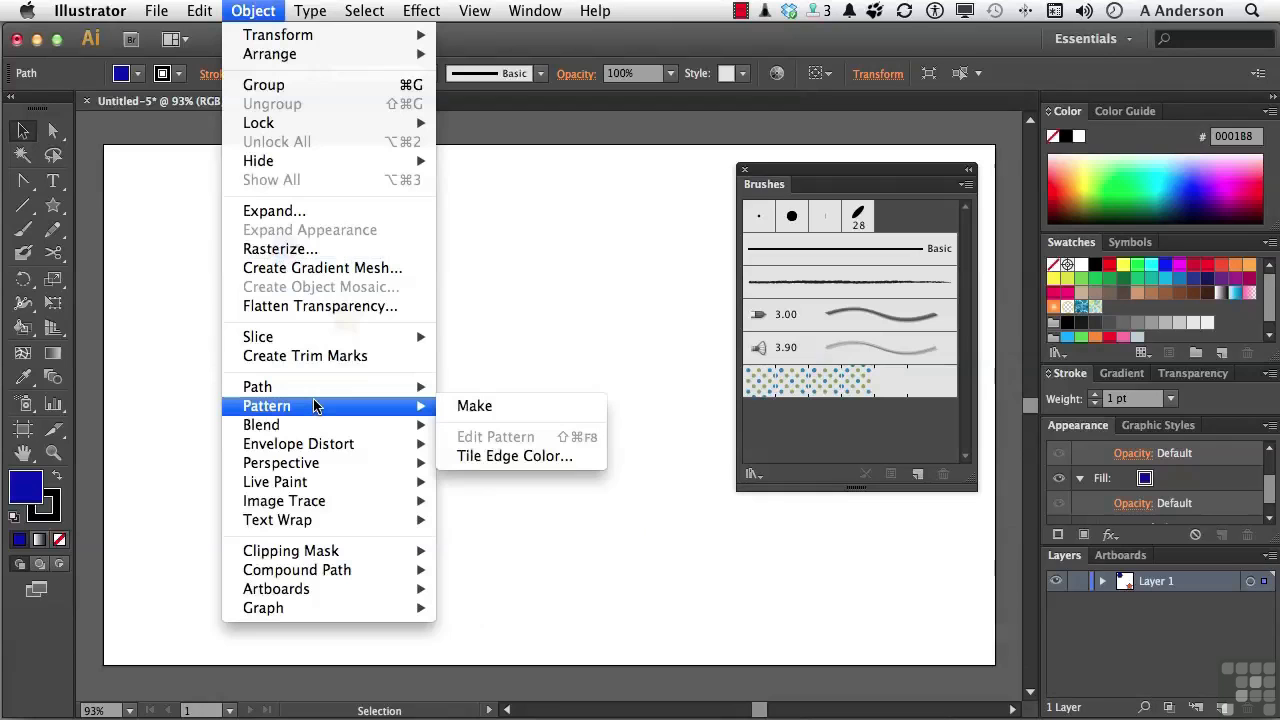
click(470, 406)
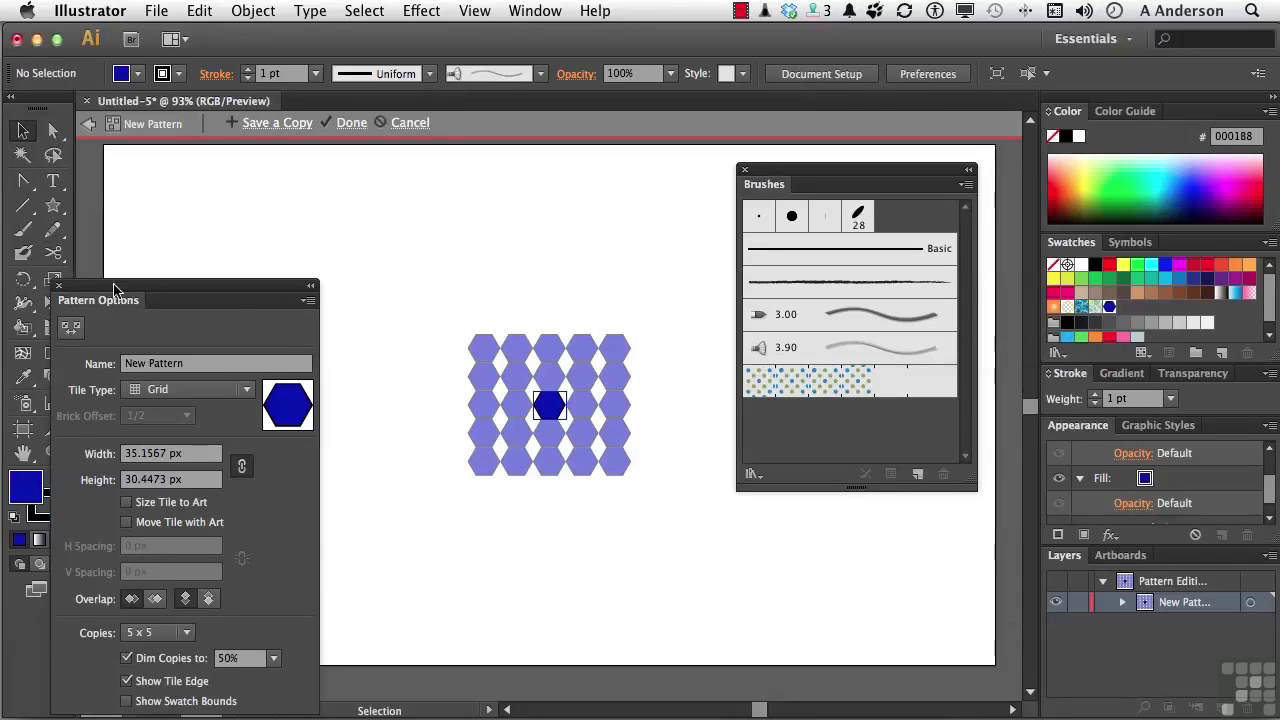
click(59, 285)
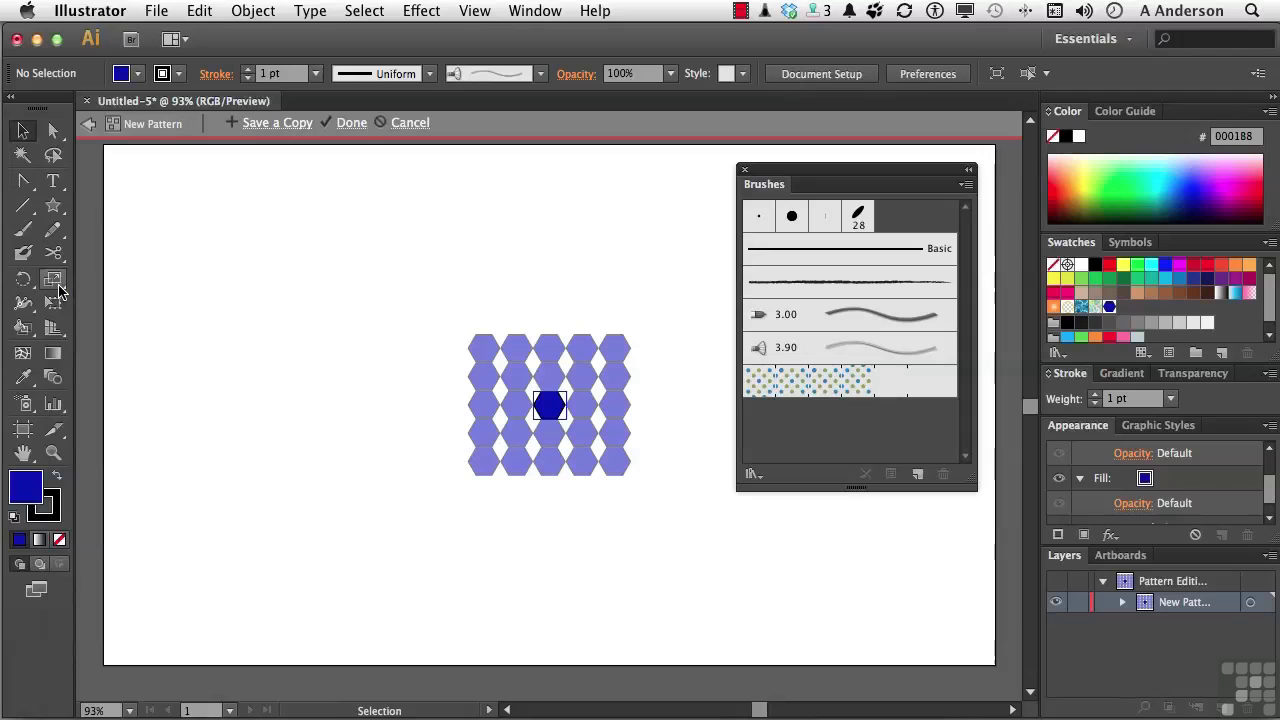
click(90, 127)
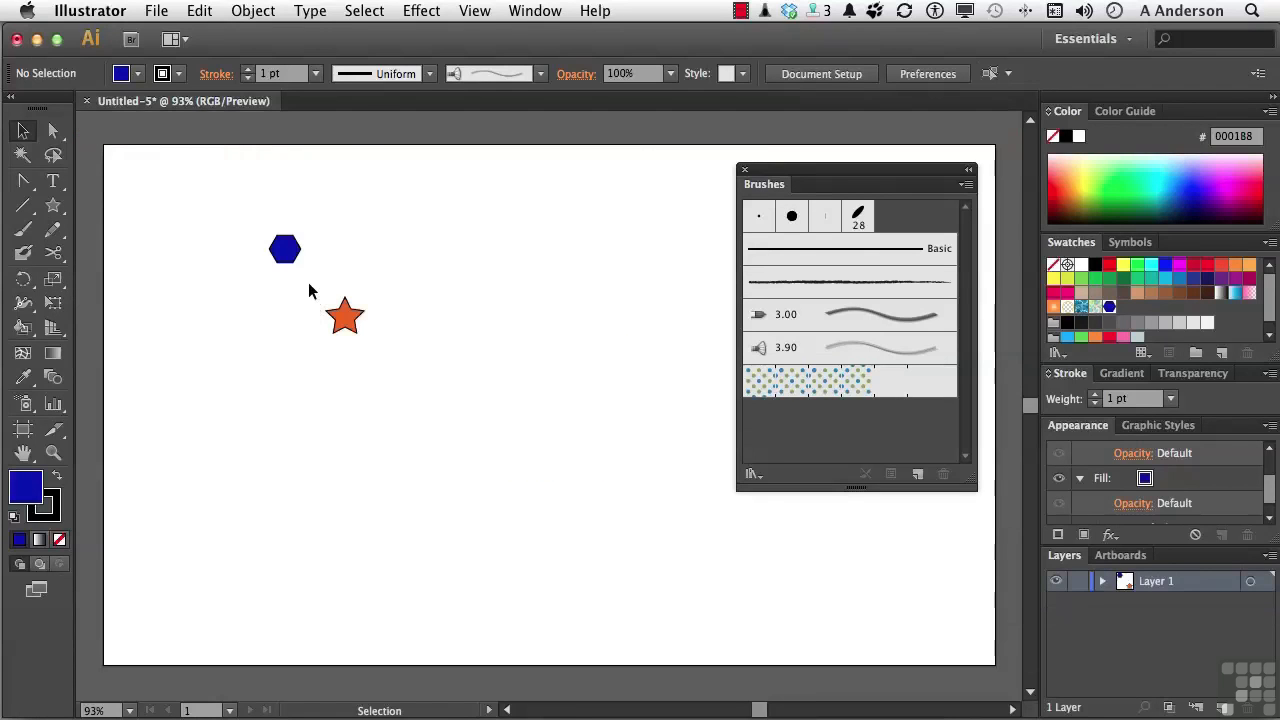
- Make the orange star into the New Pattern 2 swatch
drag(309, 290, 372, 355)
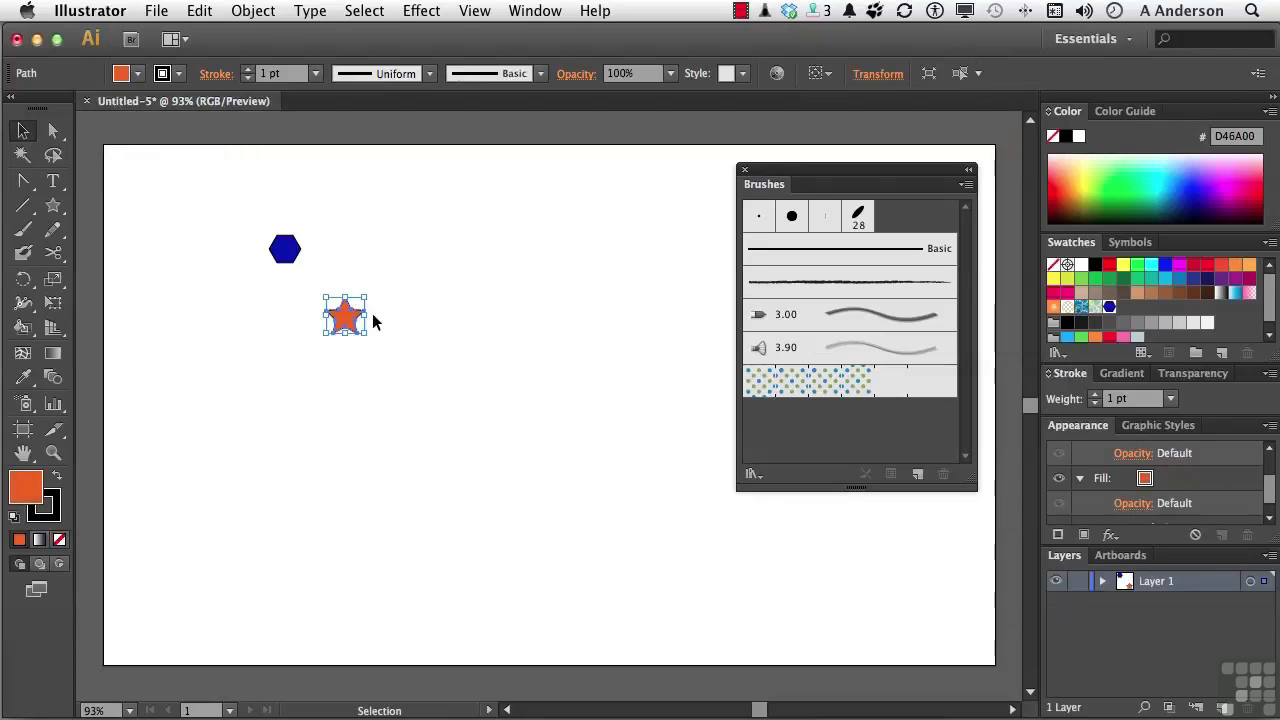
click(252, 10)
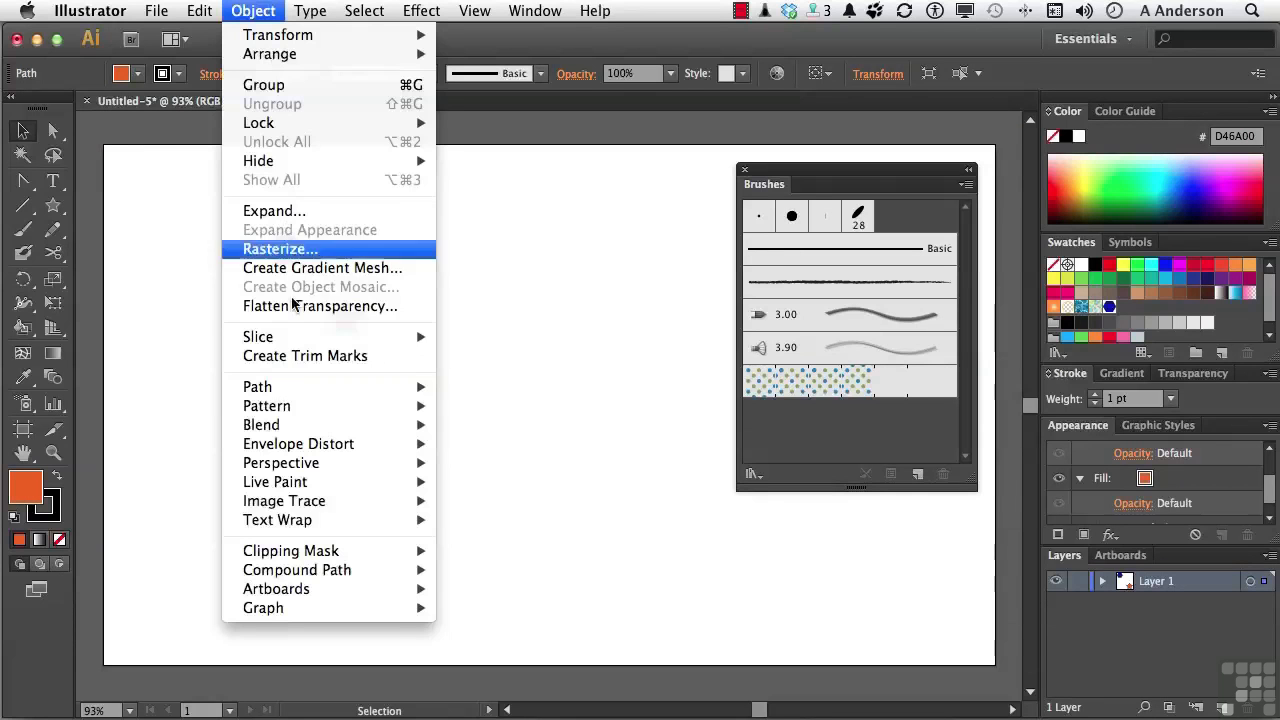
mouse_move(316, 406)
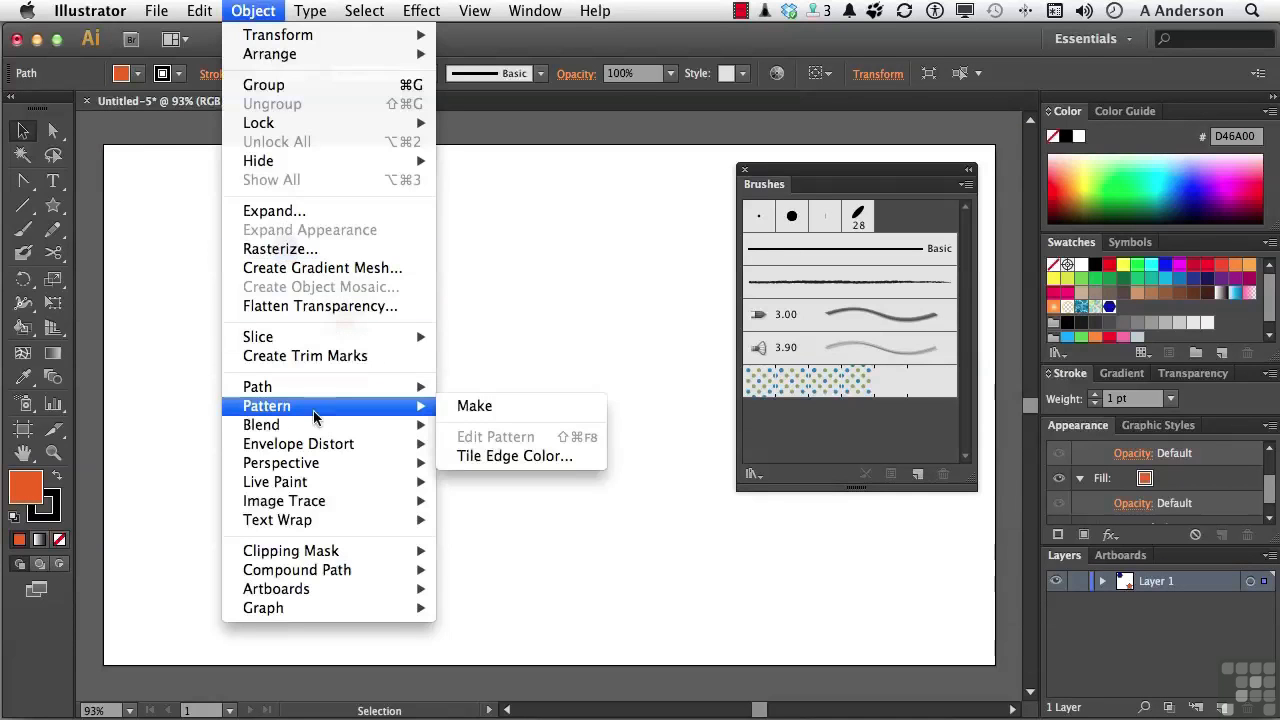
click(453, 412)
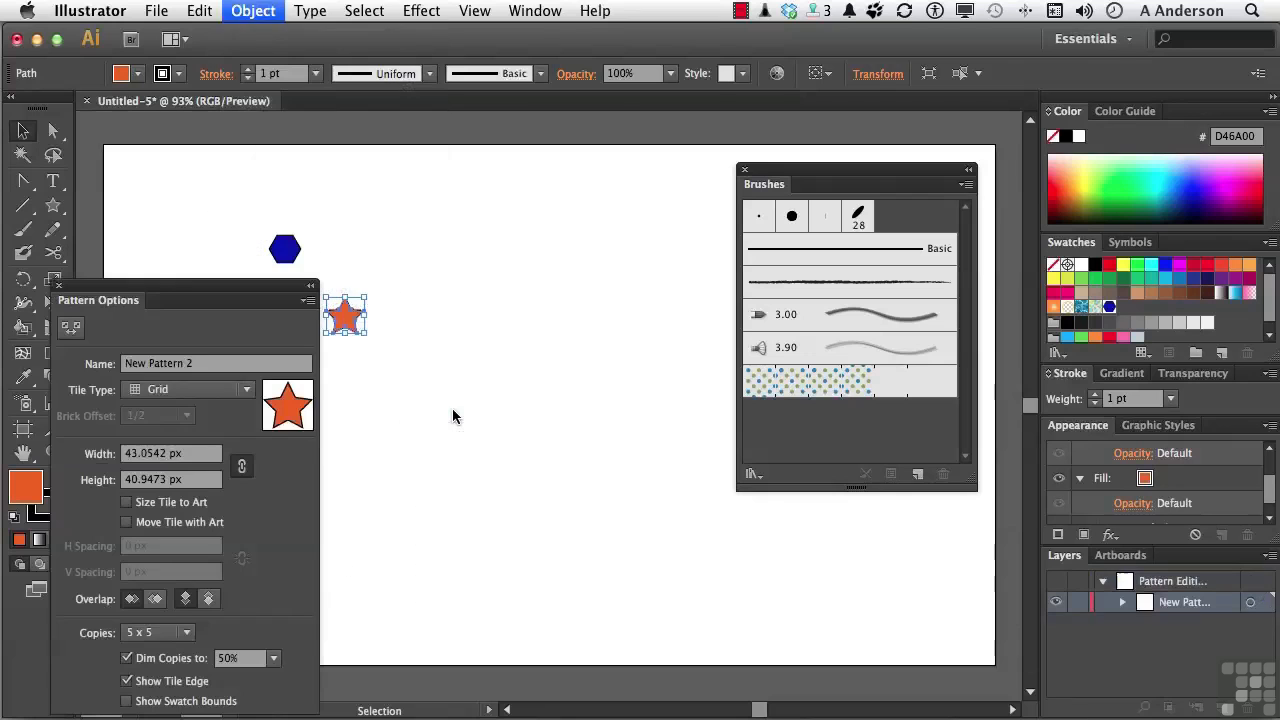
click(59, 287)
click(88, 125)
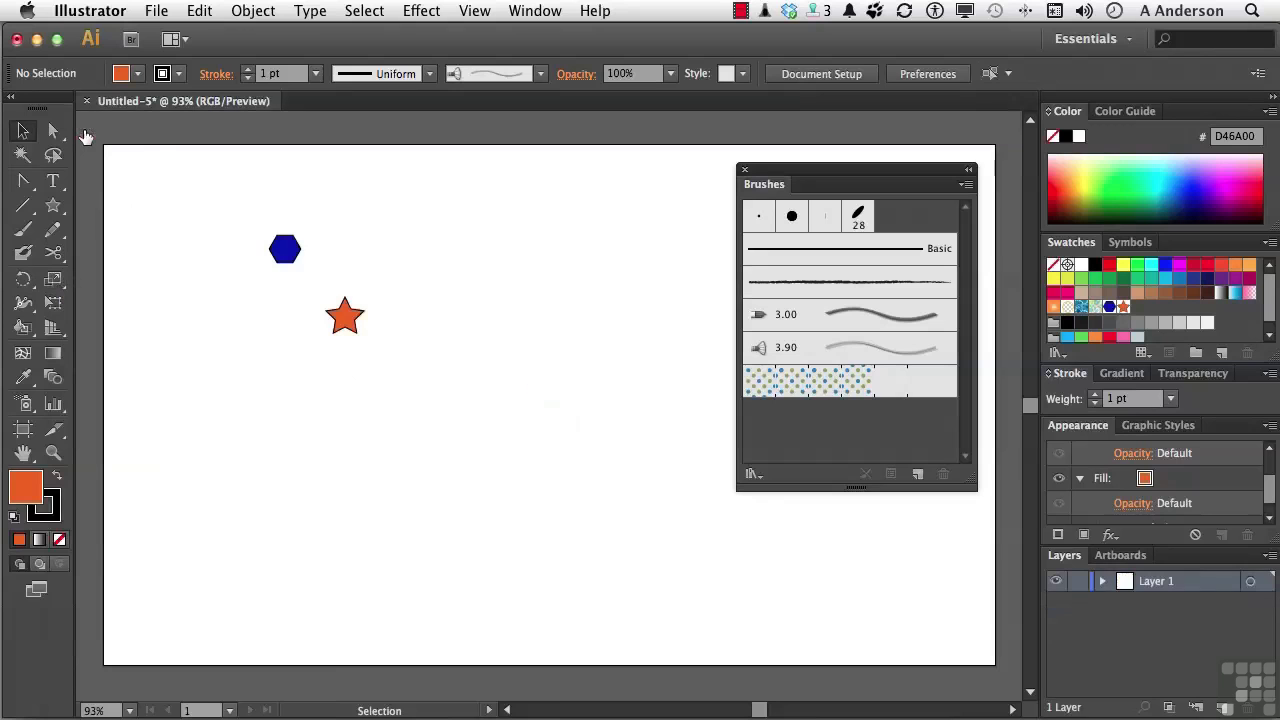
- Move the hexagons and stars together to the artboard's upper-left corner
drag(208, 218, 374, 363)
drag(341, 318, 191, 231)
click(195, 298)
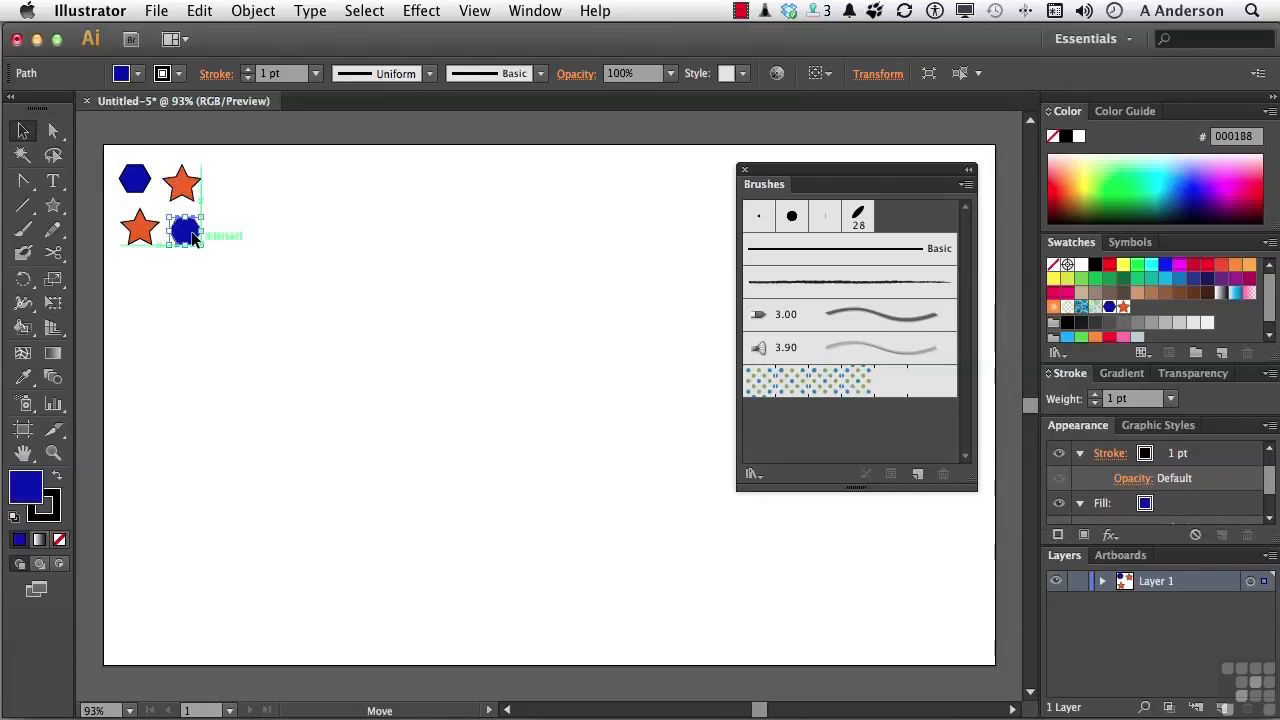
click(198, 281)
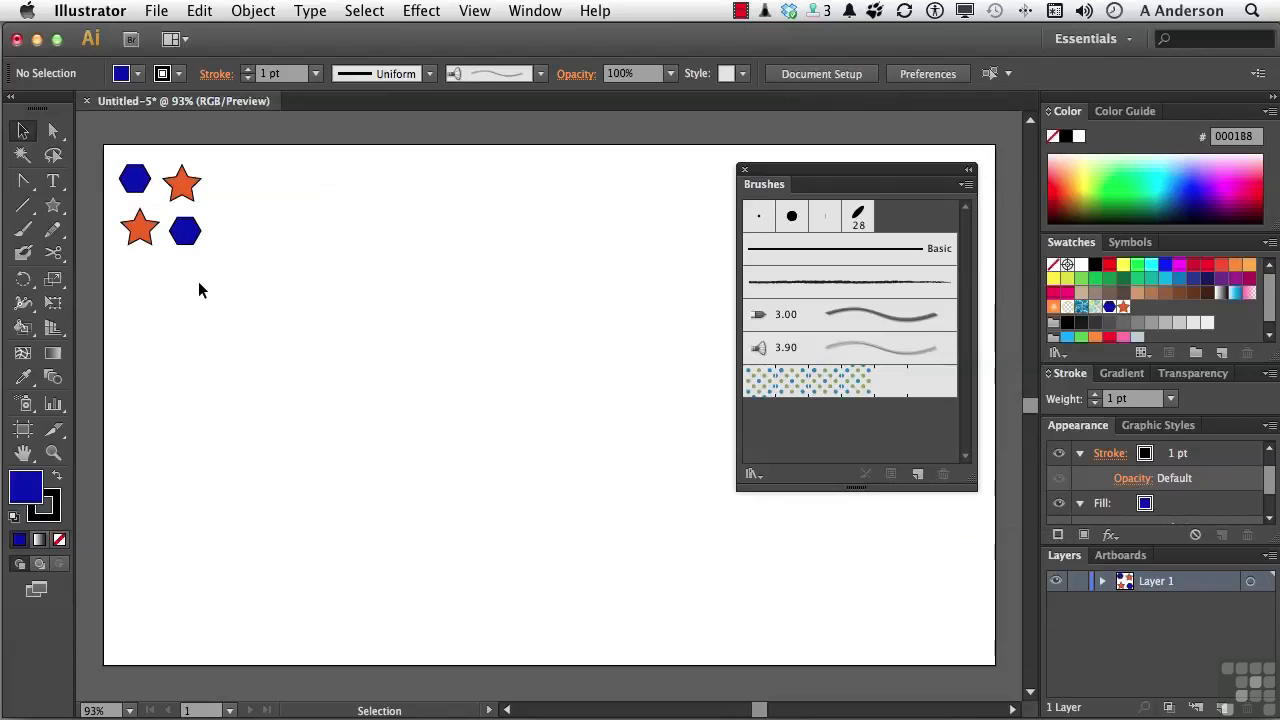
- Create Pattern Brush 1 with New Pattern hexagon sides and New Pattern 2 star outer corners
click(966, 184)
click(990, 188)
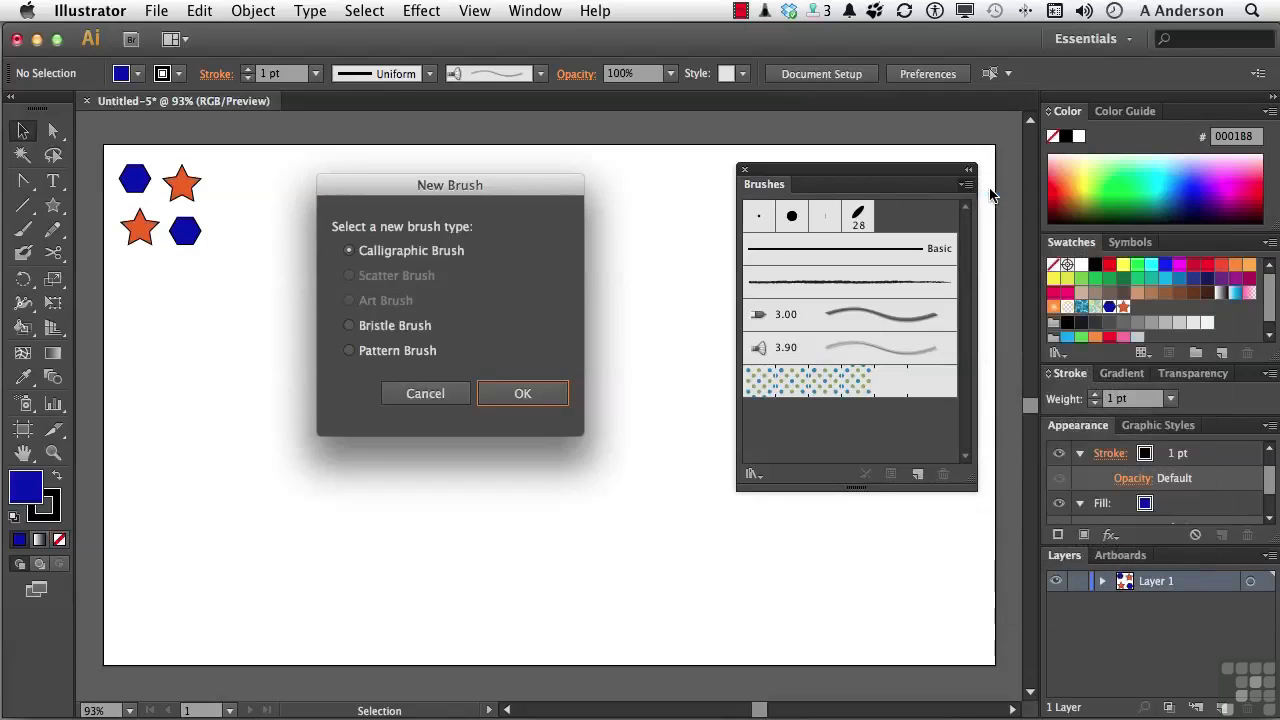
click(418, 352)
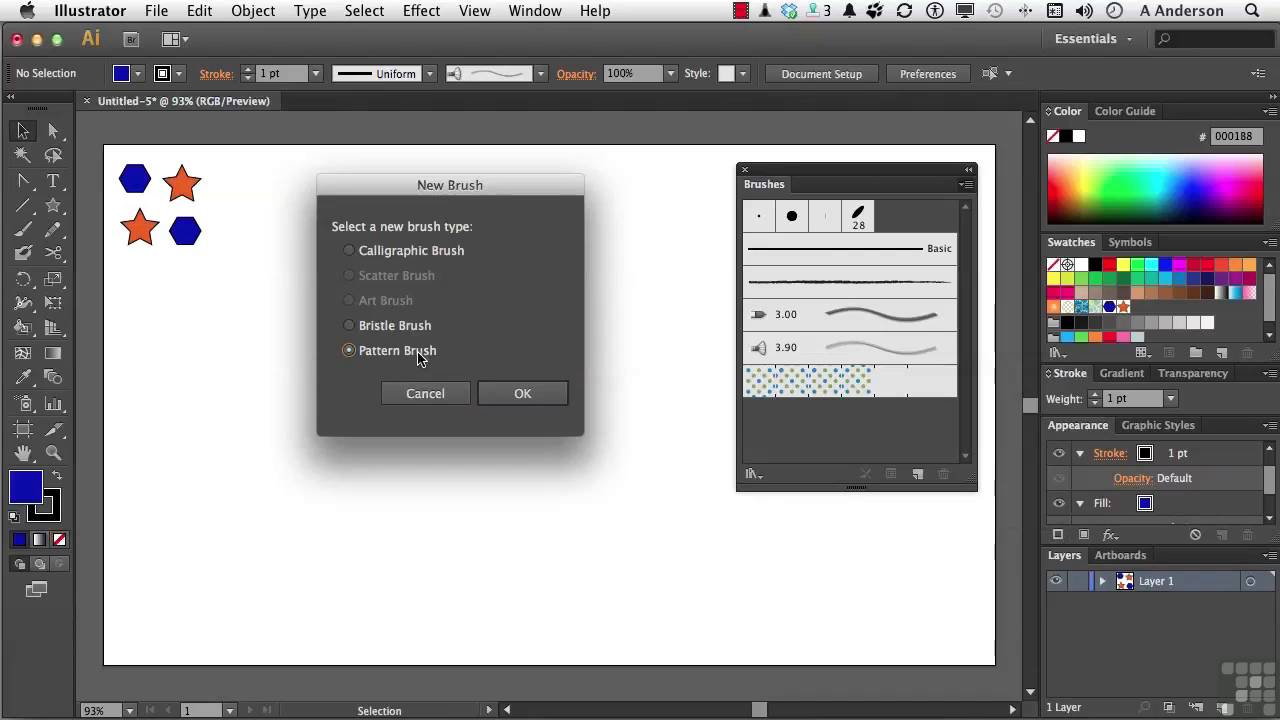
click(488, 394)
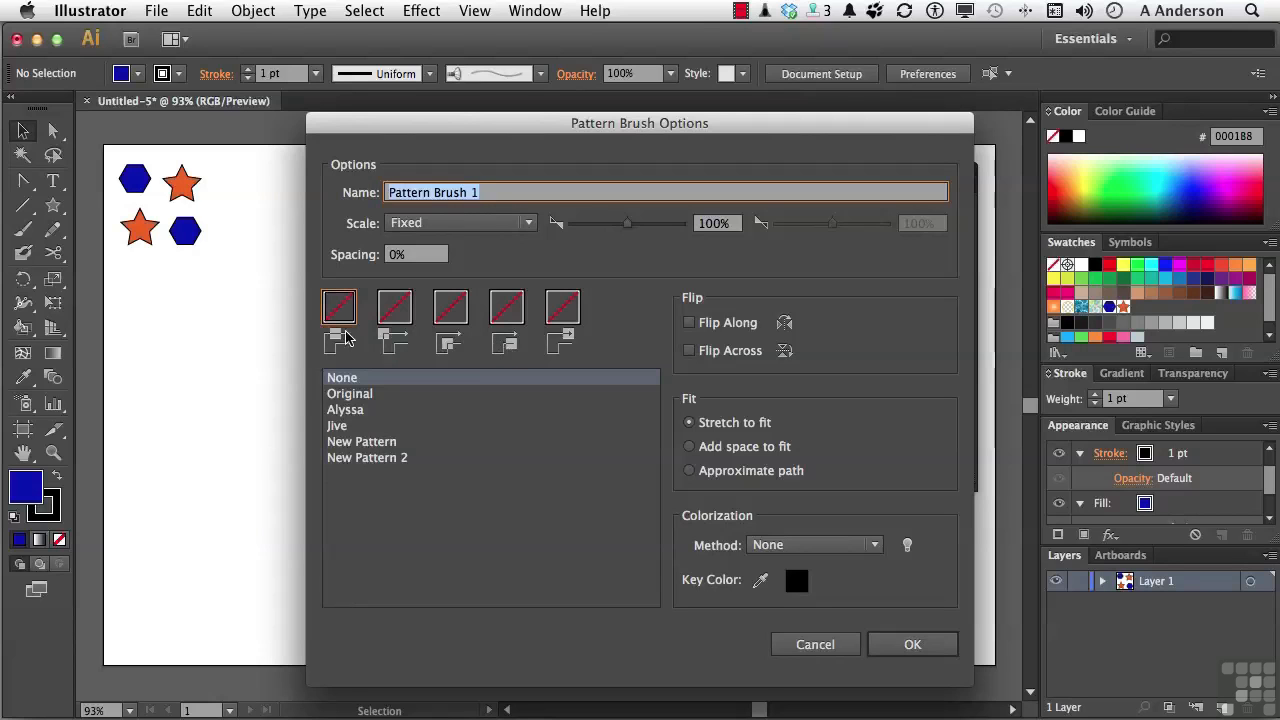
click(360, 442)
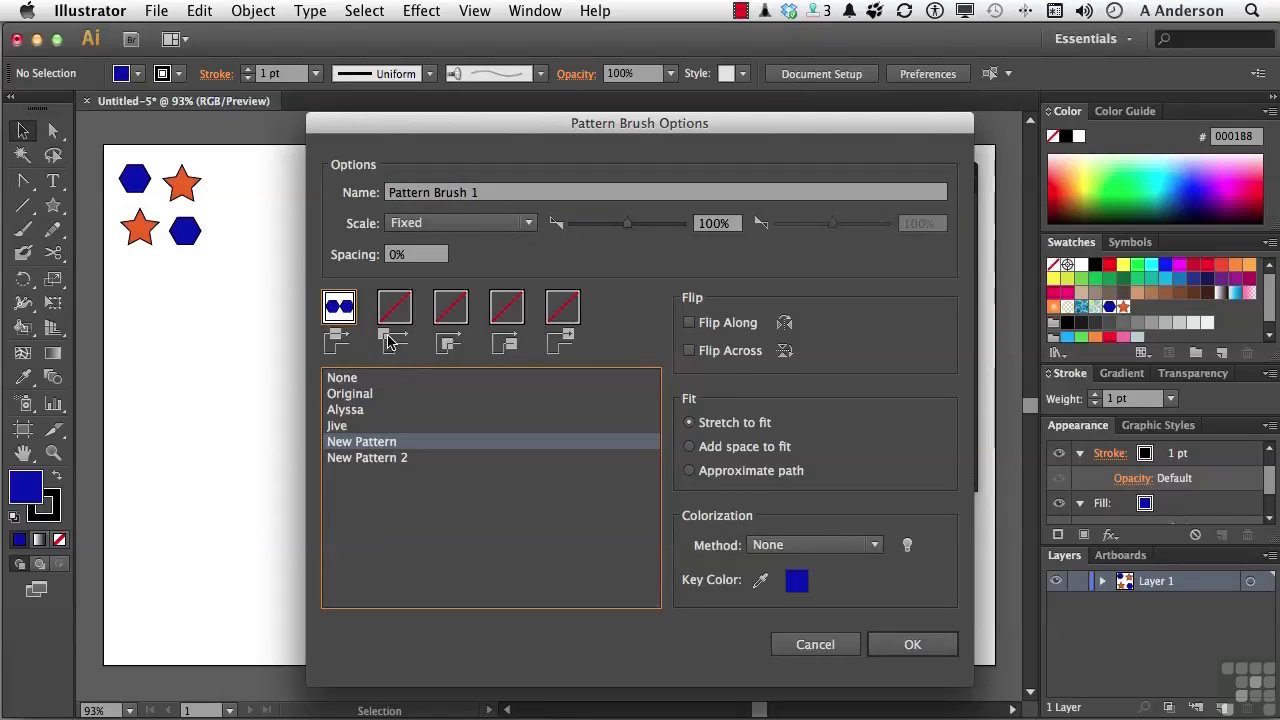
click(398, 310)
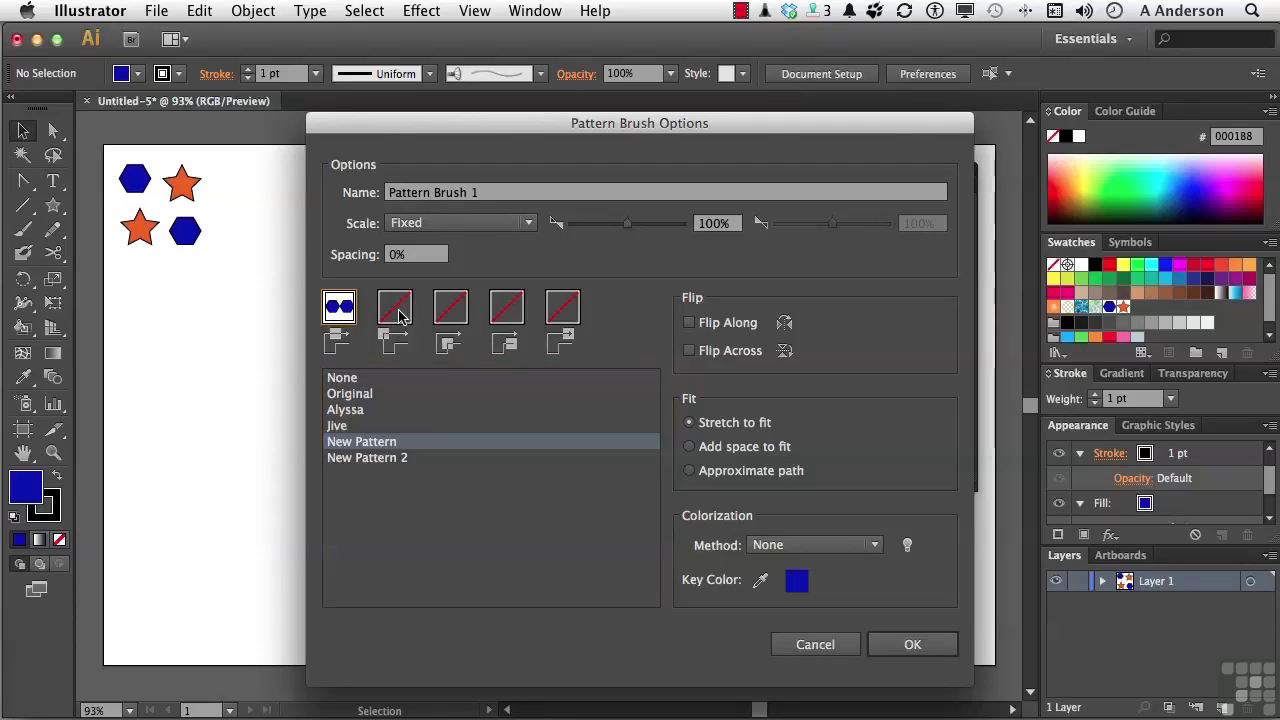
click(384, 461)
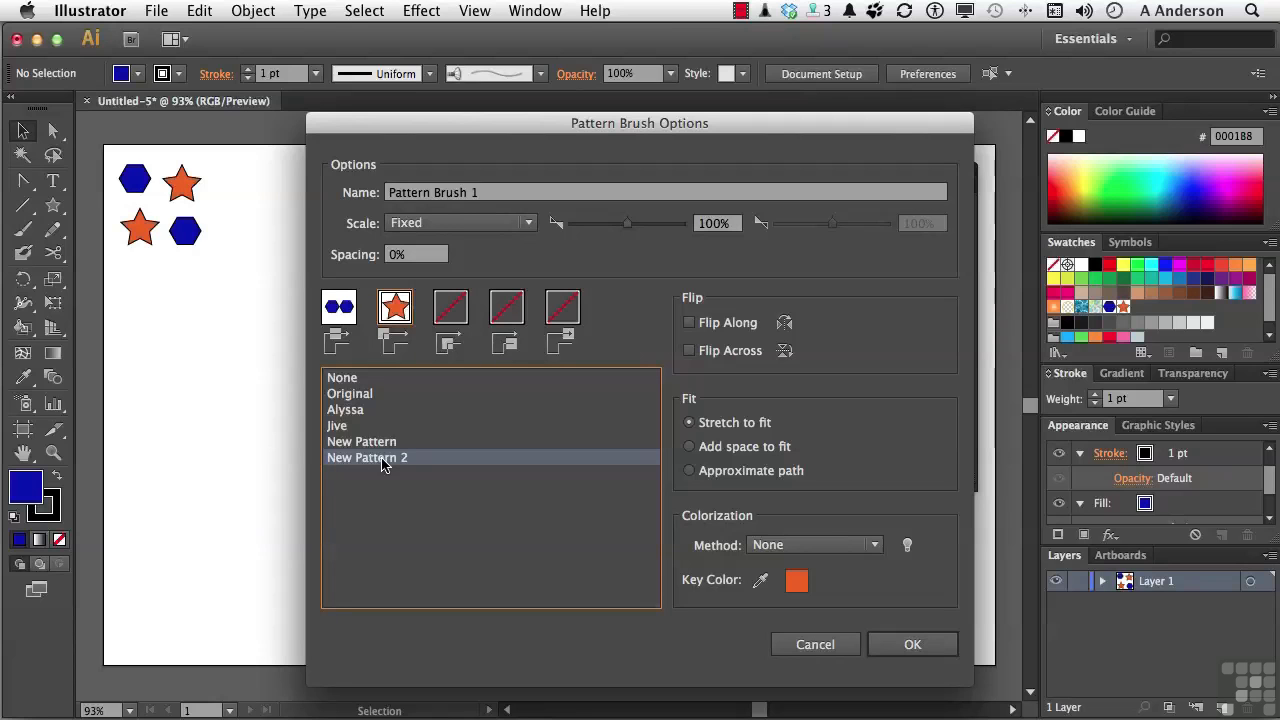
click(913, 645)
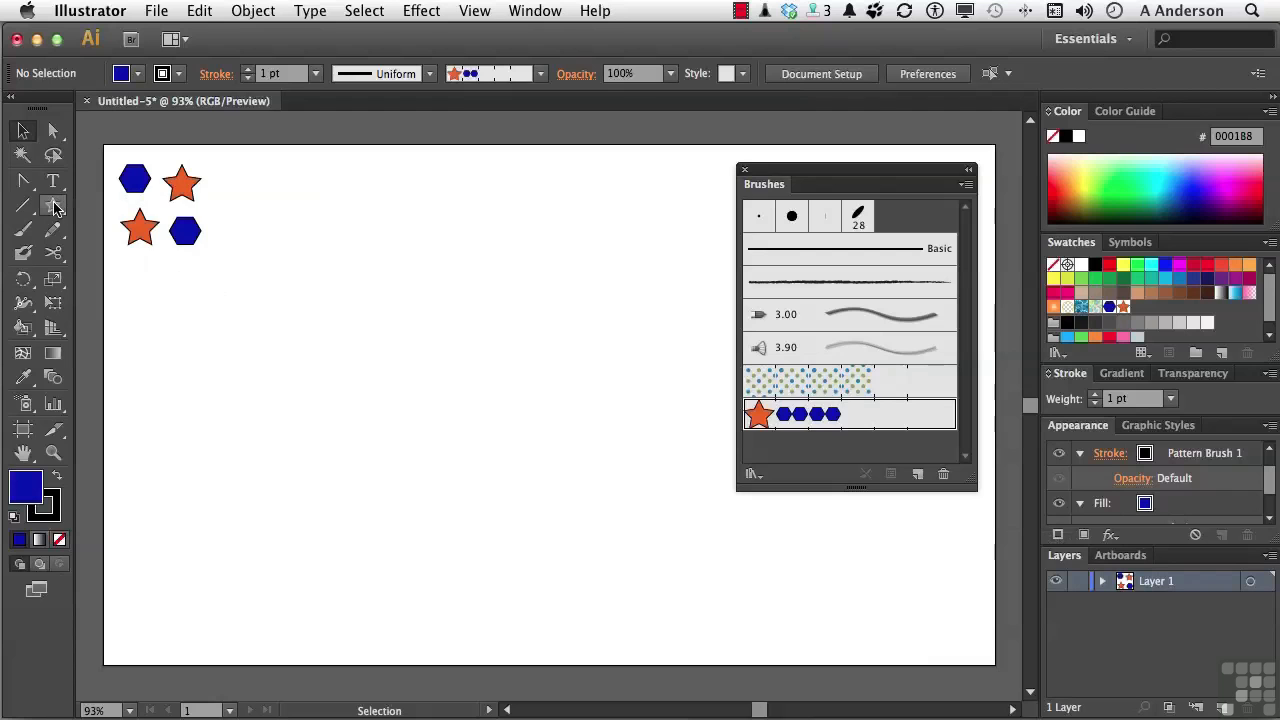
drag(53, 205, 137, 277)
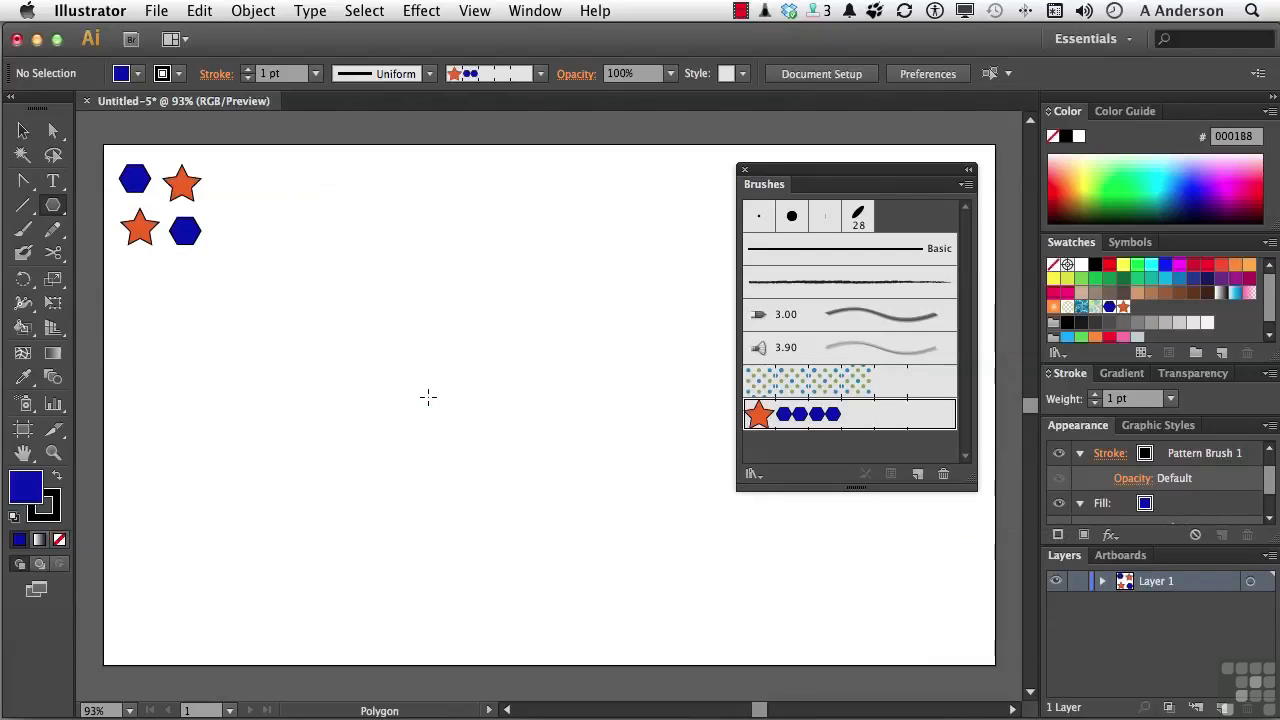
drag(428, 397, 533, 566)
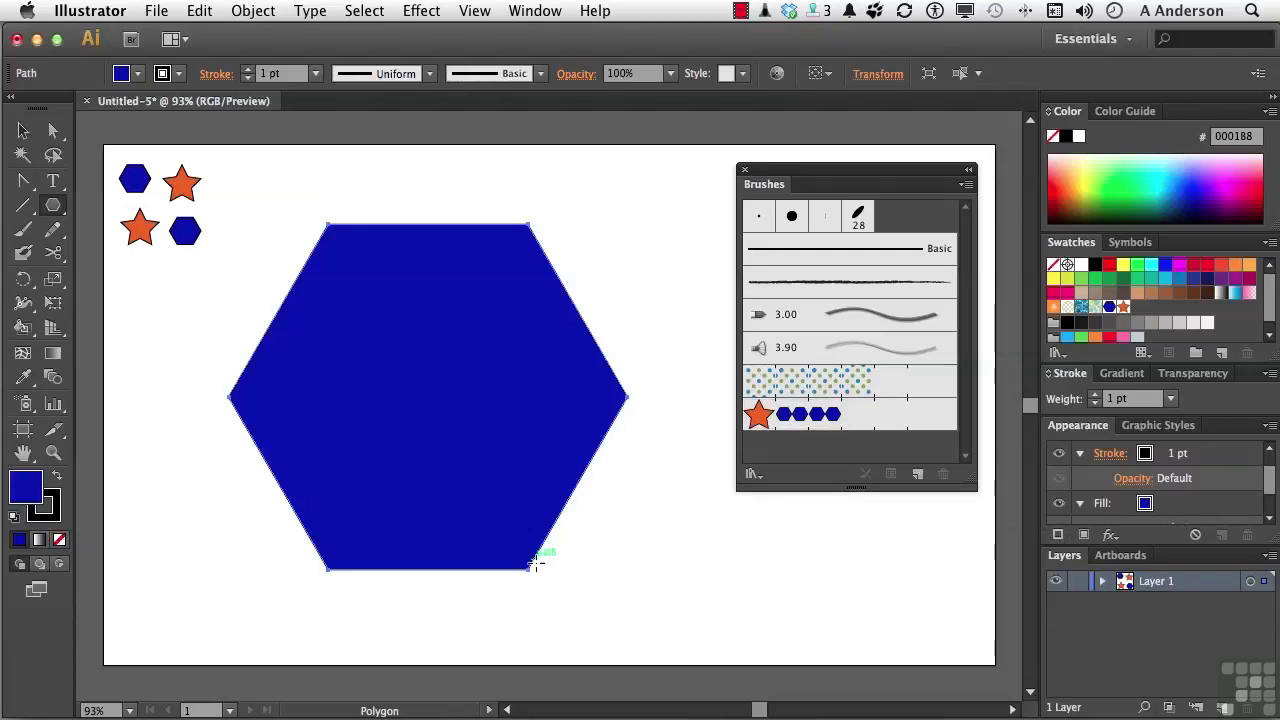
click(761, 418)
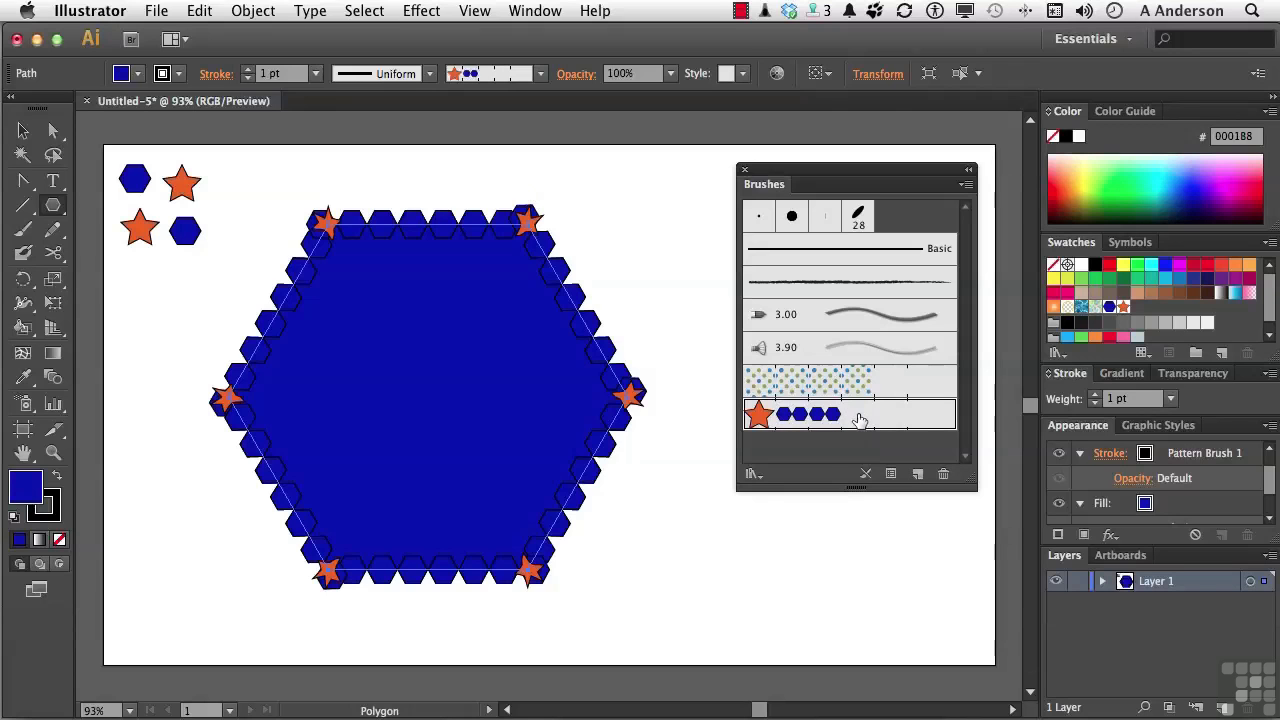
double_click(799, 421)
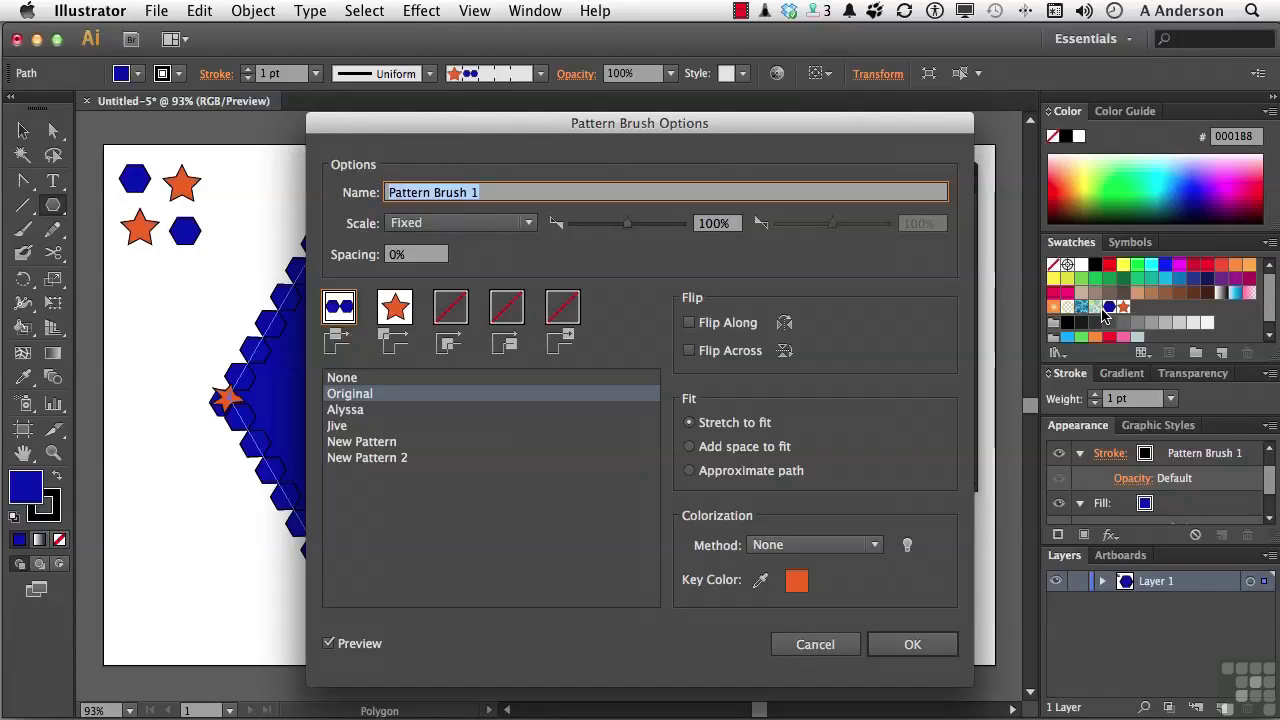
click(912, 645)
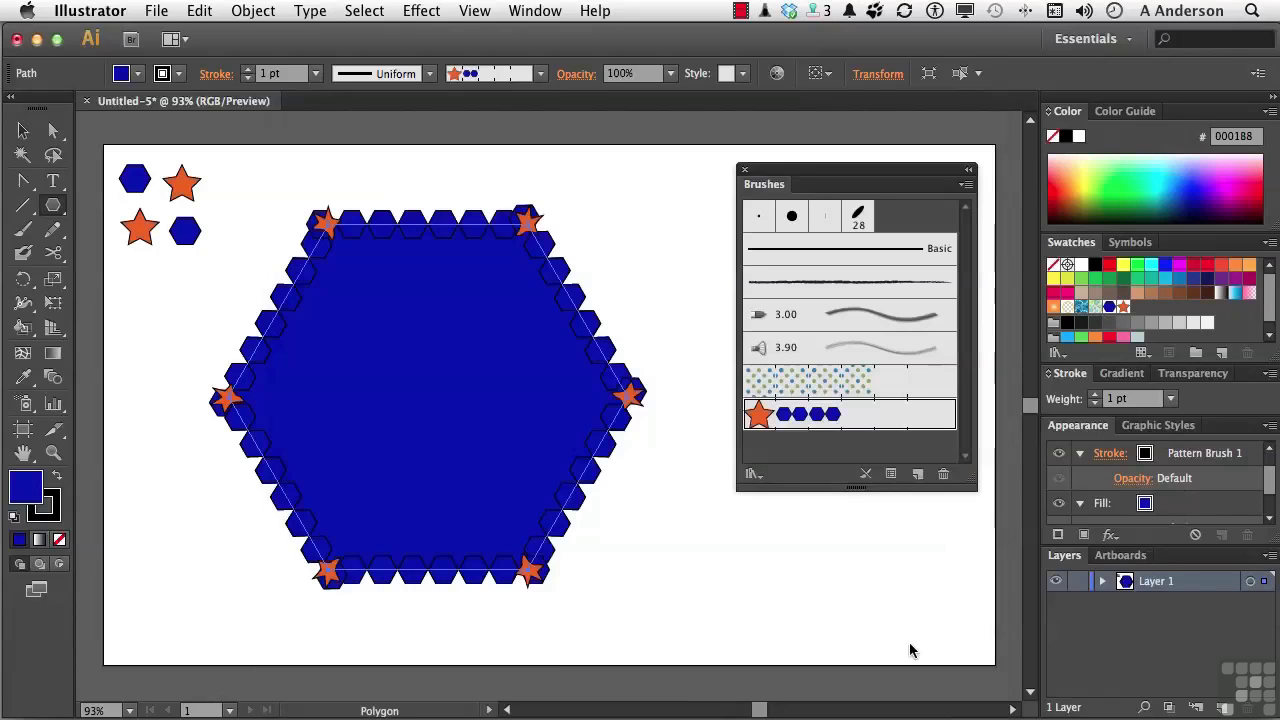
key(Delete)
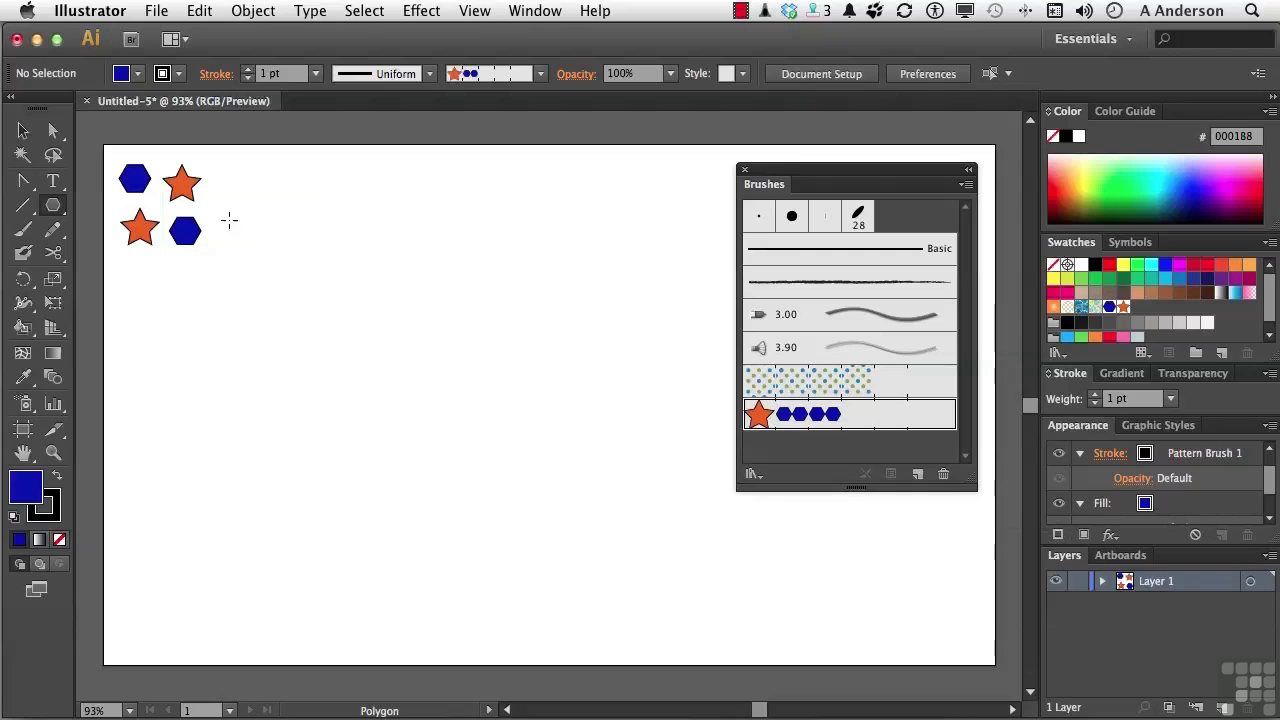
- Recolour the lower-right blue hexagon yellow
click(24, 131)
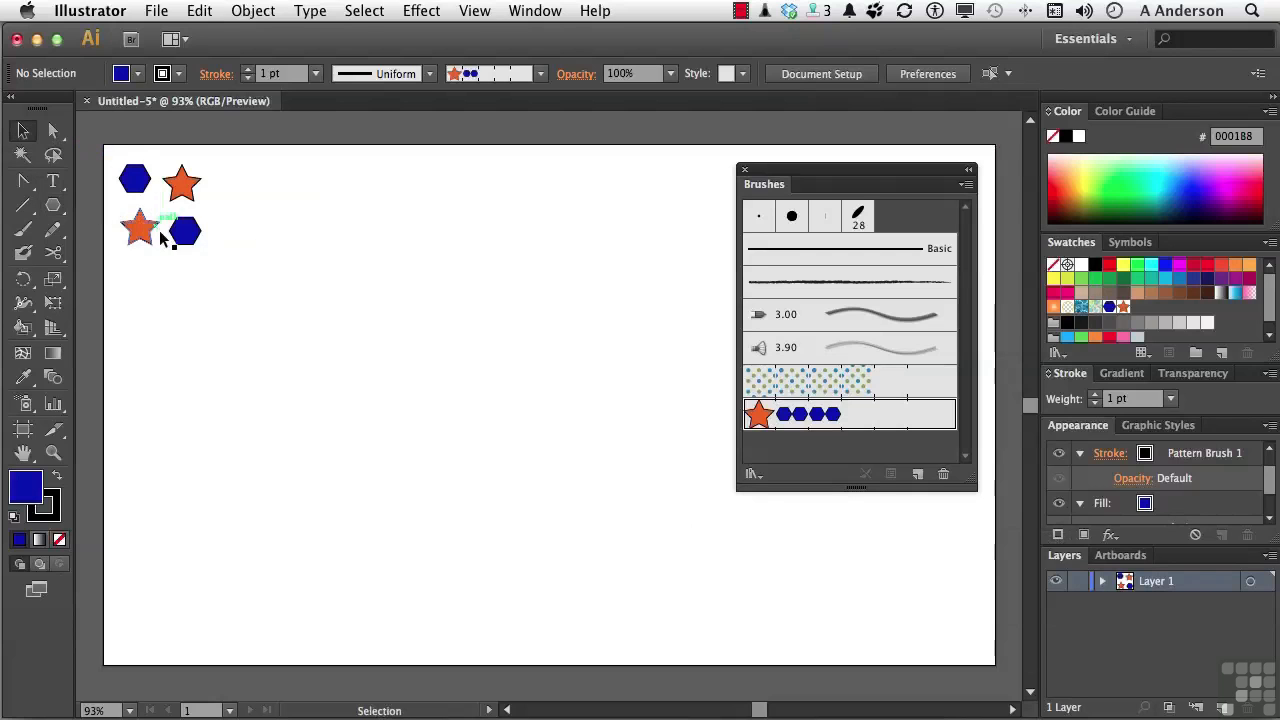
drag(165, 232, 173, 236)
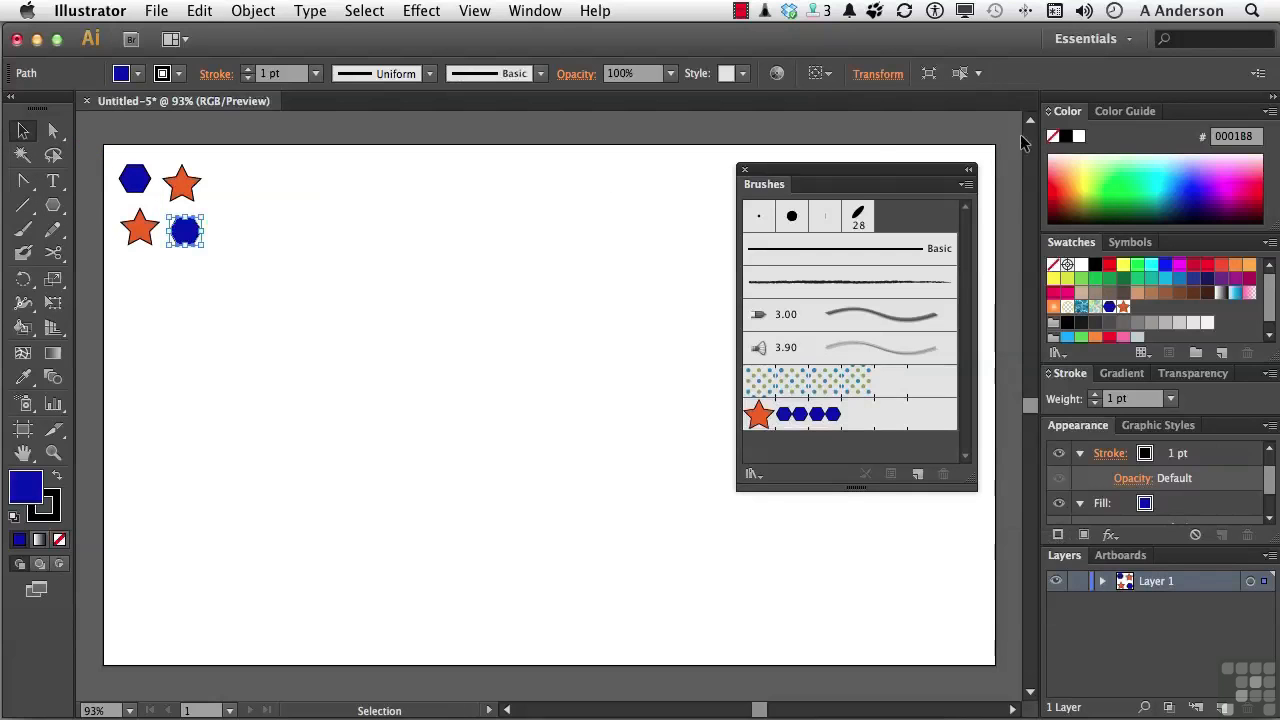
click(1087, 193)
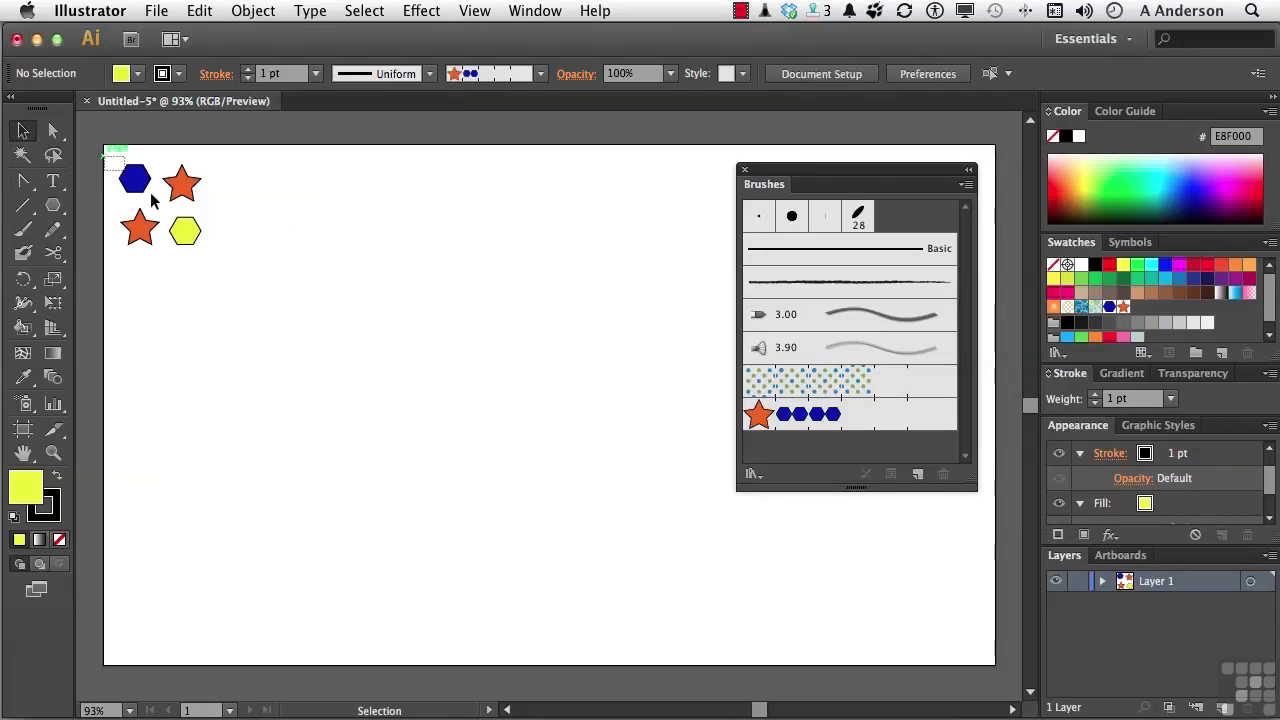
- Select all four small shapes and start a new Scatter Brush from them
drag(106, 152, 224, 264)
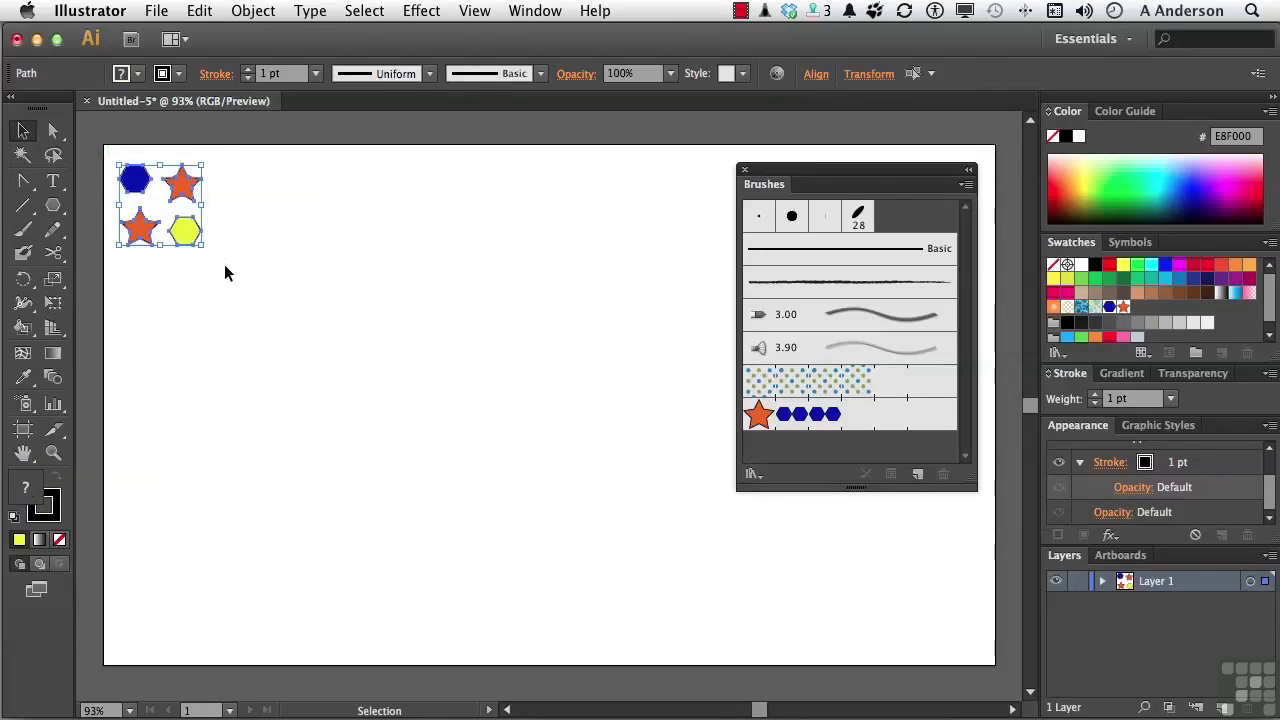
click(966, 185)
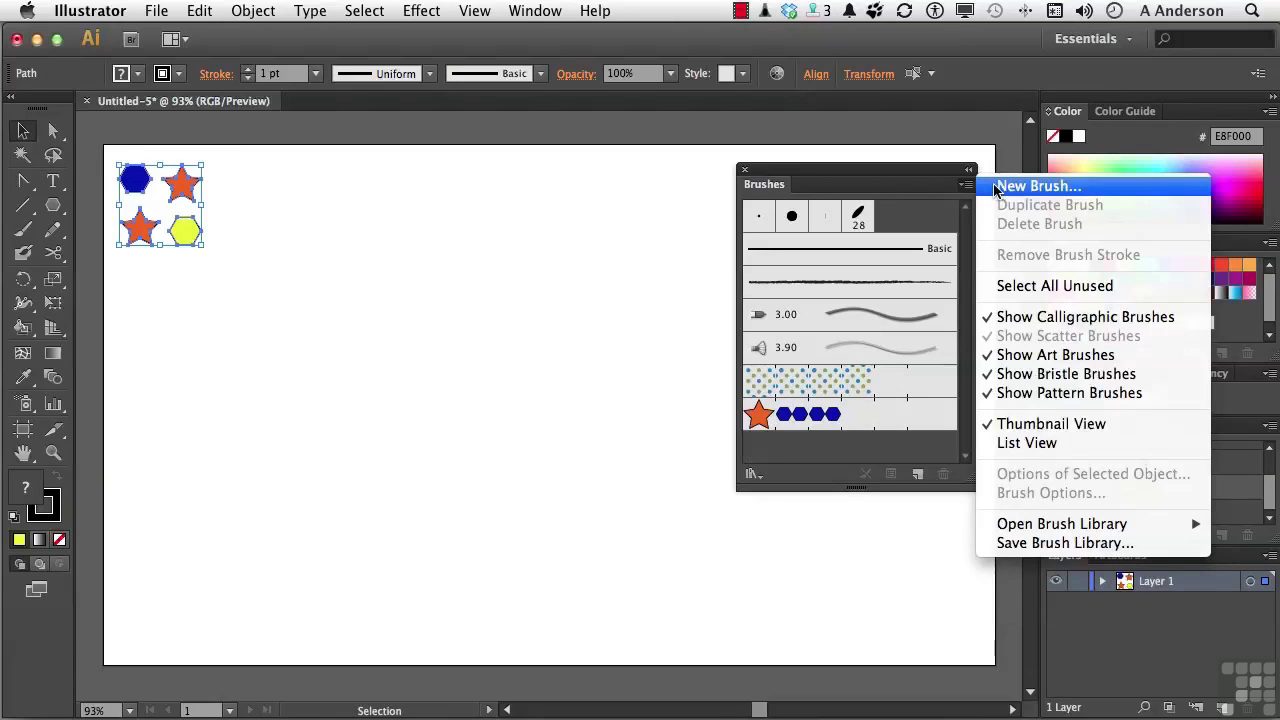
click(1030, 186)
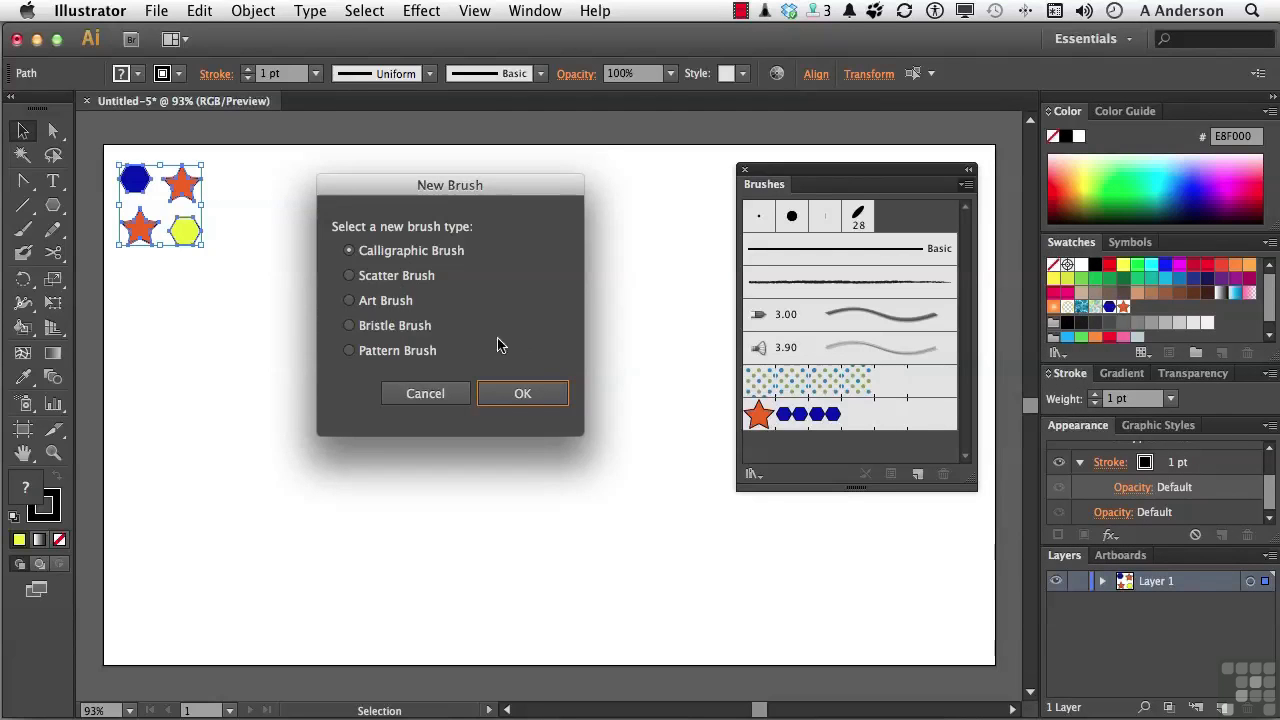
click(348, 277)
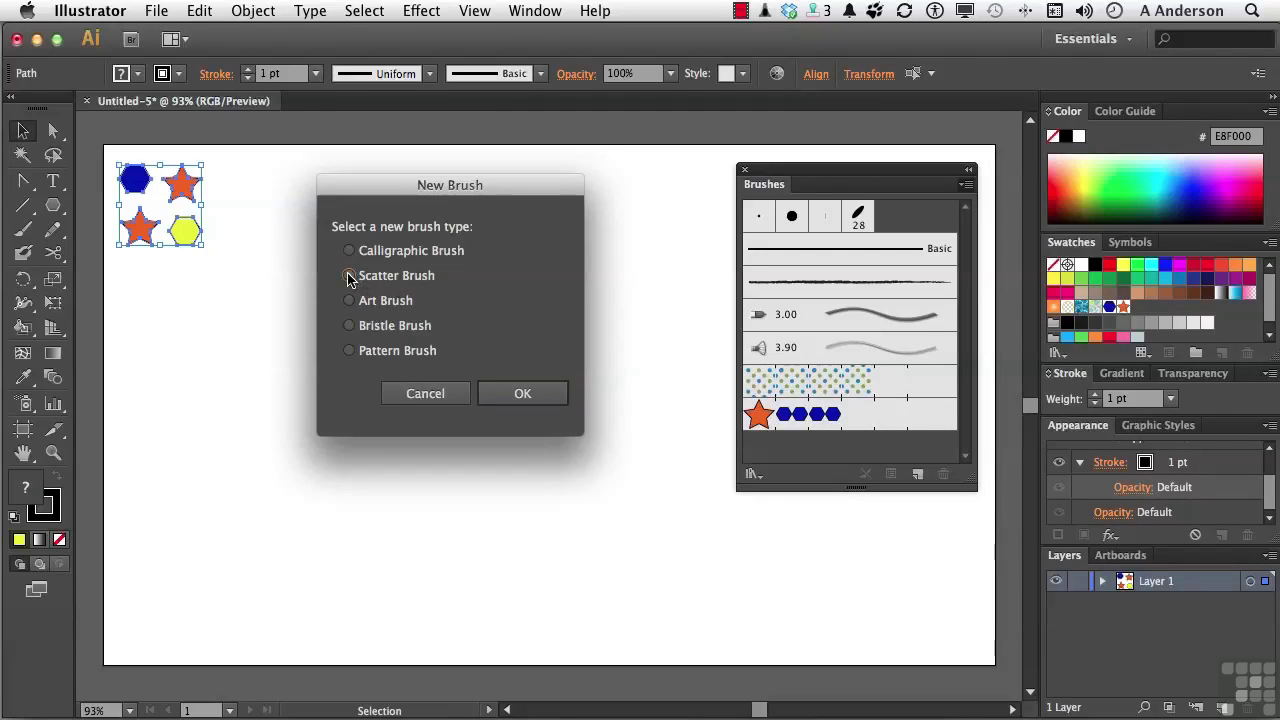
- Save Scatter Brush 1 with defaults: rotation relative to Page, colorization method None
click(515, 393)
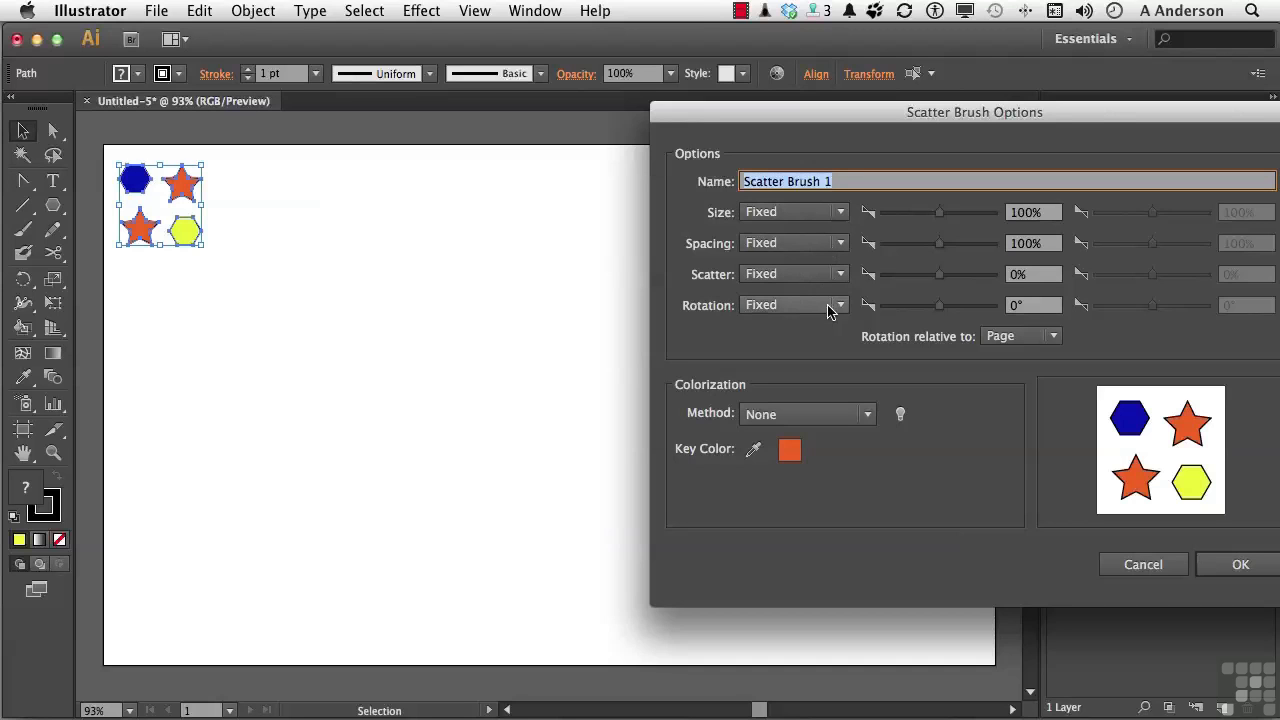
click(1015, 338)
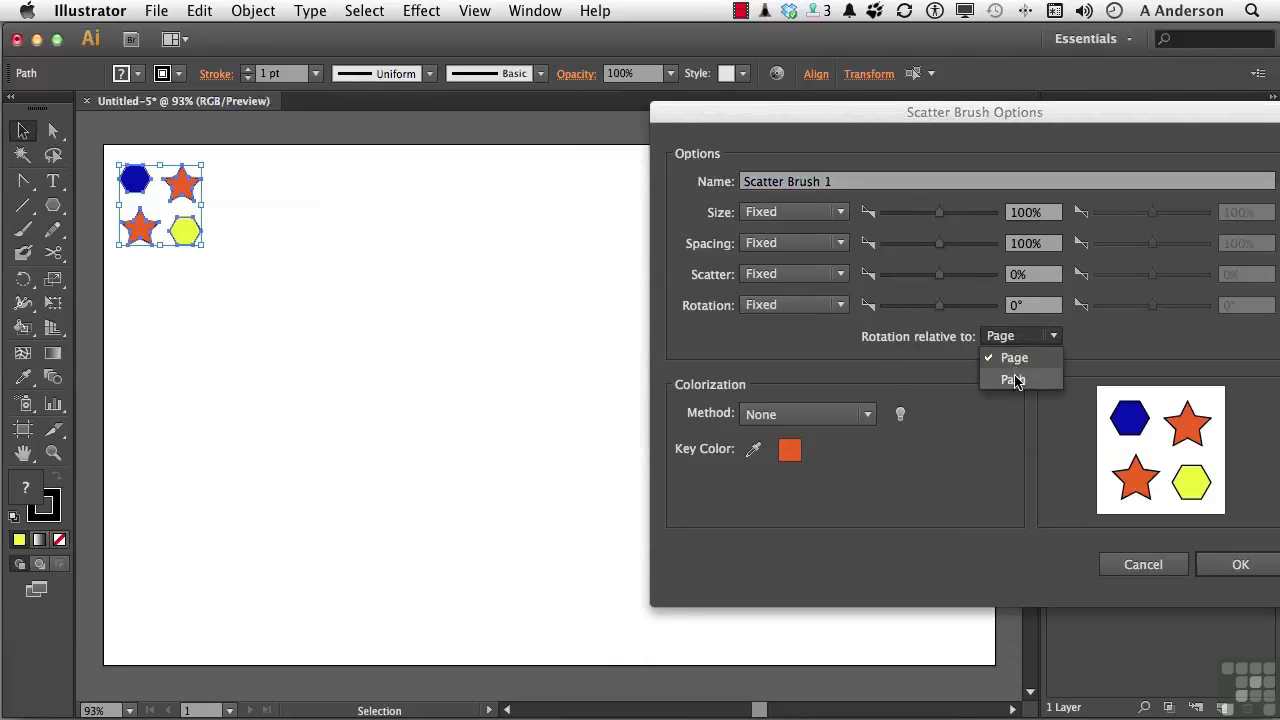
click(1000, 440)
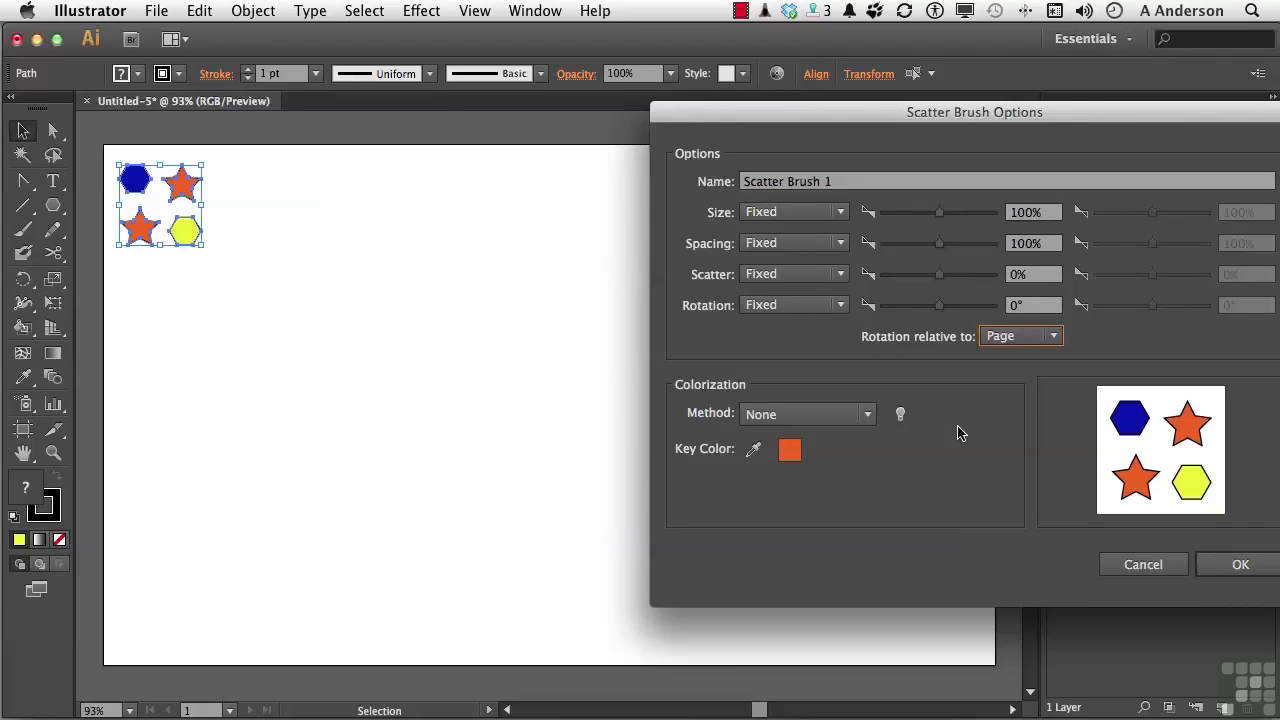
click(858, 419)
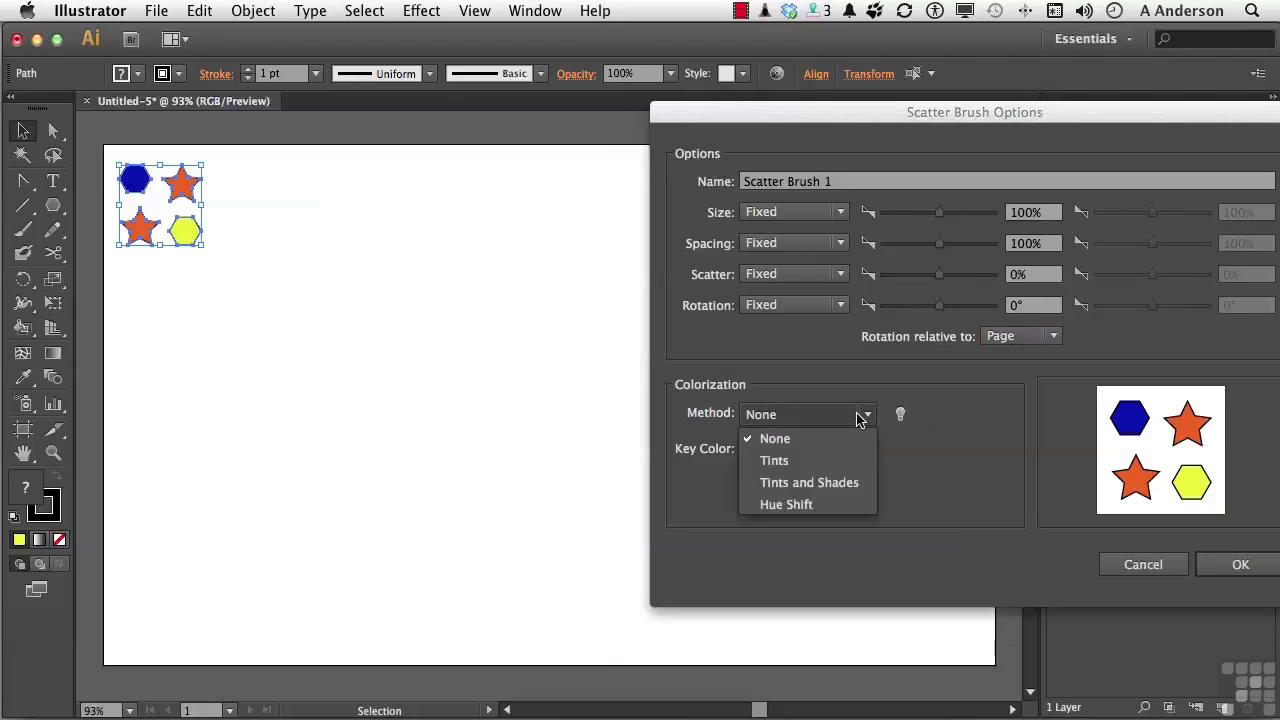
click(974, 470)
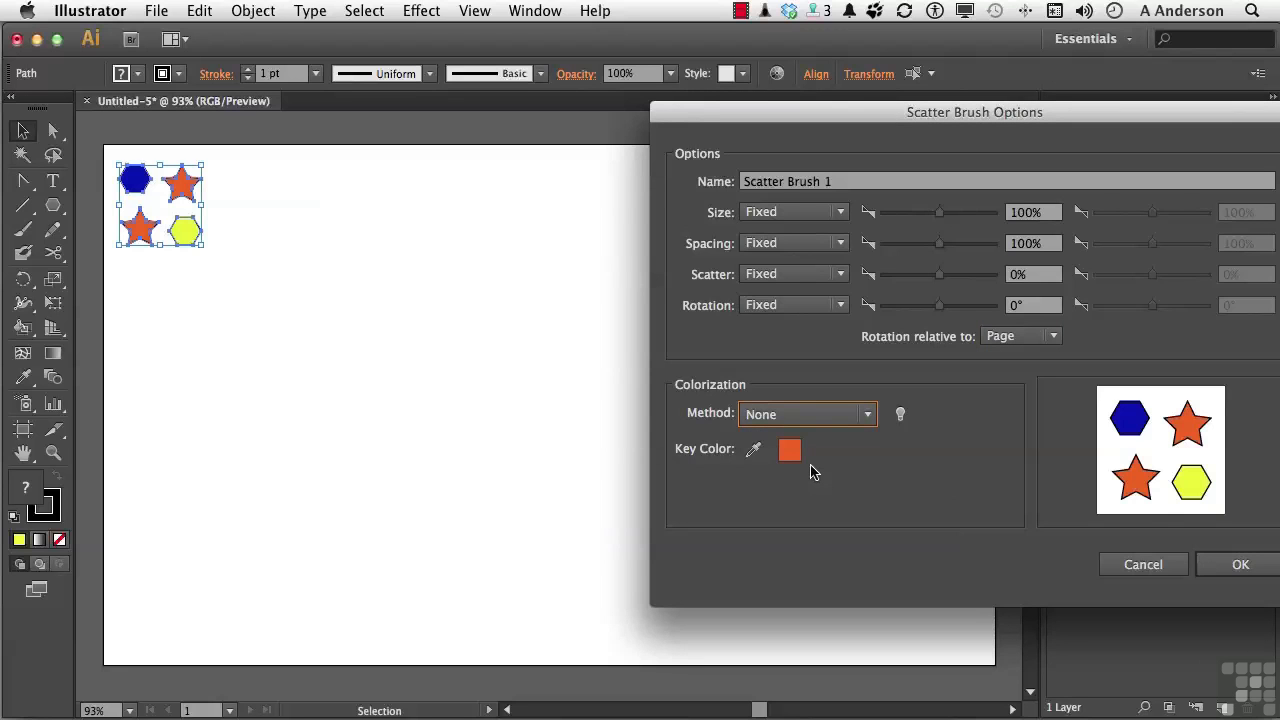
click(1236, 564)
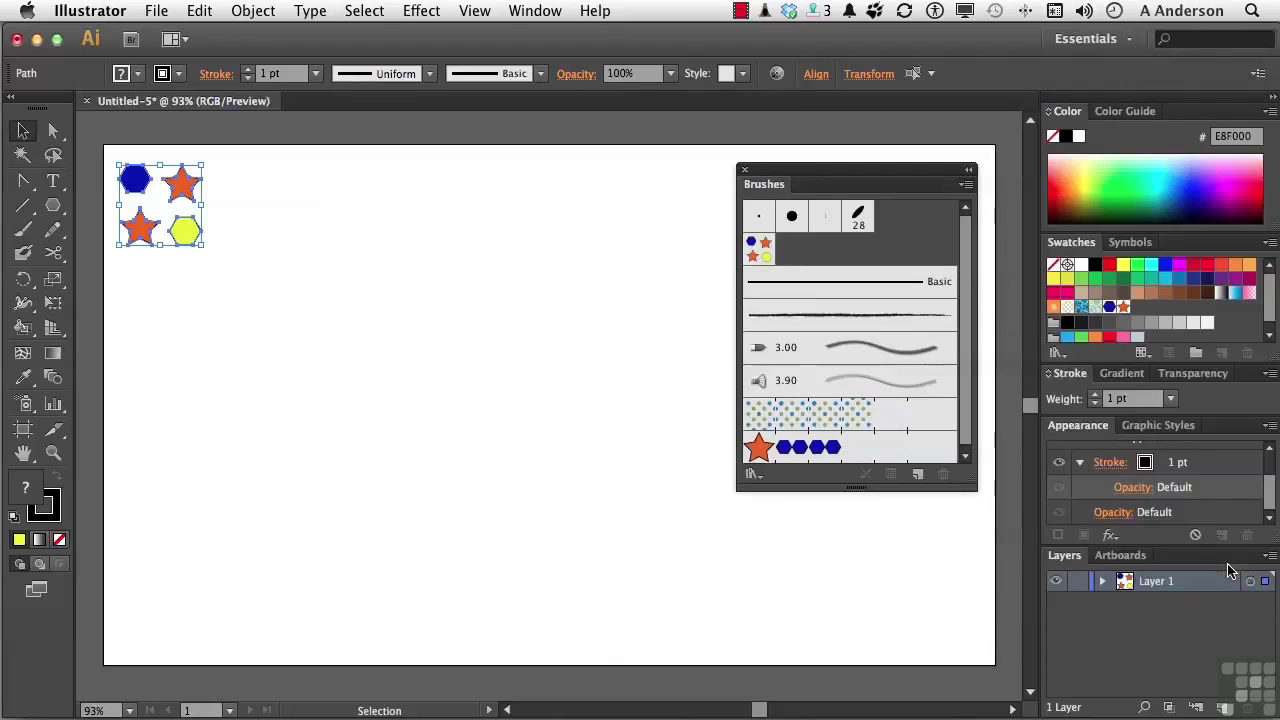
- Paint a diagonal Scatter Brush 1 stroke across the artboard and open that brush's options
click(24, 231)
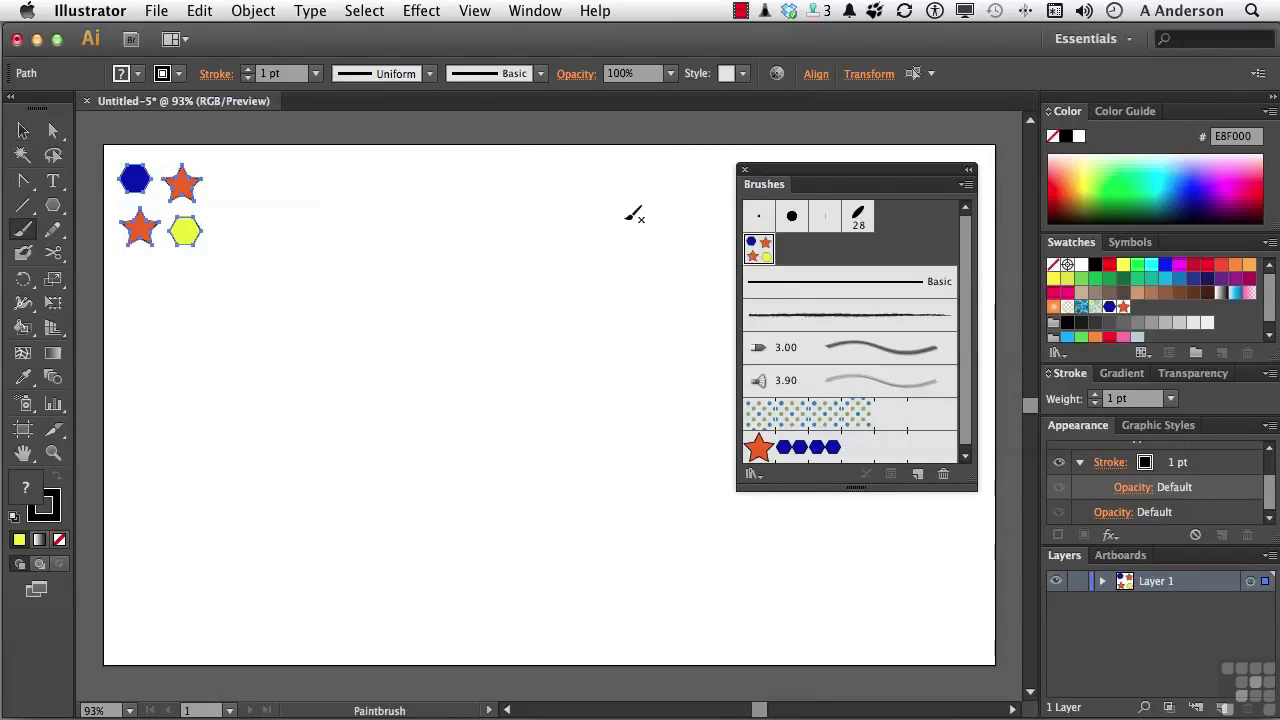
mouse_move(662, 206)
mouse_down()
mouse_move(576, 277)
mouse_move(551, 335)
mouse_move(451, 417)
mouse_move(279, 495)
mouse_move(211, 580)
mouse_move(152, 616)
mouse_up()
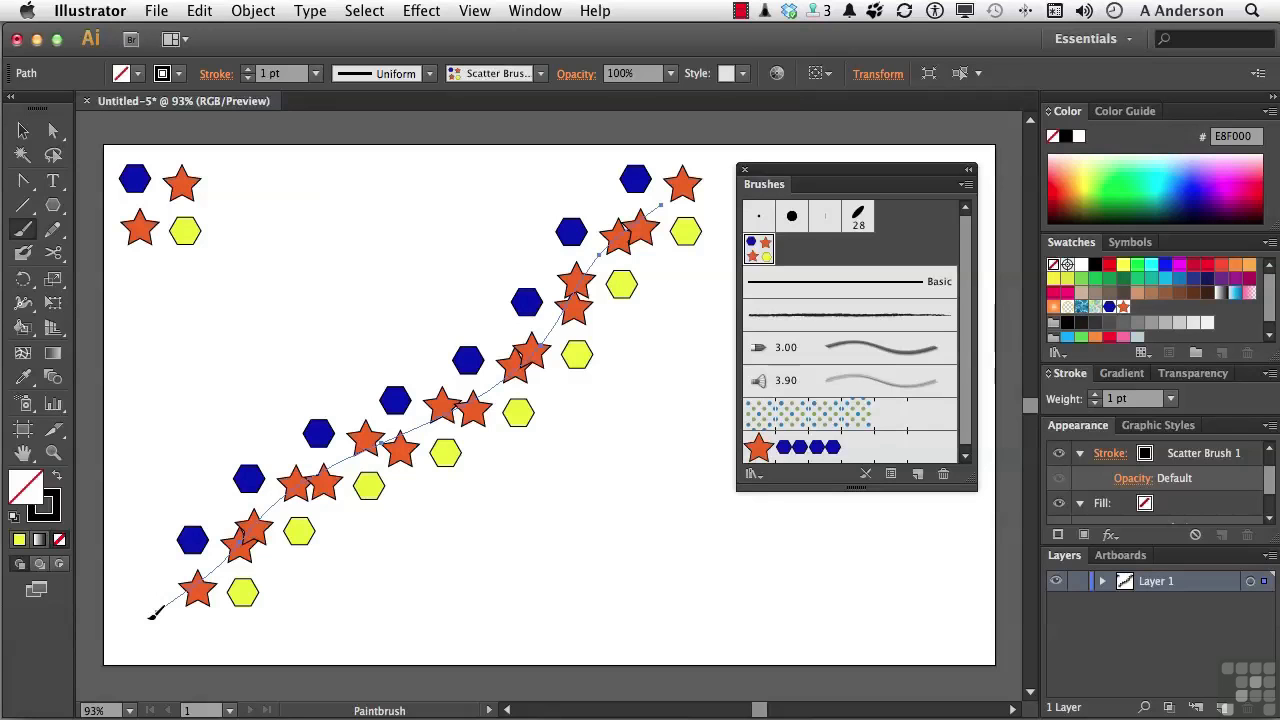
double_click(759, 250)
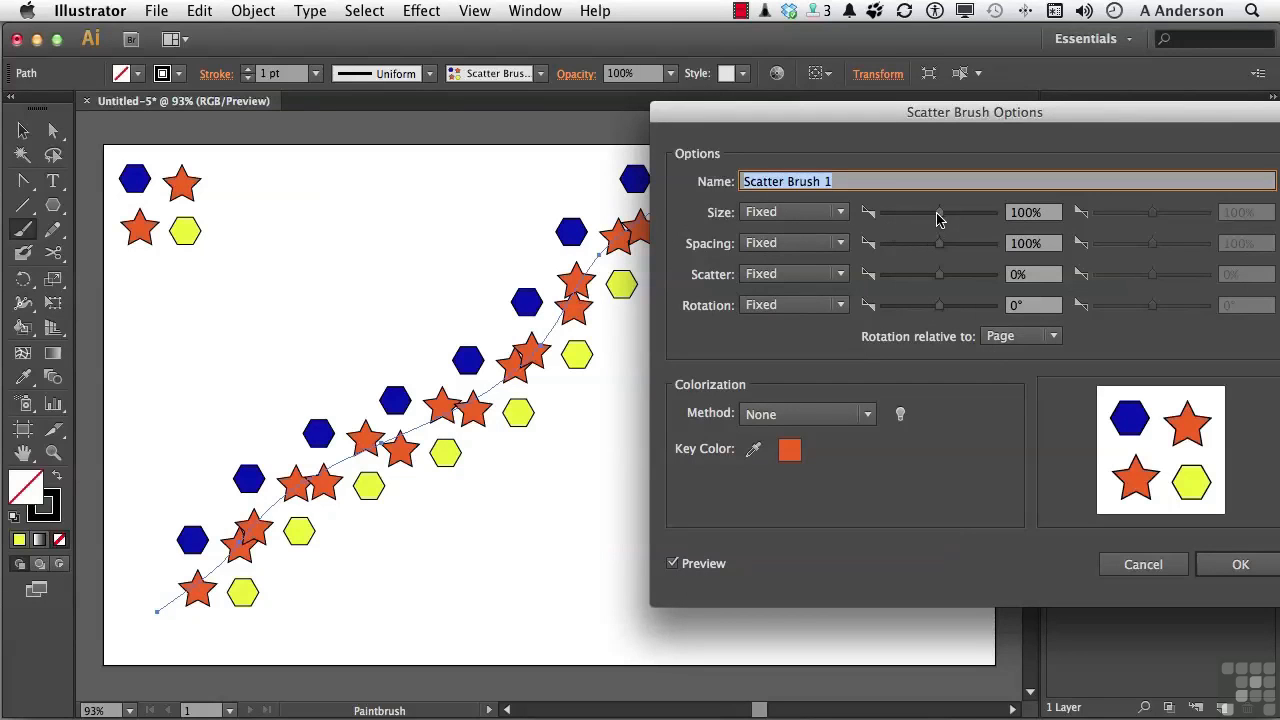
- Set Scatter Brush 1 to 79% size, 83% spacing, 0 scatter and 46° rotation relative to Path
mouse_move(942, 214)
mouse_down()
mouse_move(953, 218)
mouse_move(926, 216)
mouse_move(931, 248)
mouse_move(953, 250)
mouse_move(926, 250)
mouse_up()
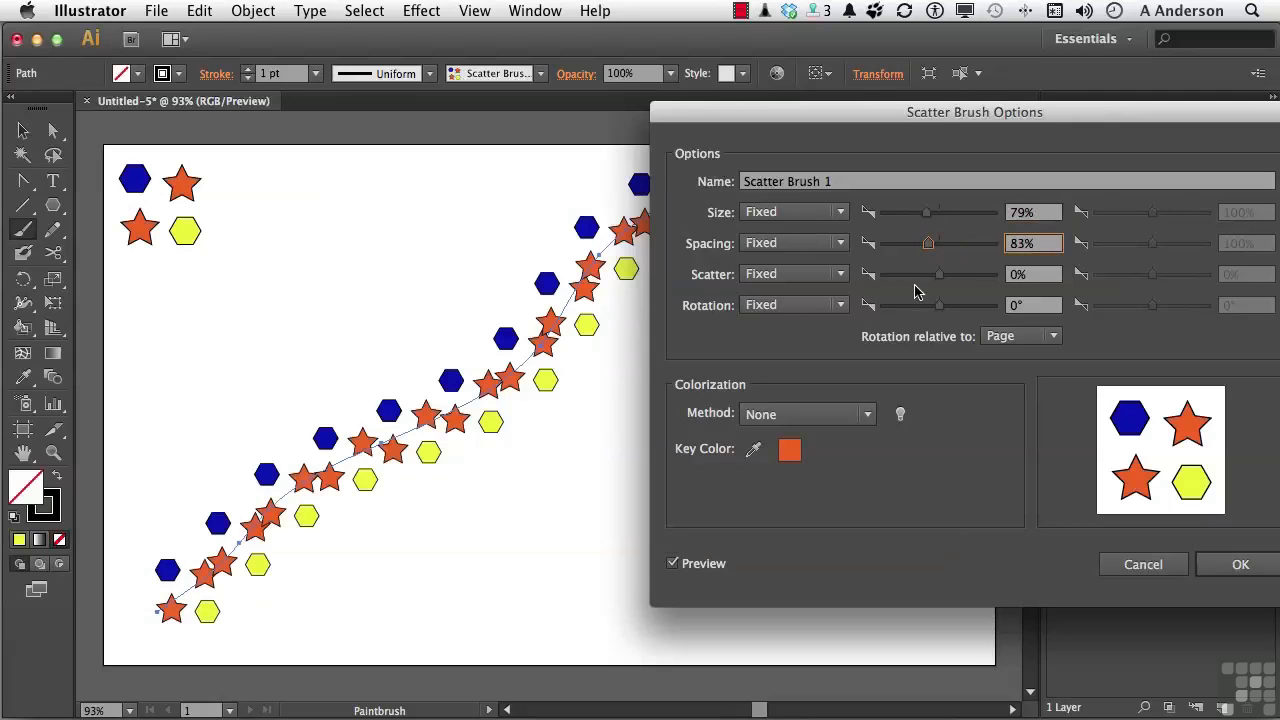
click(938, 278)
drag(938, 282, 929, 282)
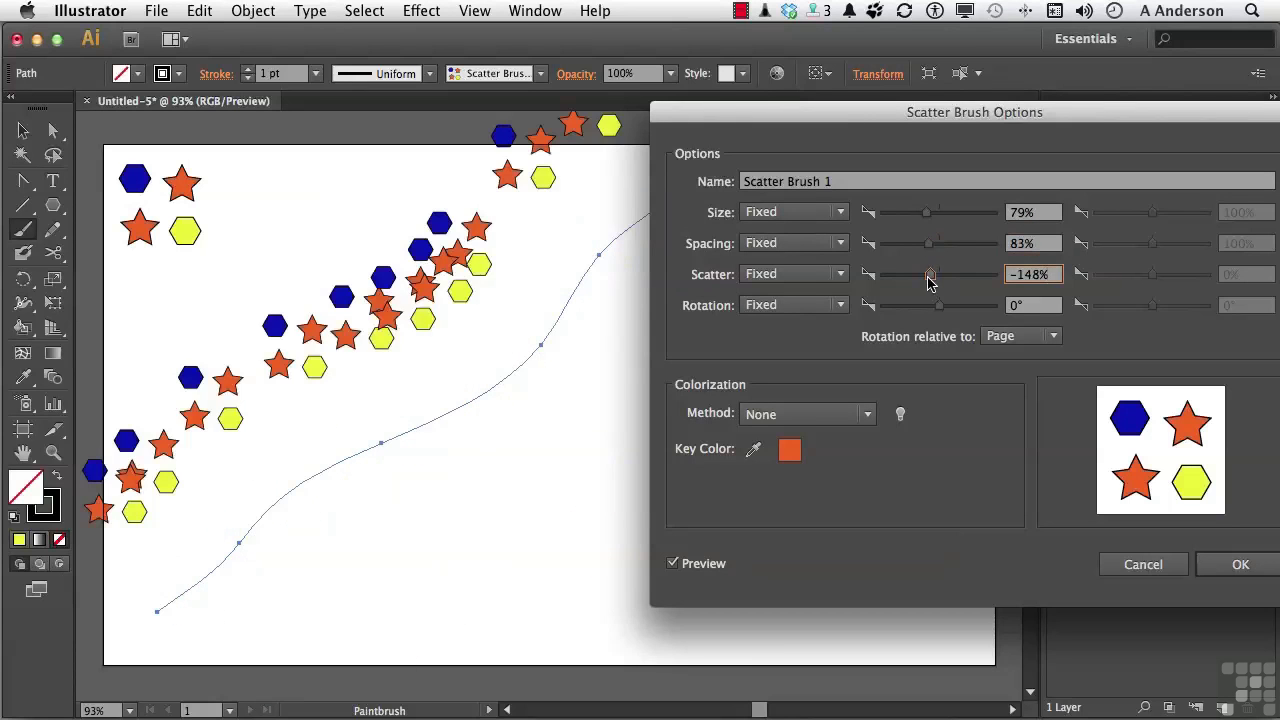
click(1035, 277)
text(0)
drag(938, 306, 954, 308)
click(1003, 338)
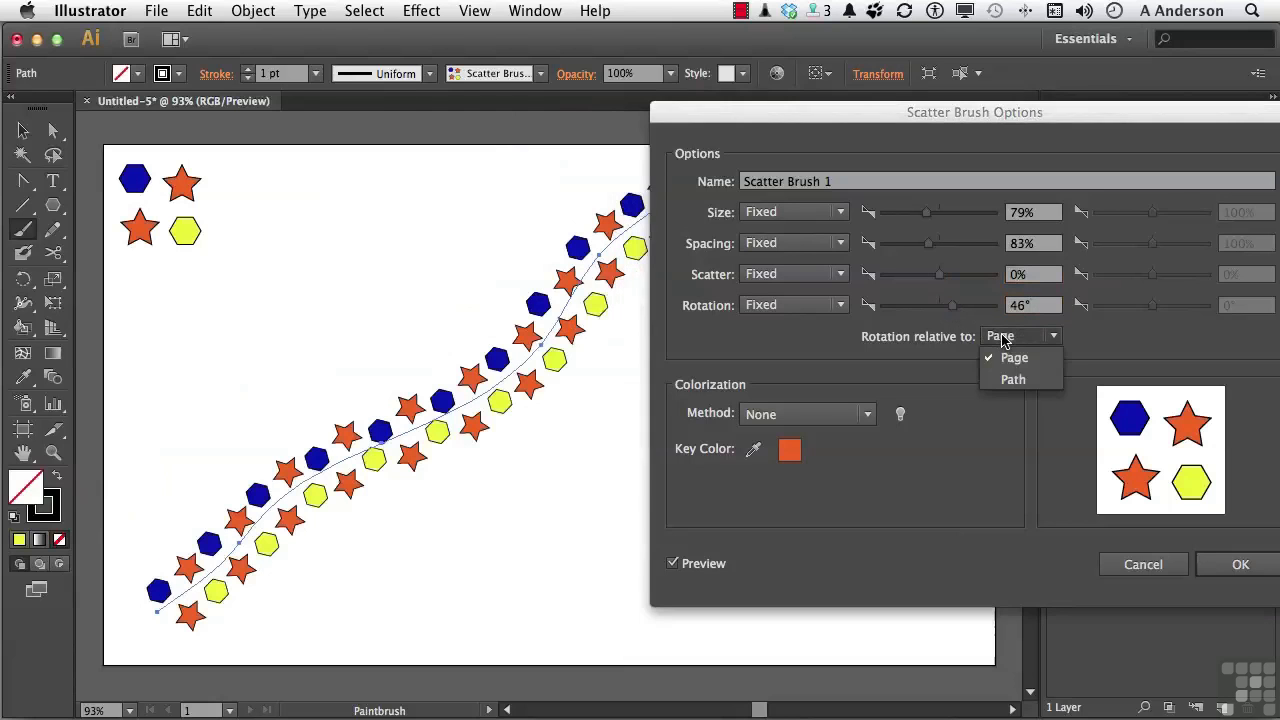
click(1010, 380)
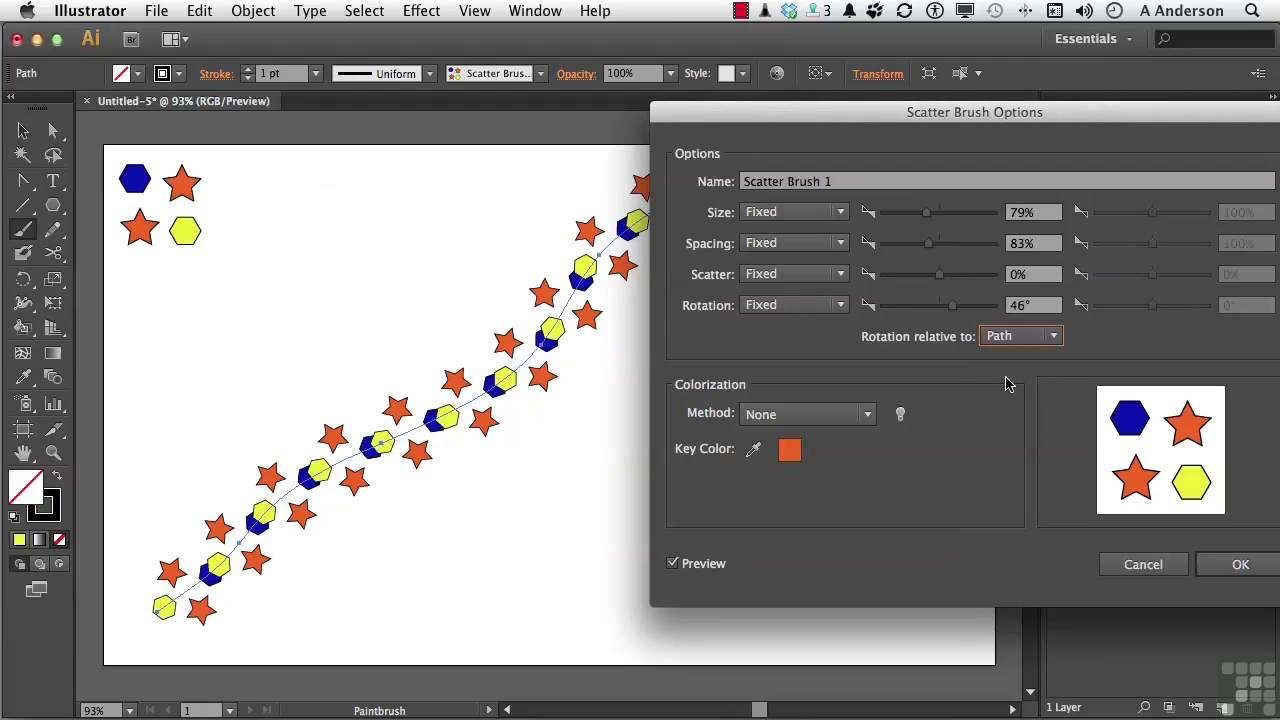
- Save the brush changes, apply them to the existing stroke, then delete the test stroke
click(1230, 564)
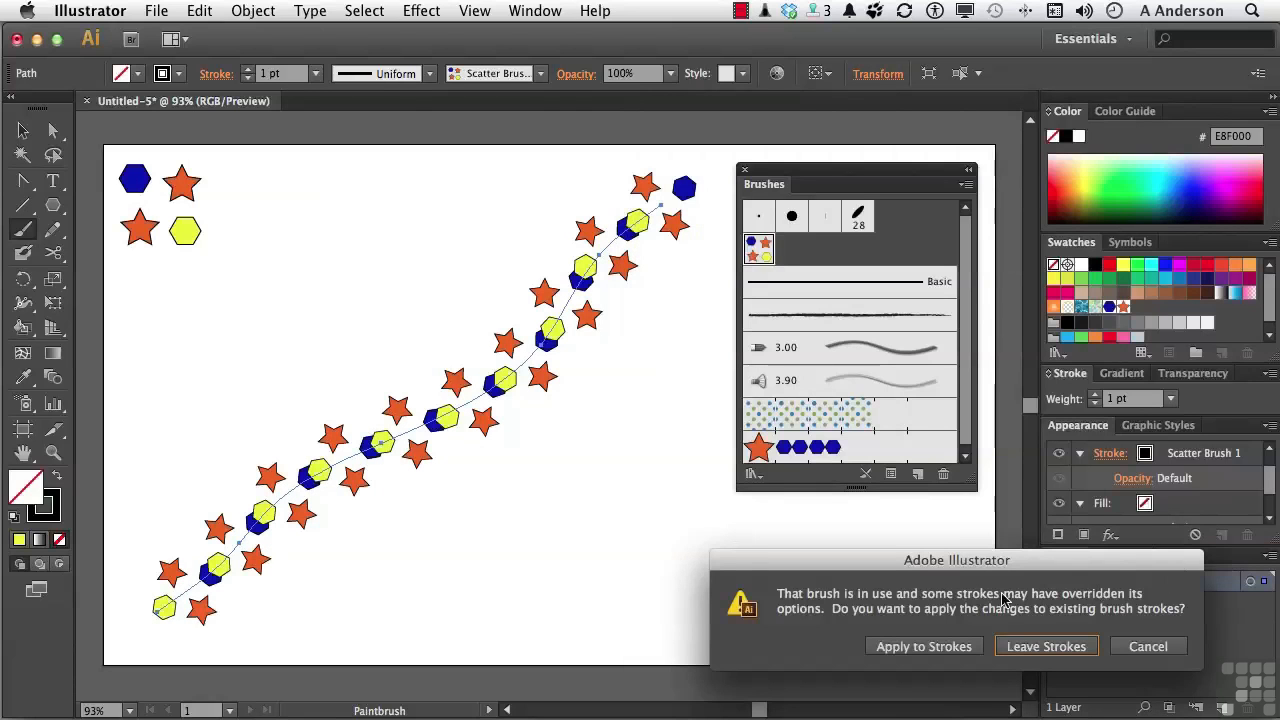
click(904, 648)
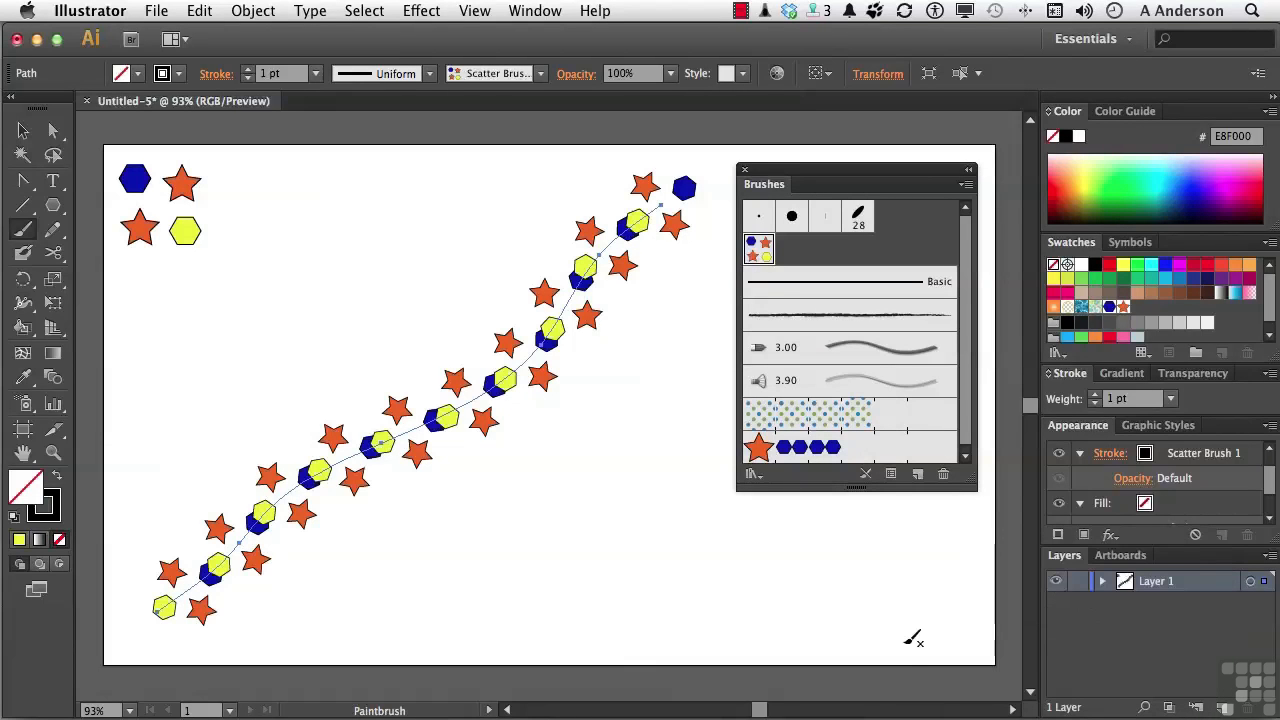
key(Delete)
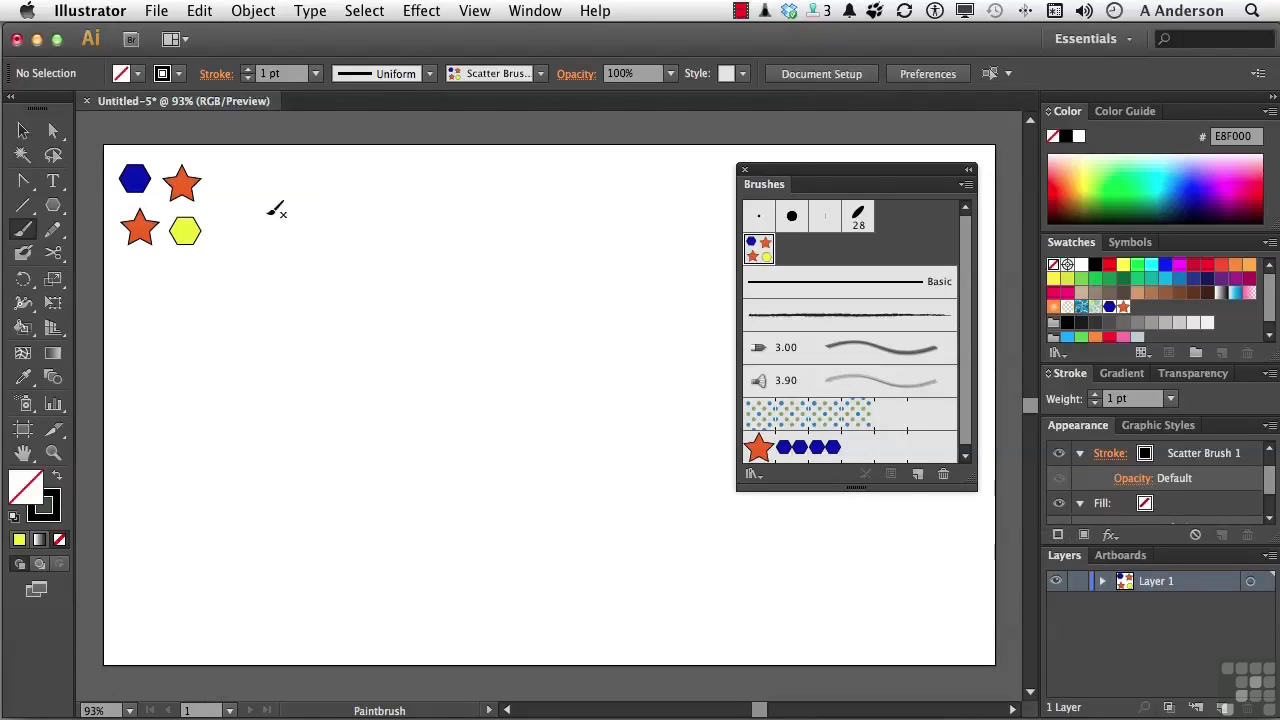
- Select the four small shapes and create a new Art Brush from them
click(23, 131)
drag(223, 262, 100, 152)
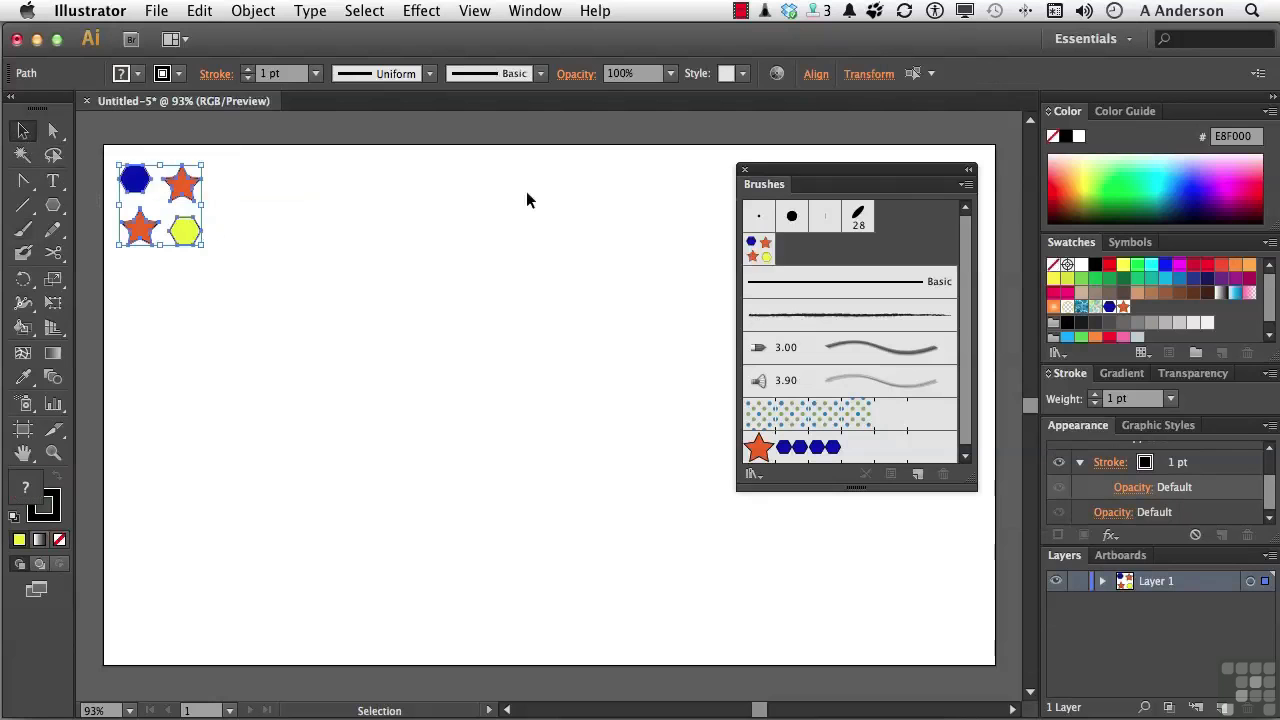
click(964, 186)
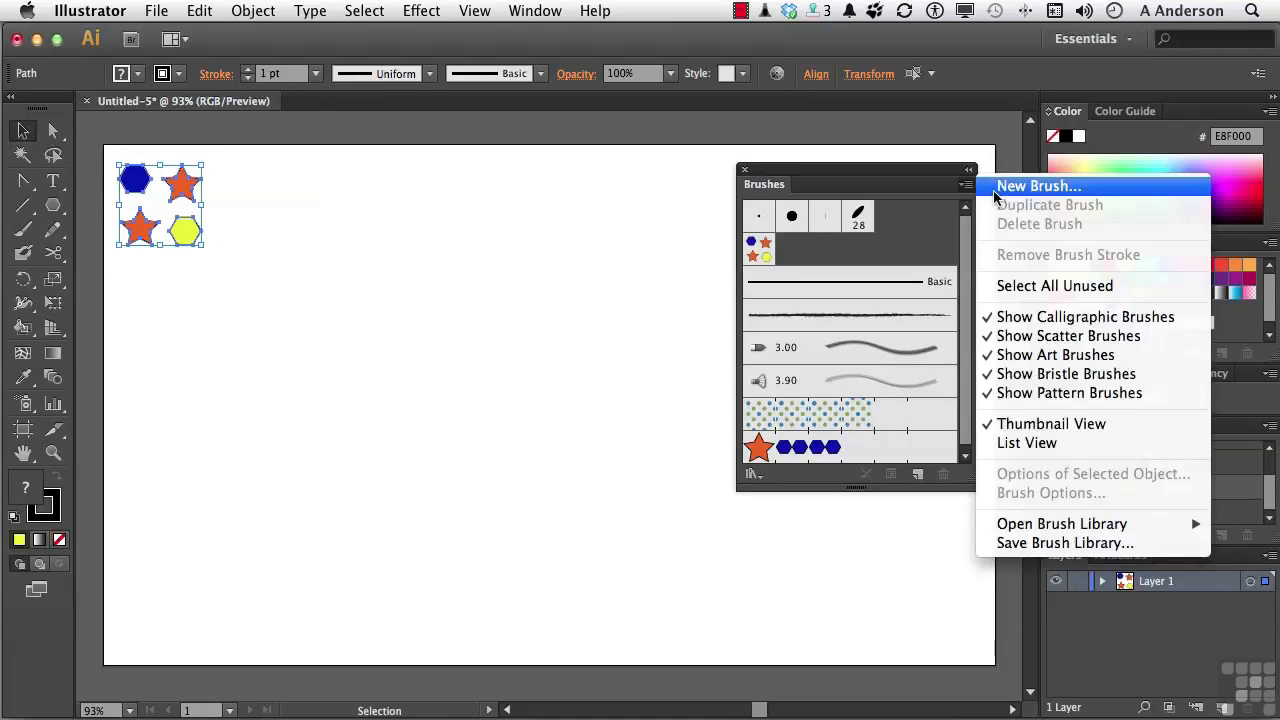
click(1000, 187)
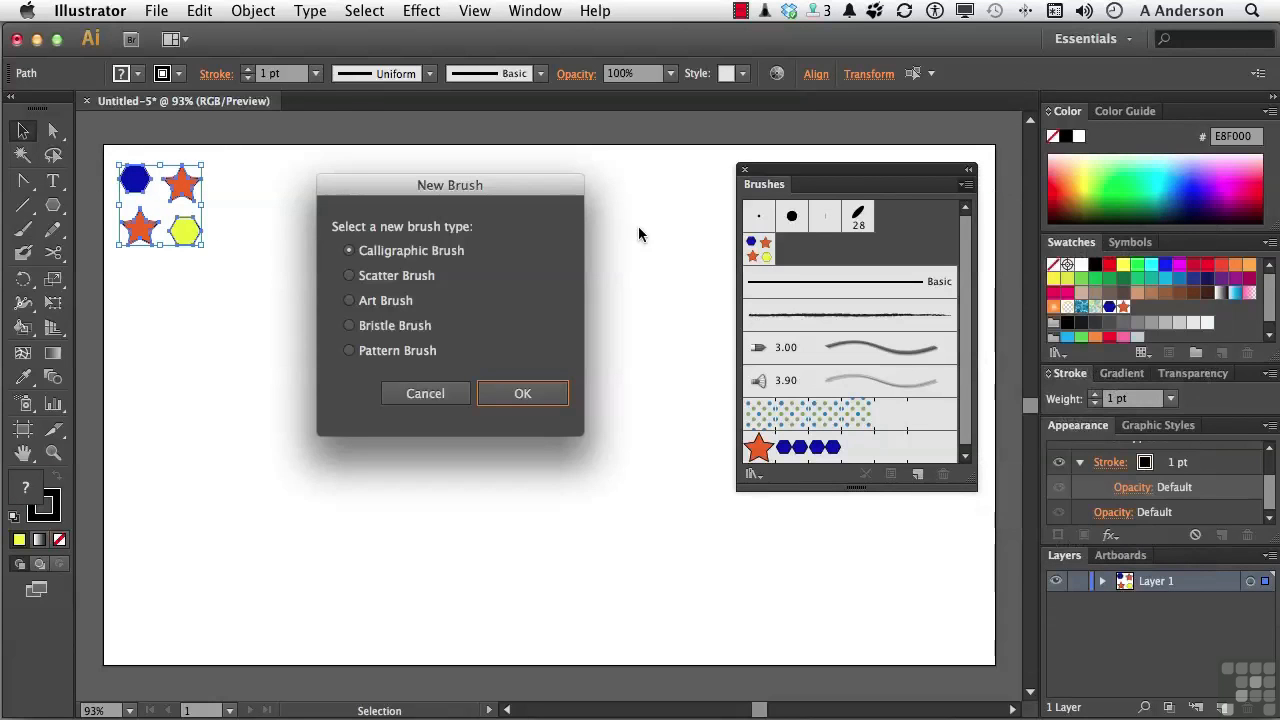
click(350, 300)
click(503, 398)
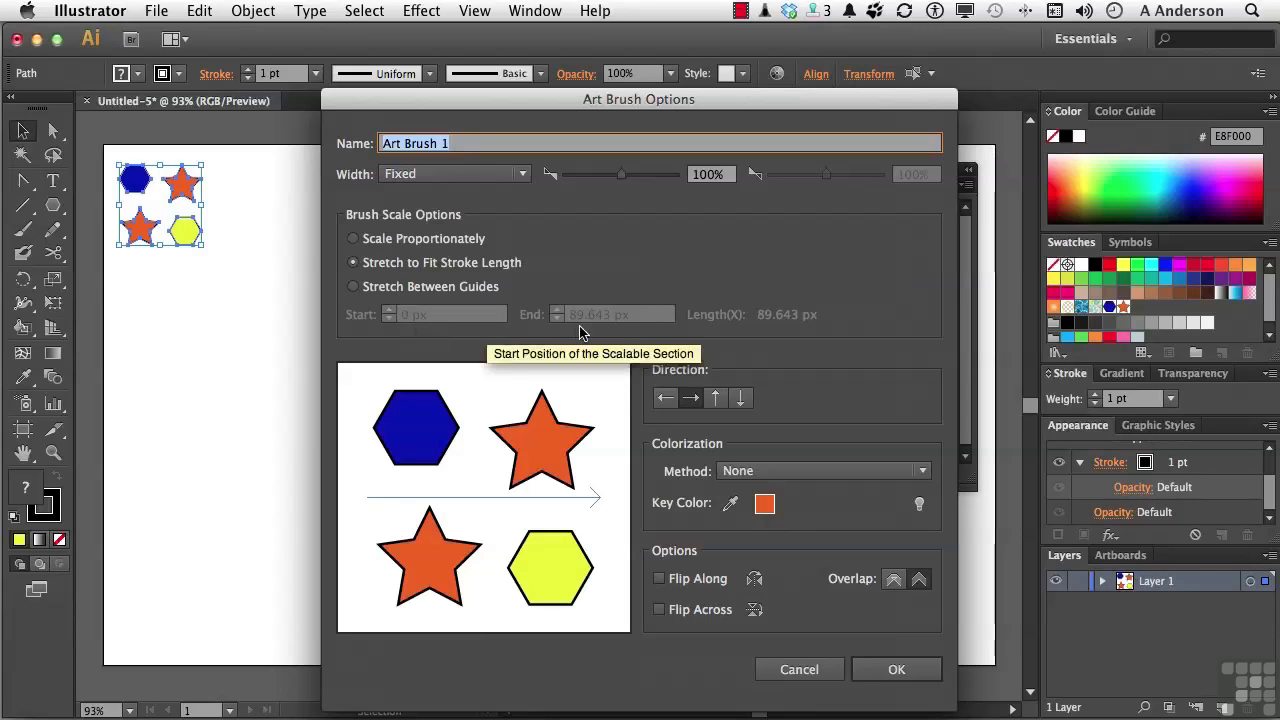
- Save Art Brush 1 with left-to-right direction and Flip Across enabled, then deselect the shapes
click(665, 399)
click(690, 398)
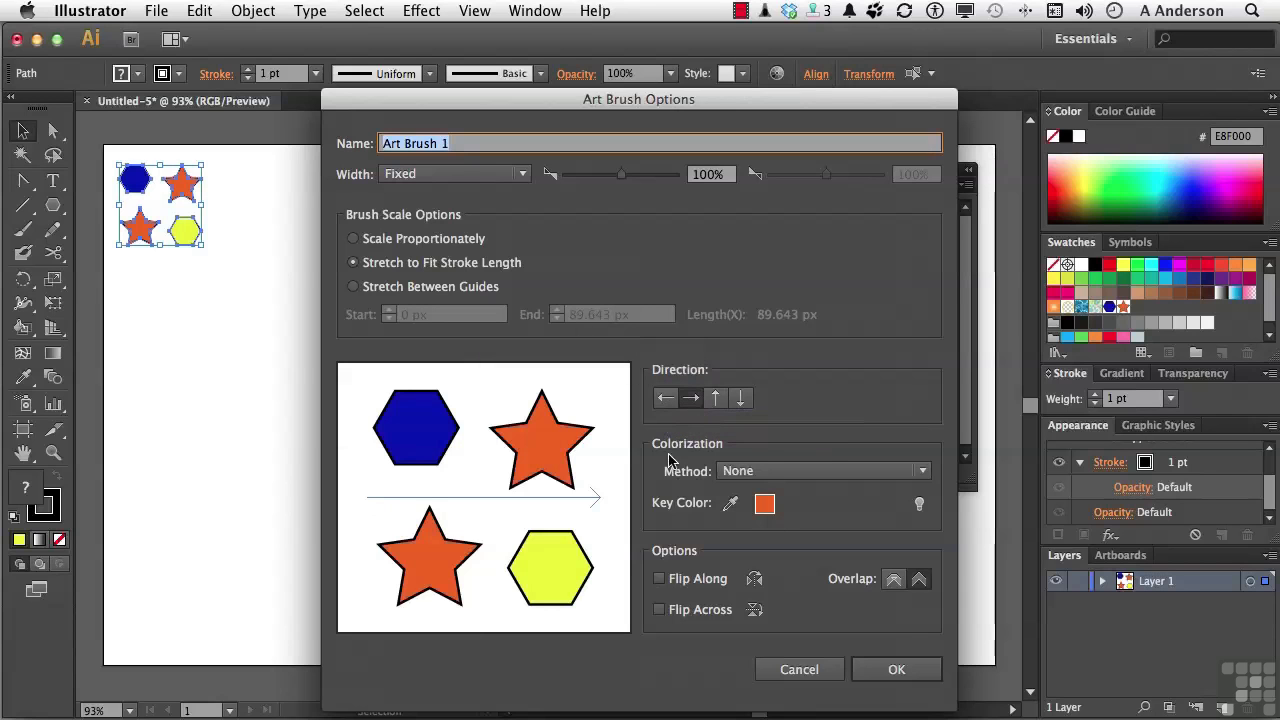
click(659, 579)
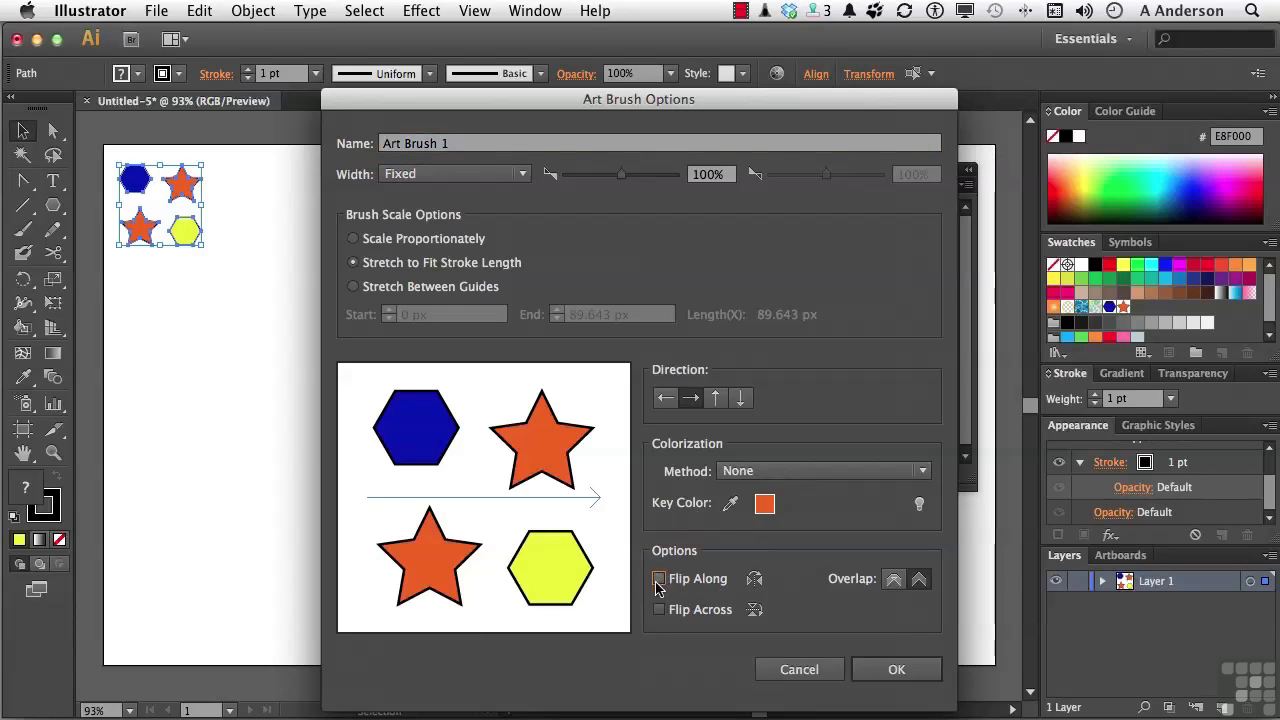
click(659, 610)
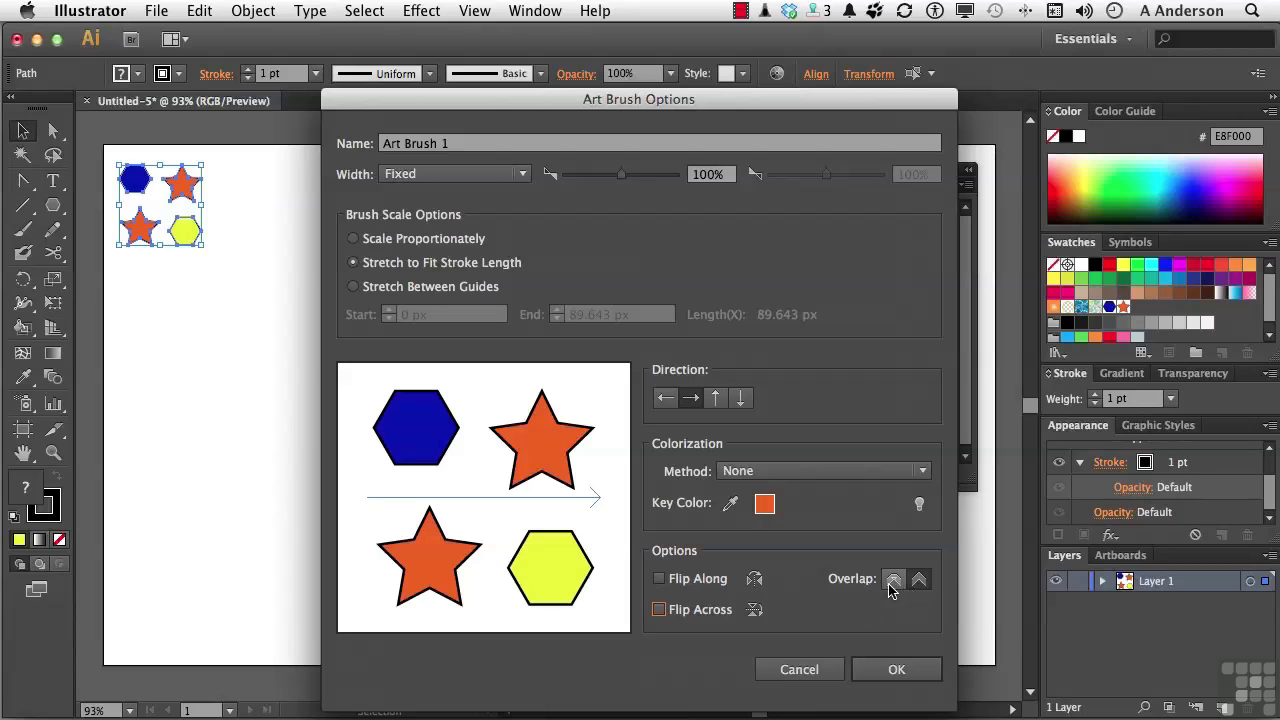
click(897, 670)
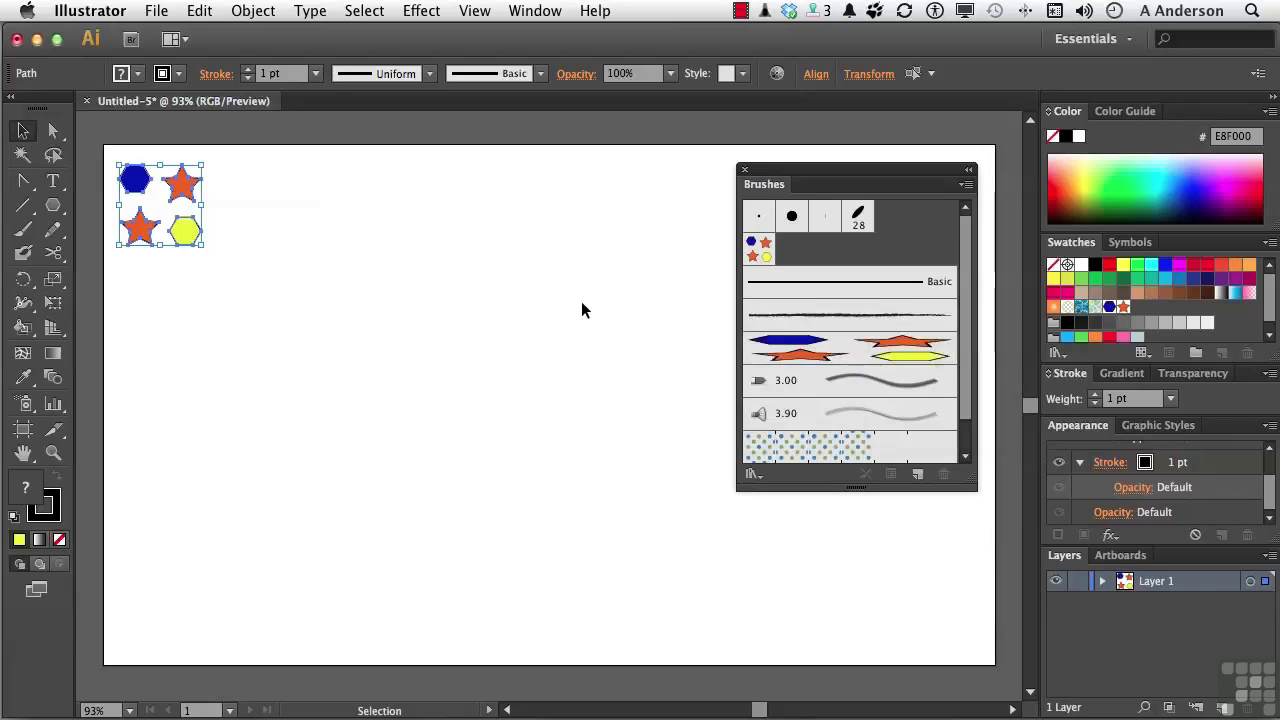
key(super+shift+a)
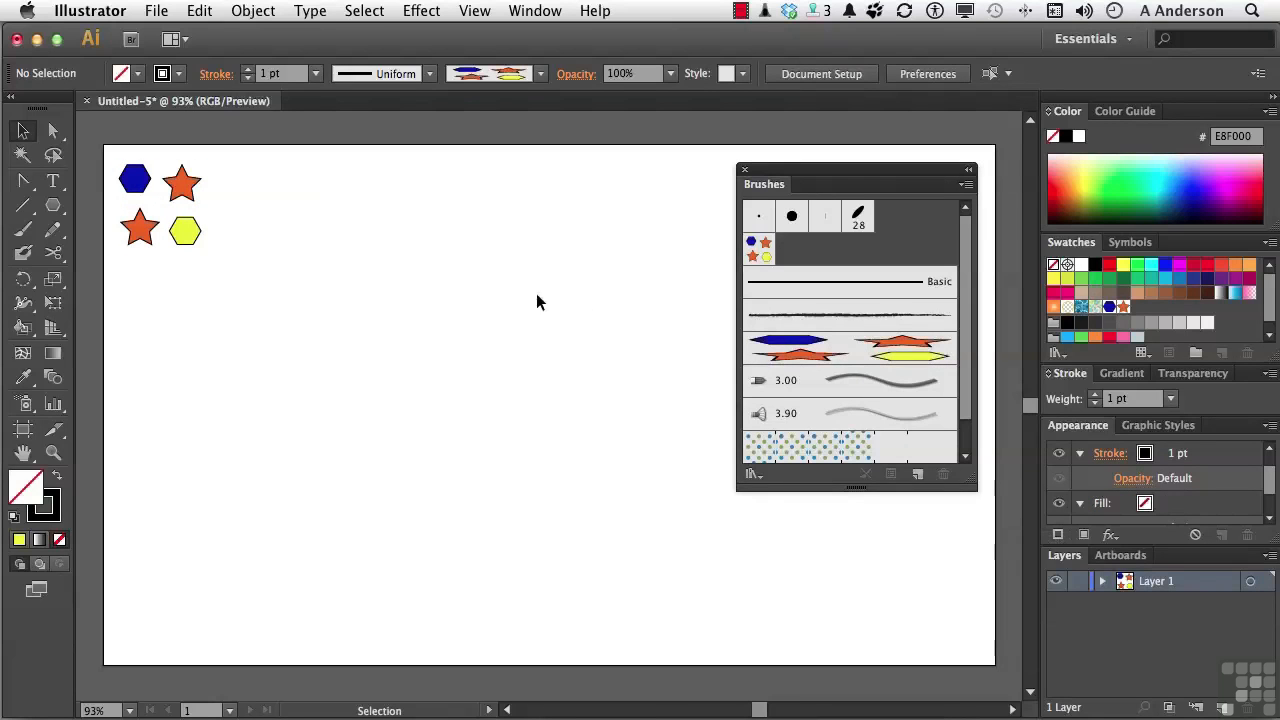
- Paint a long curving stroke and a short central stroke with Art Brush 1, then select the long curve
click(28, 234)
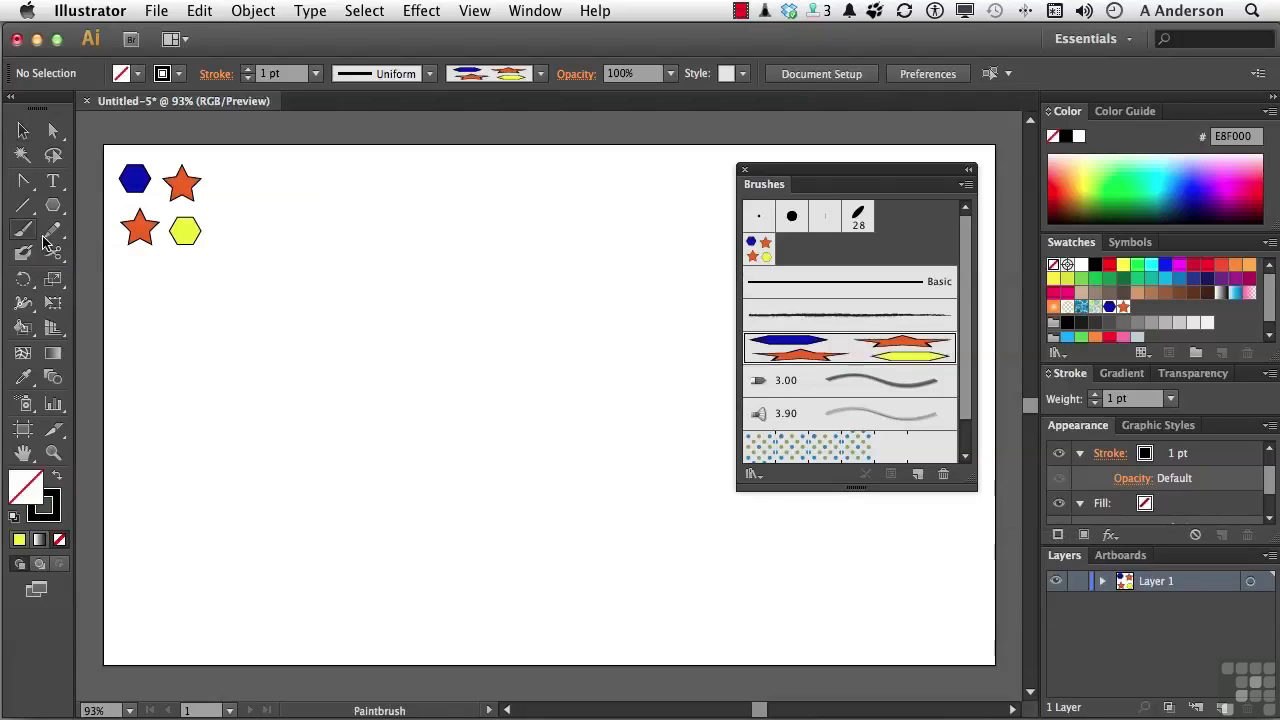
click(826, 360)
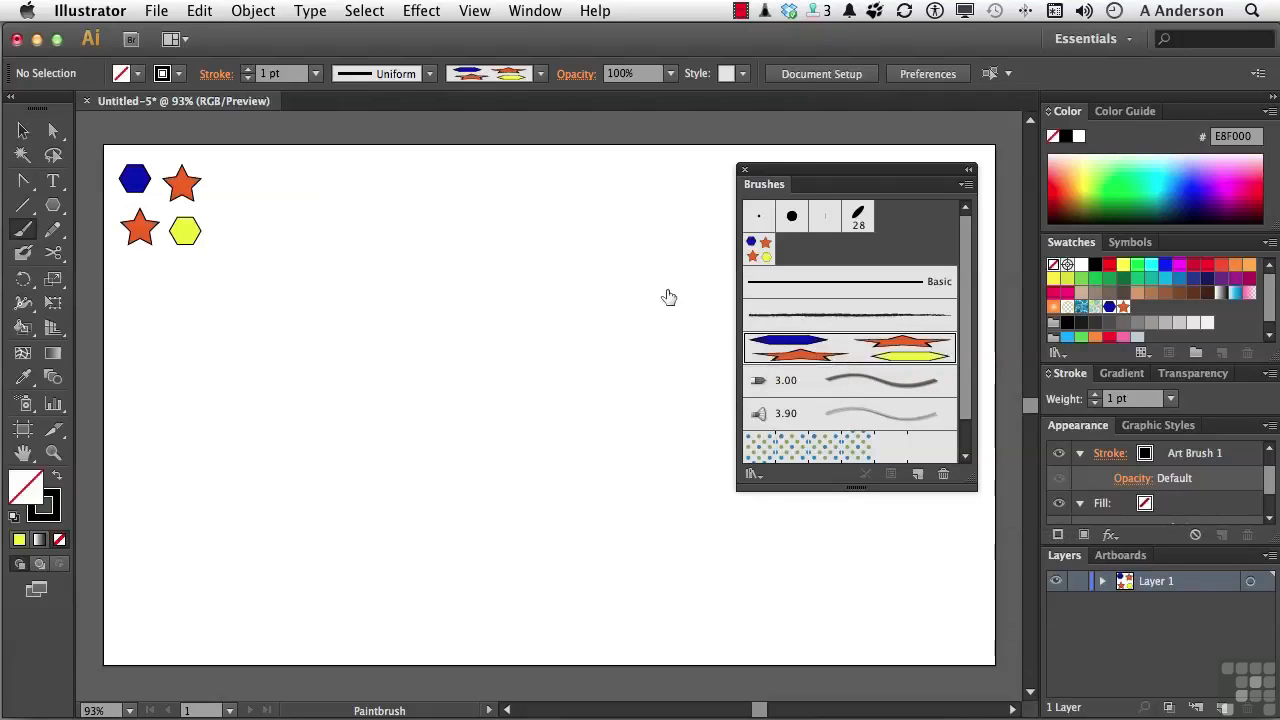
mouse_move(597, 182)
mouse_down()
mouse_move(509, 270)
mouse_move(310, 398)
mouse_move(120, 580)
mouse_up()
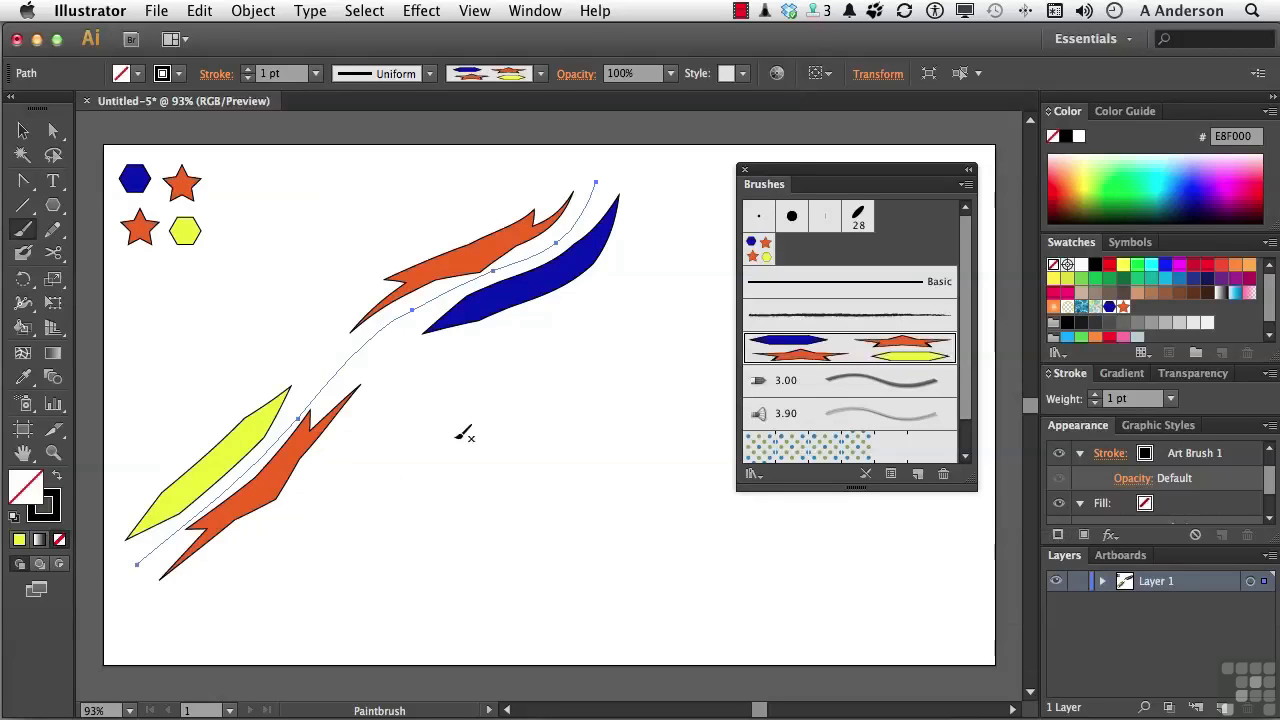
drag(515, 378, 477, 432)
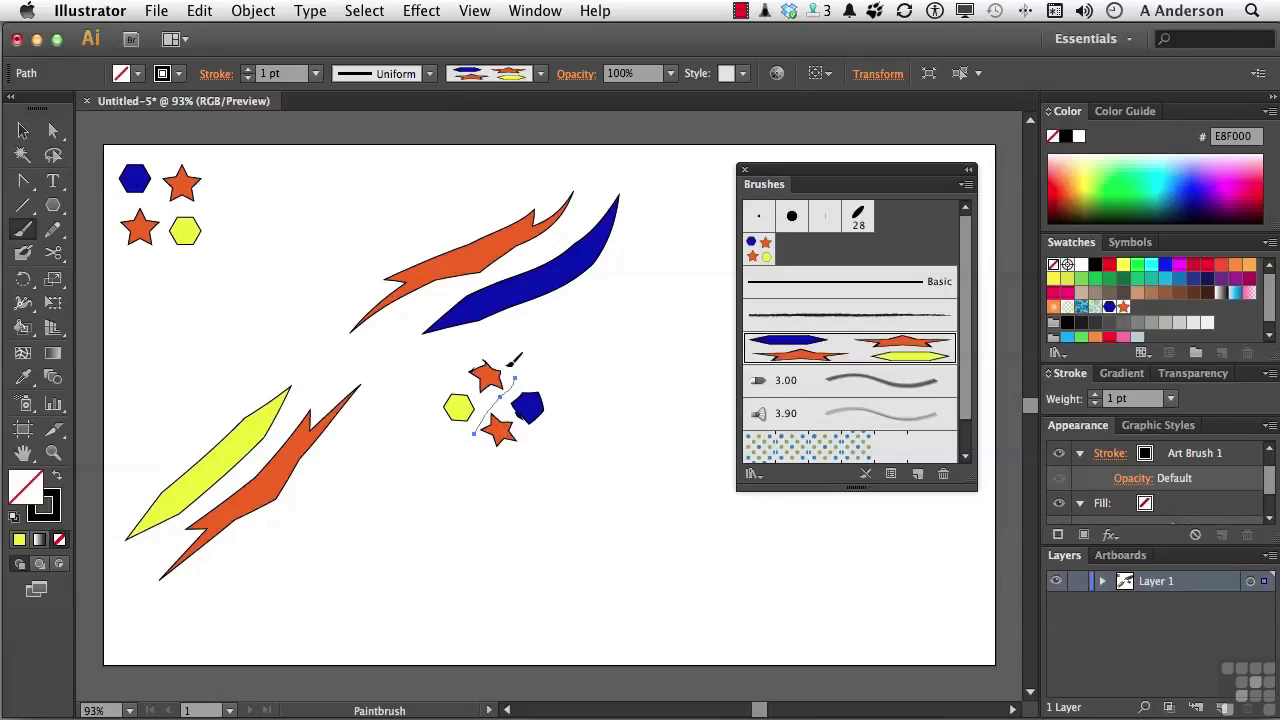
key(v)
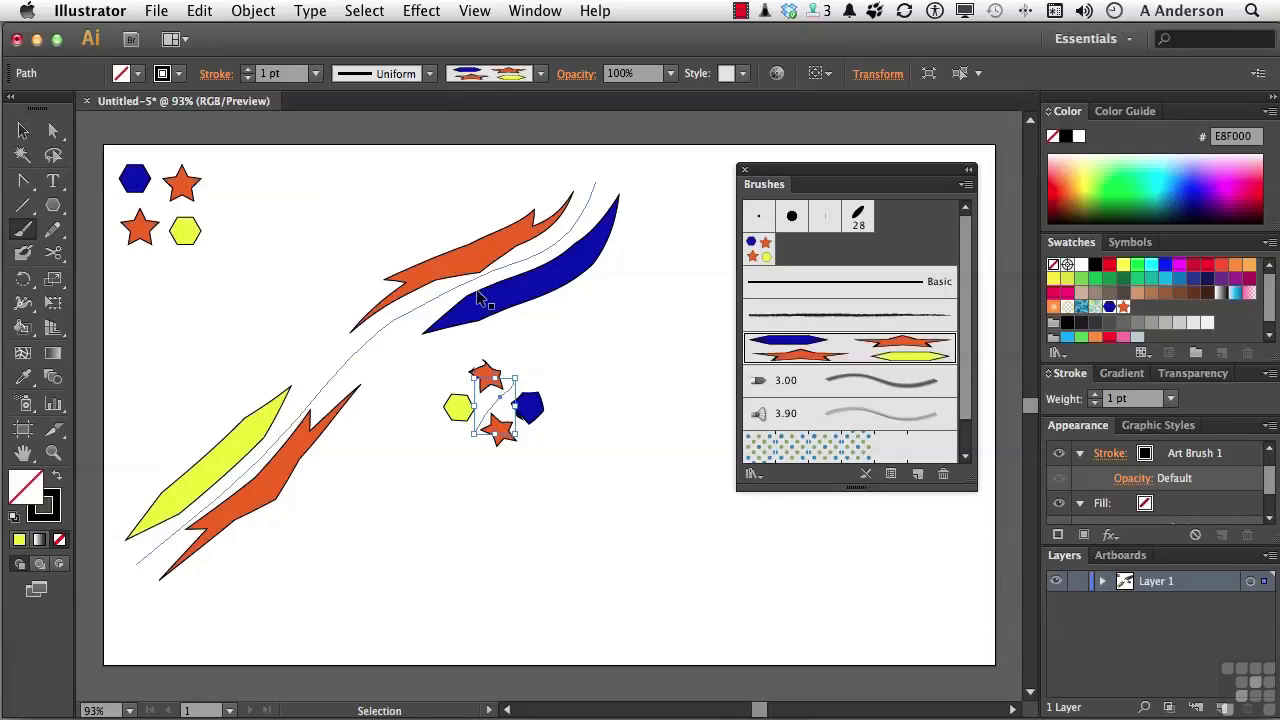
click(478, 298)
key(b)
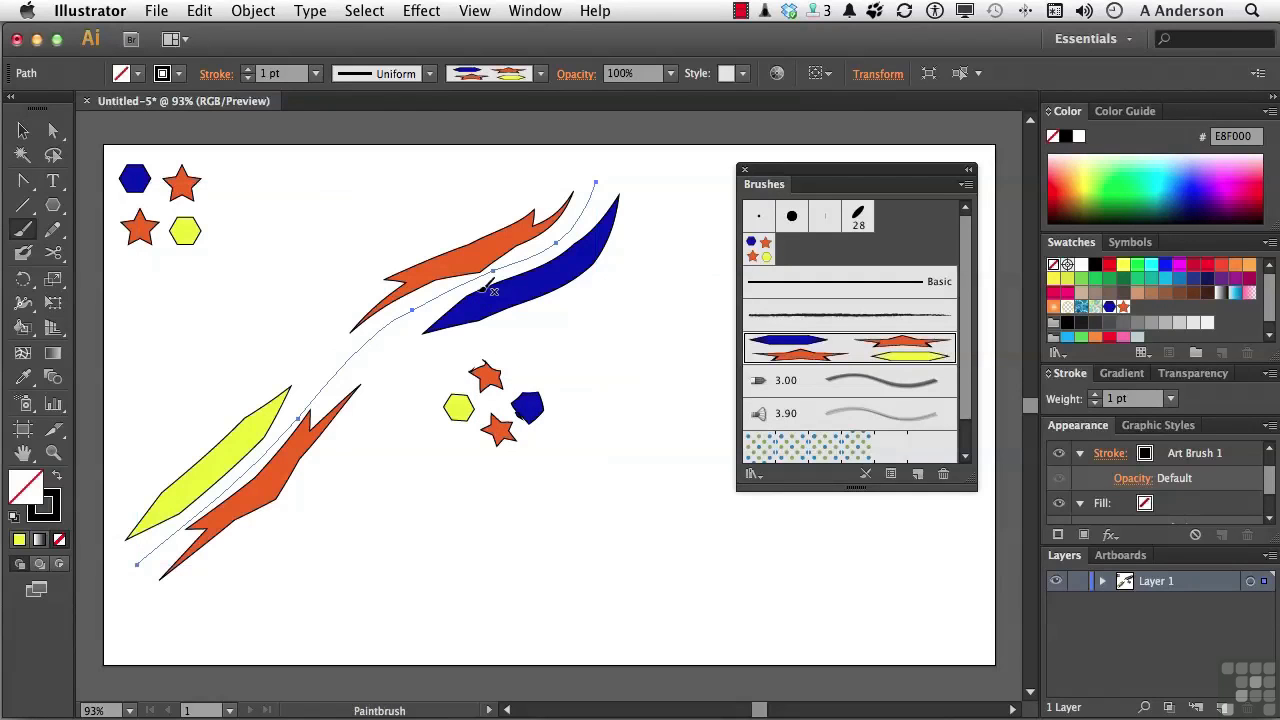
double_click(797, 357)
drag(520, 63, 805, 100)
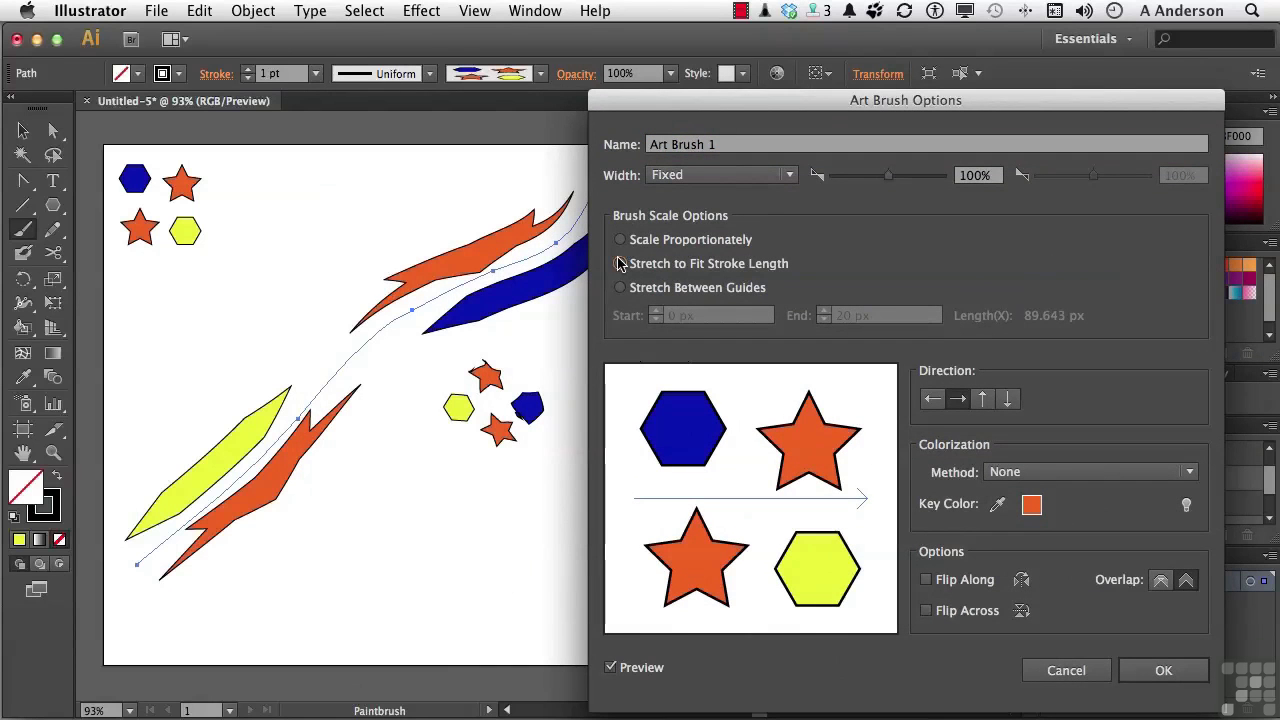
click(622, 241)
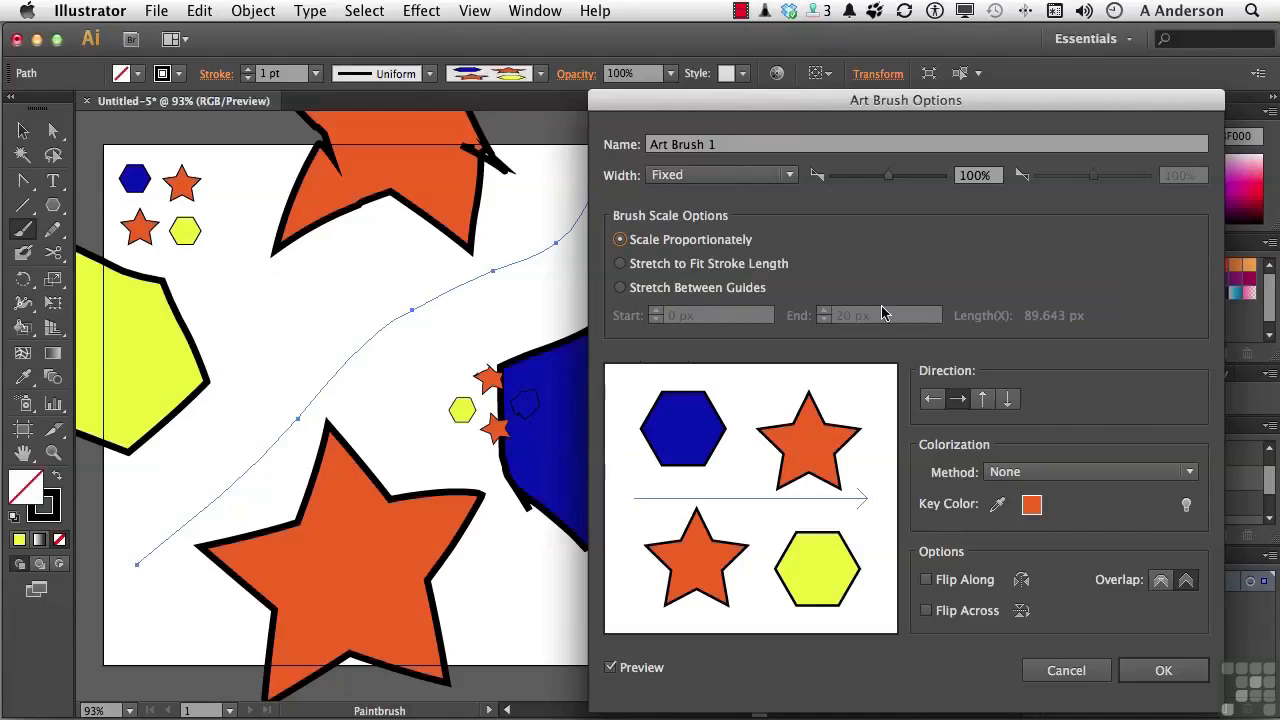
click(1066, 670)
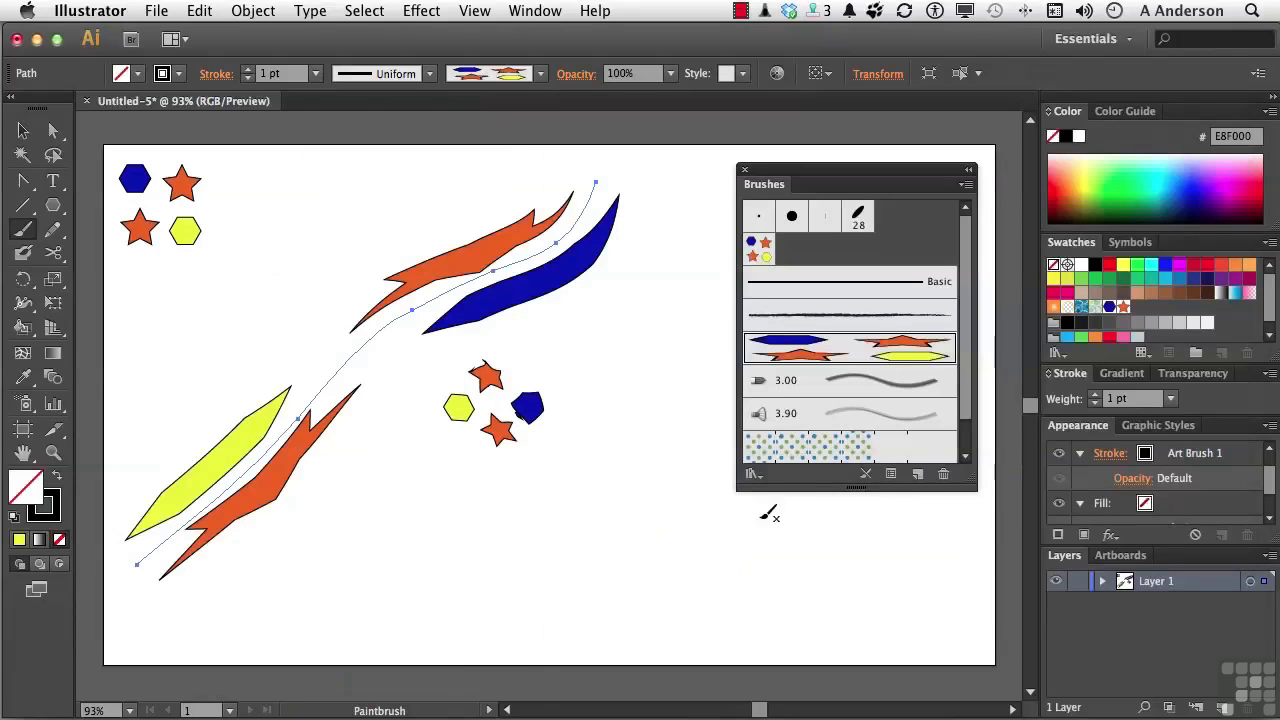
- Restroke the long curve with Artistic_Paintbrush Brush 2, then paint a short dab and a diagonal stroke
click(752, 474)
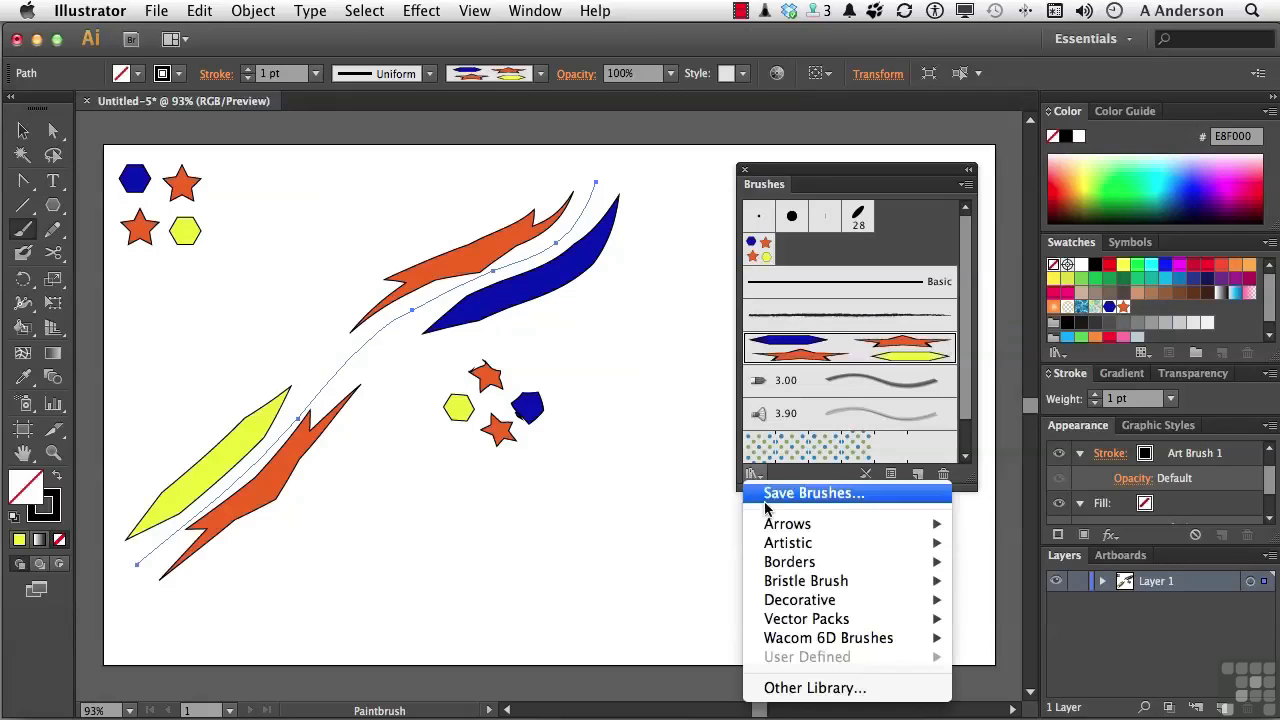
mouse_move(776, 549)
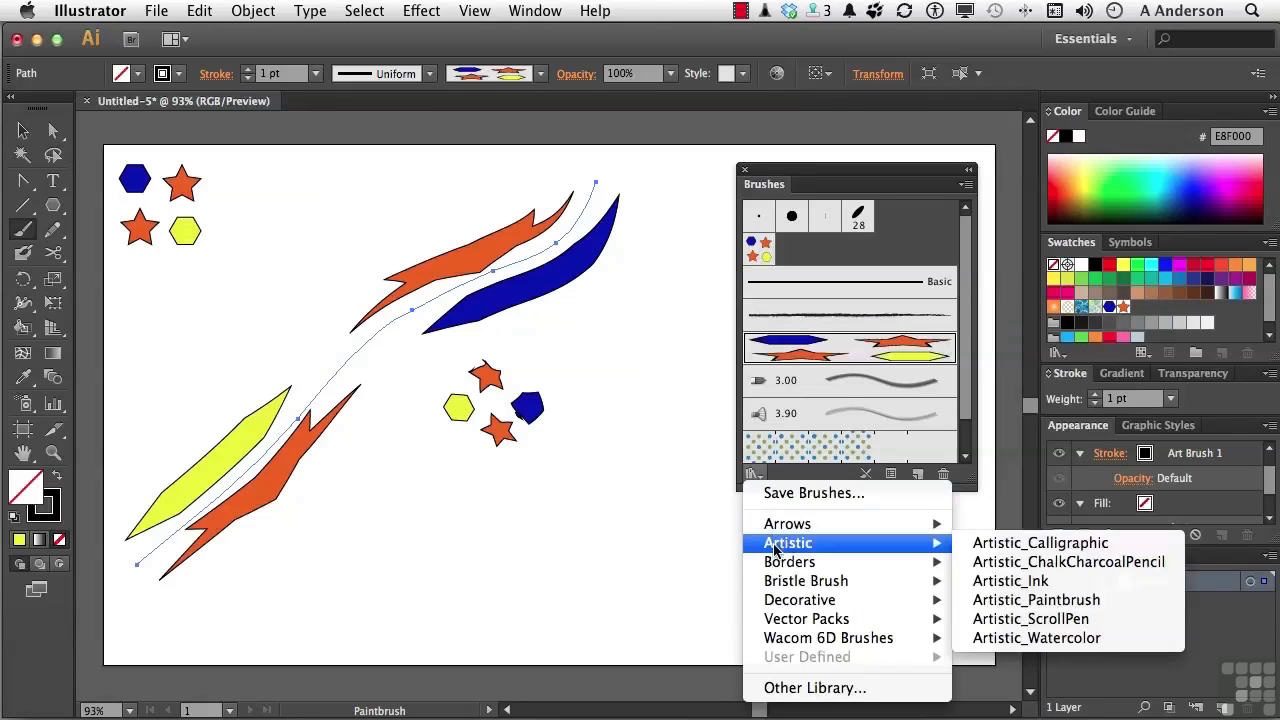
click(1043, 600)
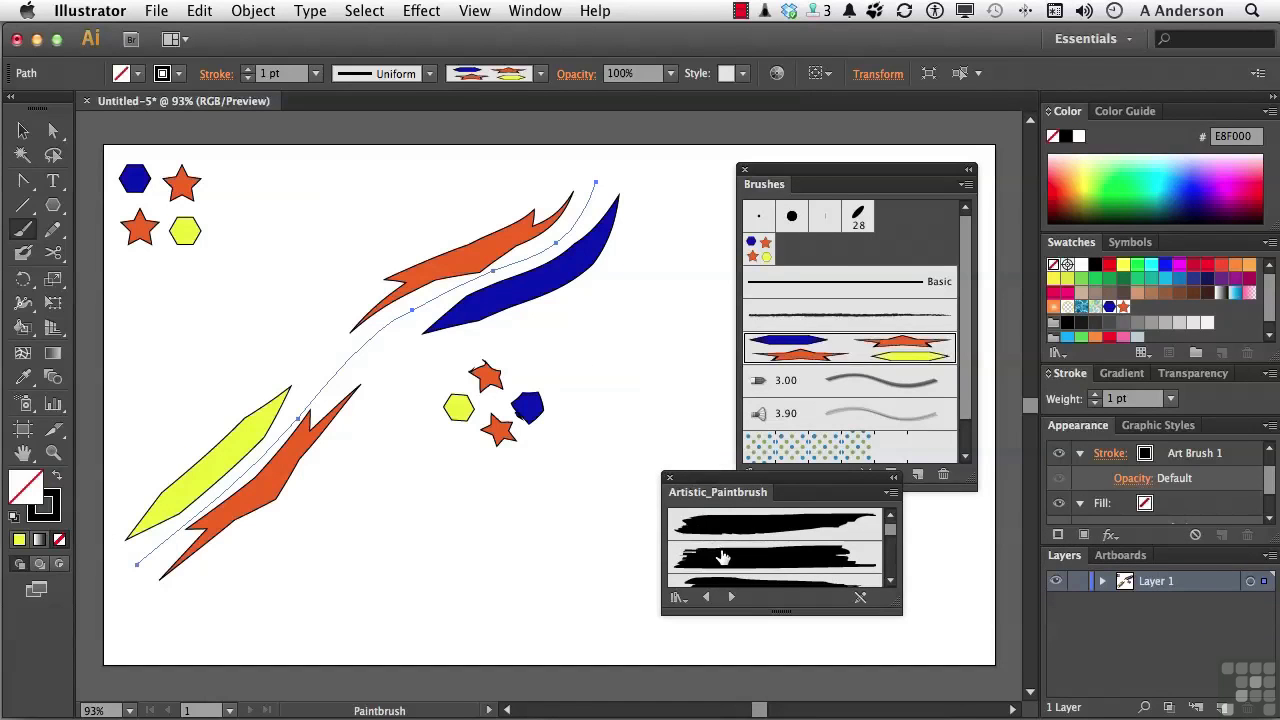
click(722, 557)
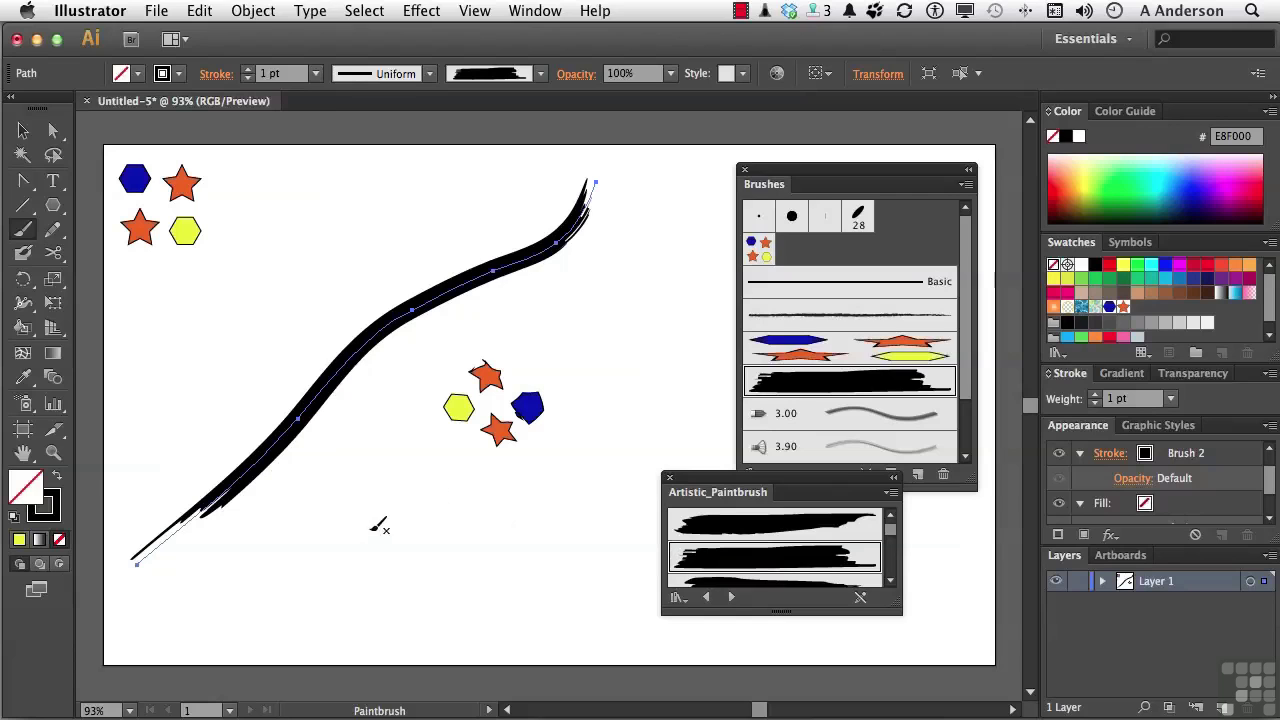
drag(377, 499, 403, 470)
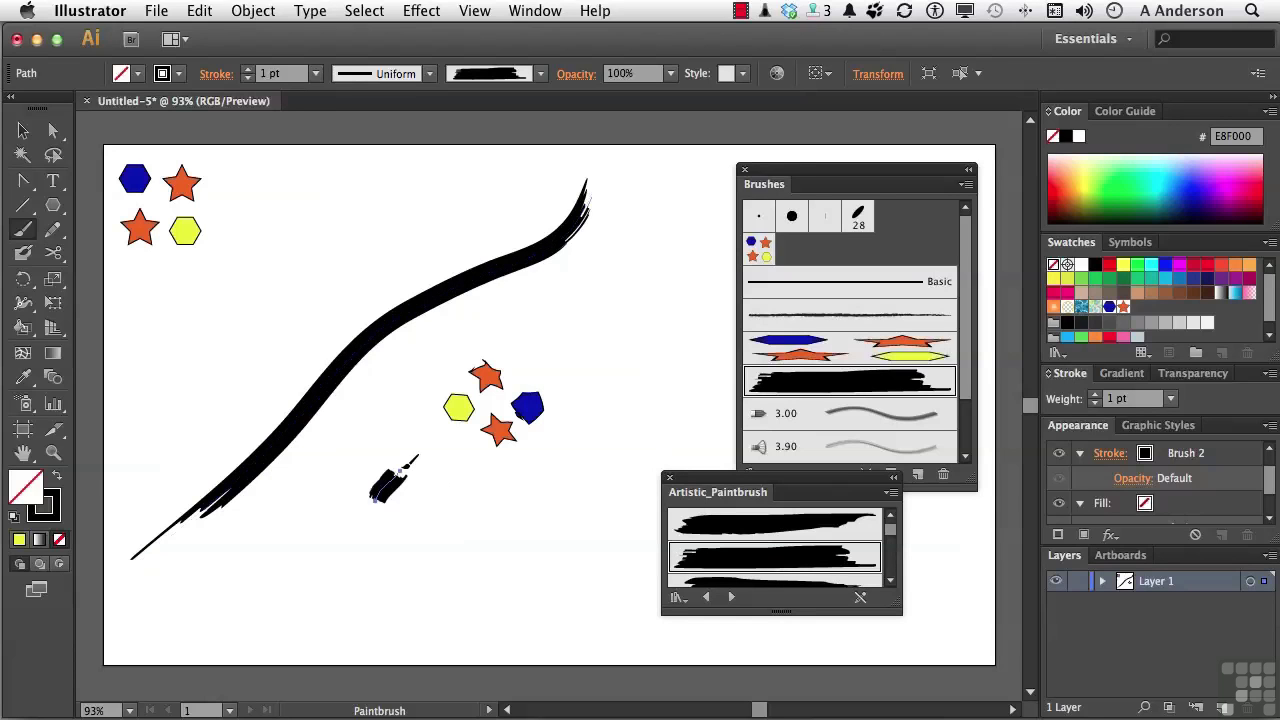
mouse_move(421, 570)
mouse_down()
mouse_move(596, 445)
mouse_move(655, 352)
mouse_up()
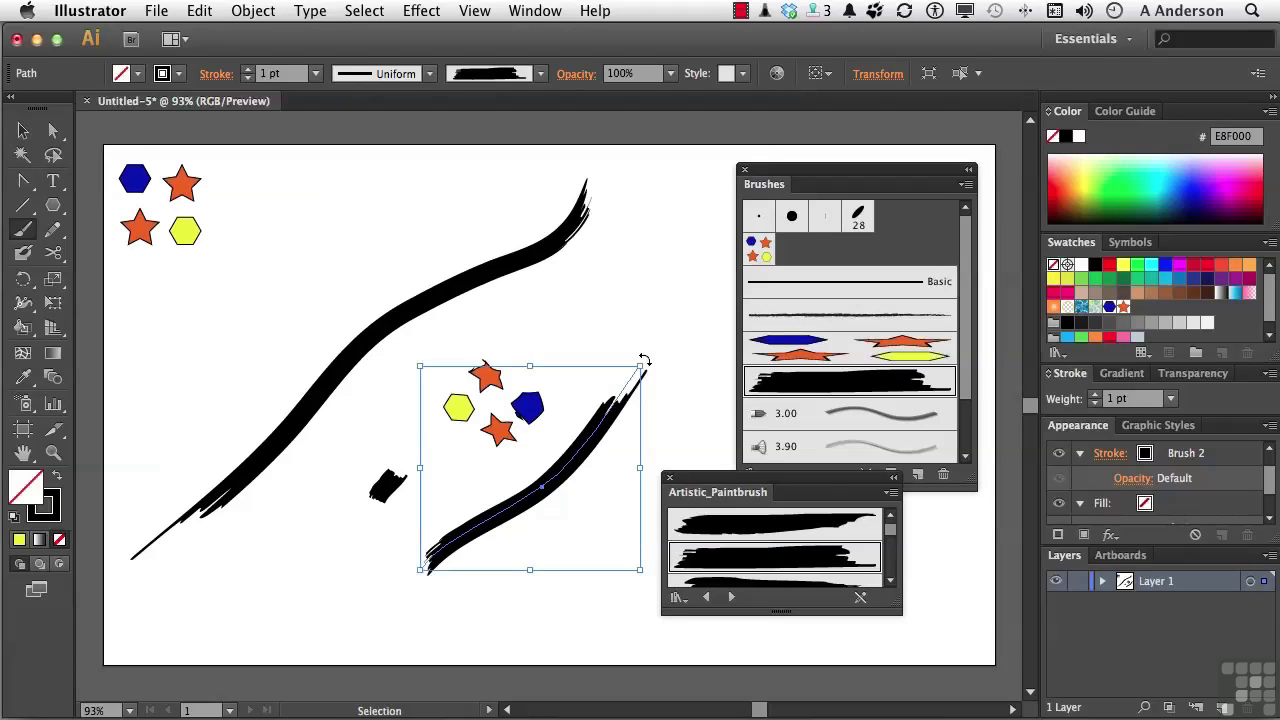
- Delete all artwork and draw a rectangle across the artboard
key(super+a)
key(Delete)
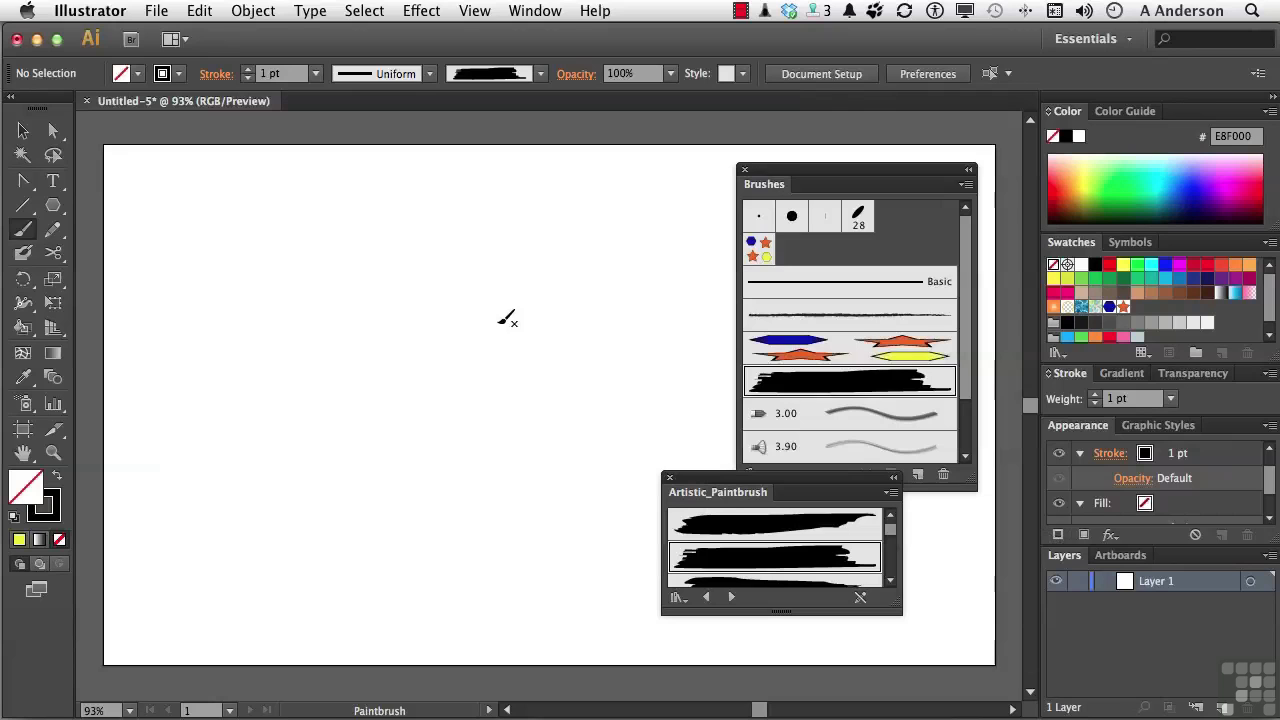
key(m)
click(55, 206)
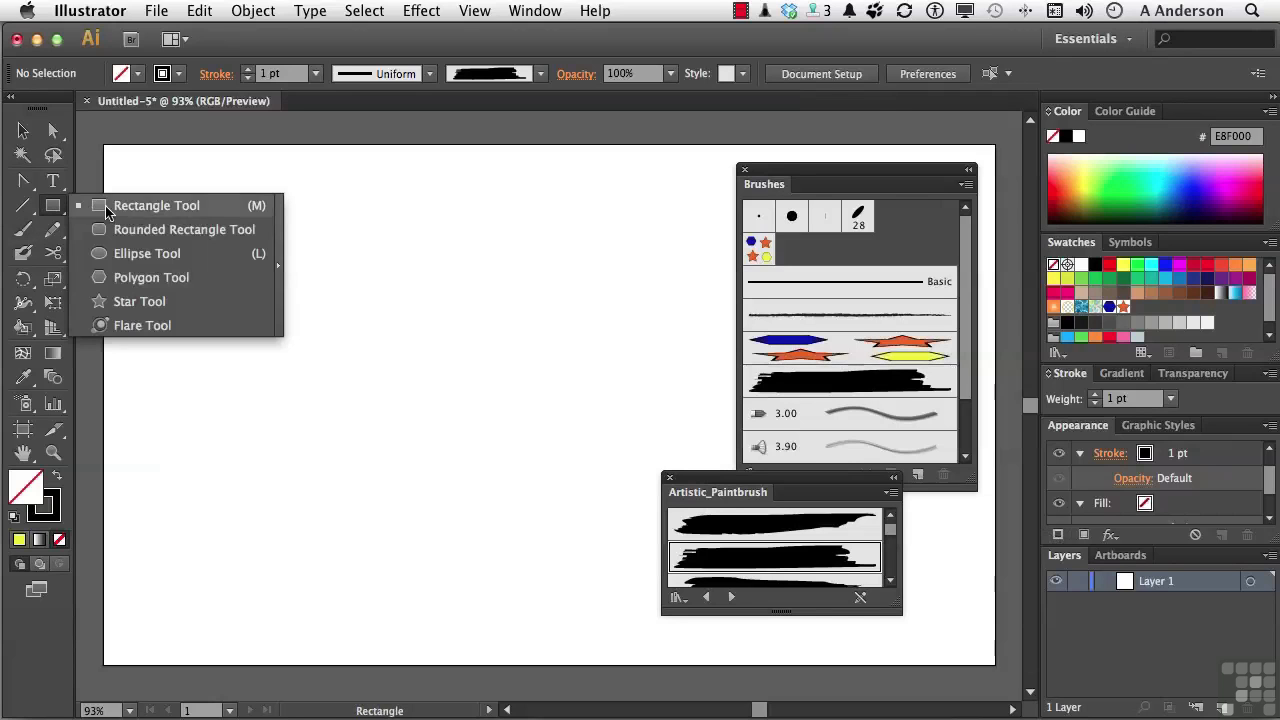
click(110, 205)
drag(208, 246, 623, 492)
- Stroke the rectangle with Artistic_Paintbrush Brush 2 and deselect it
click(743, 533)
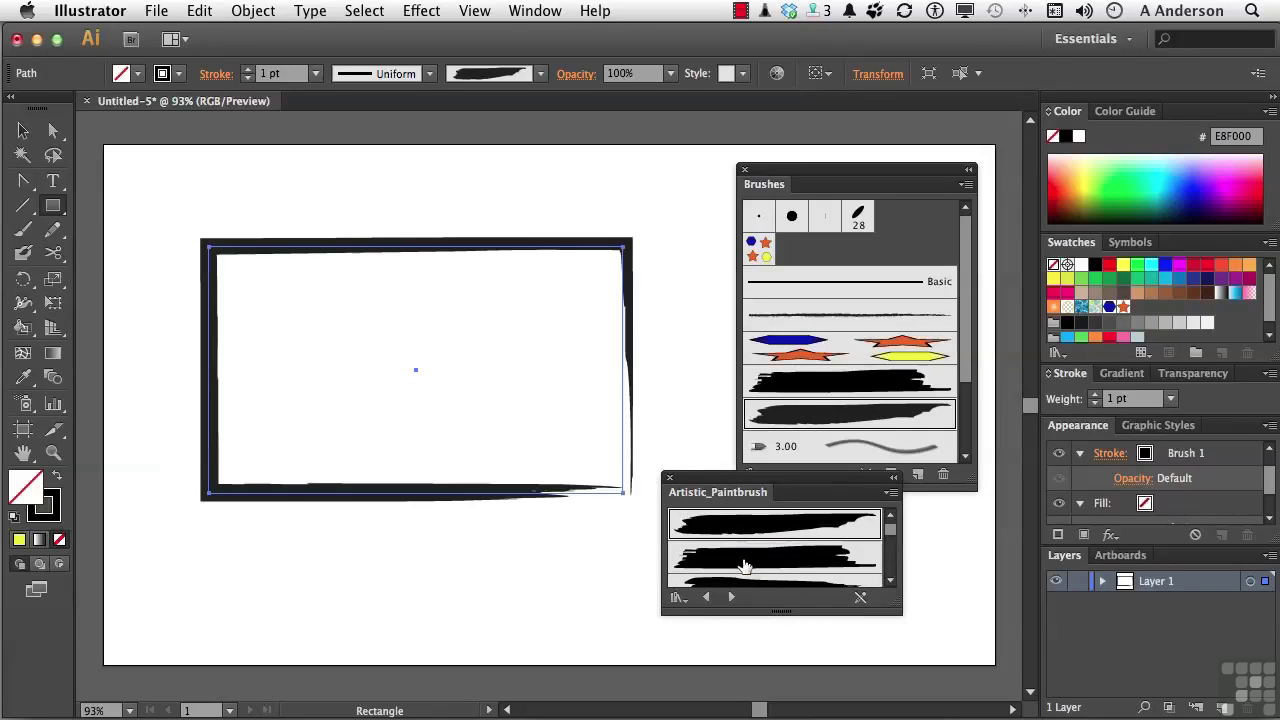
click(743, 566)
super+click(566, 569)
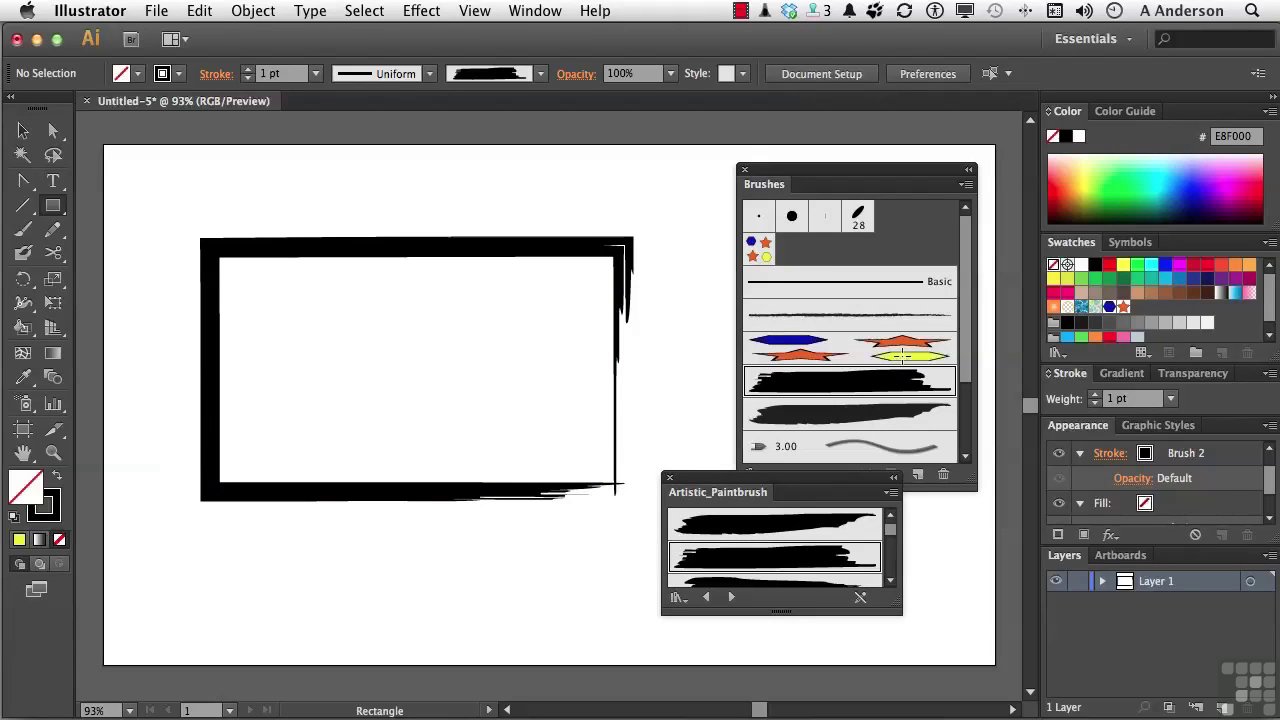
- Choose New Brush from the Brushes panel menu to see the brush type choices
click(966, 185)
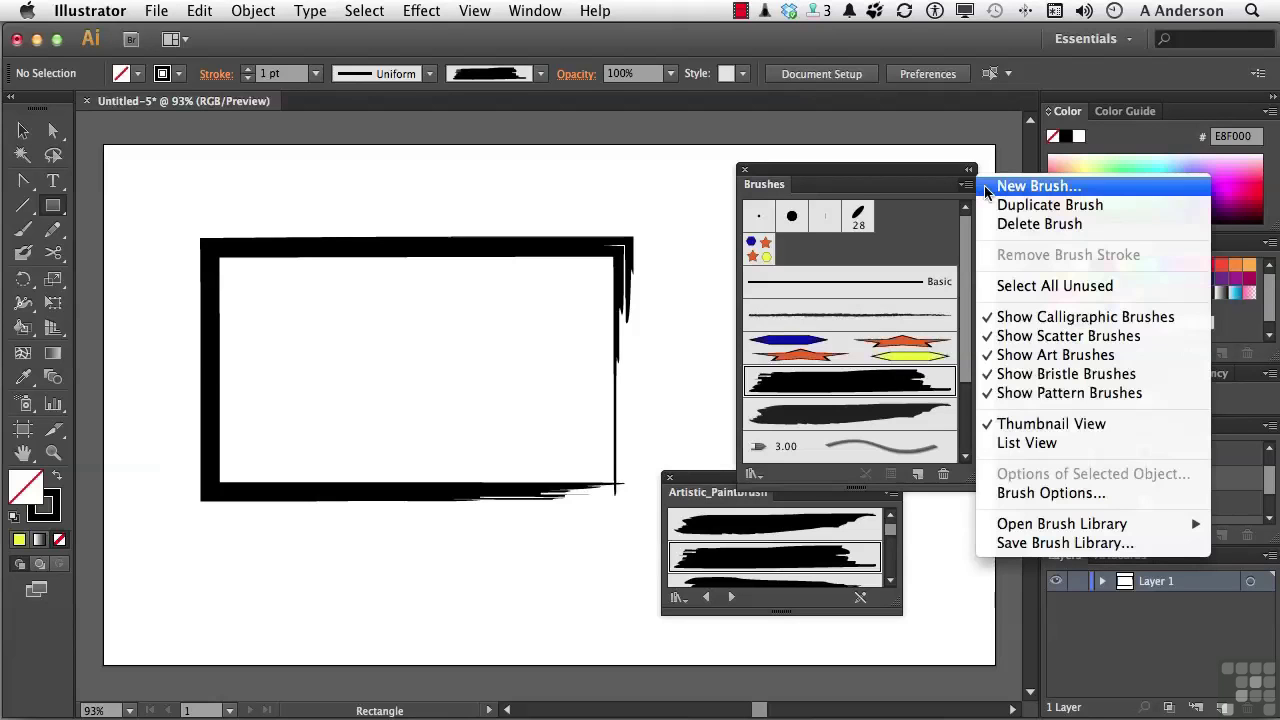
click(986, 188)
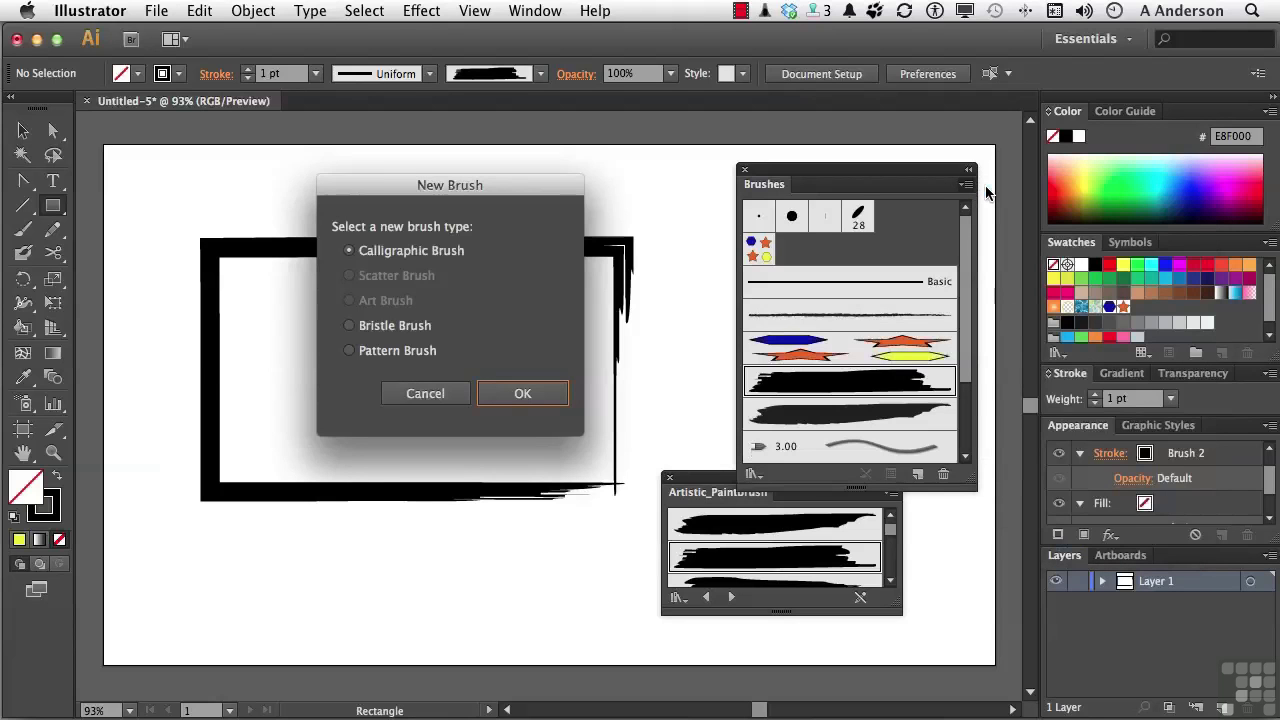